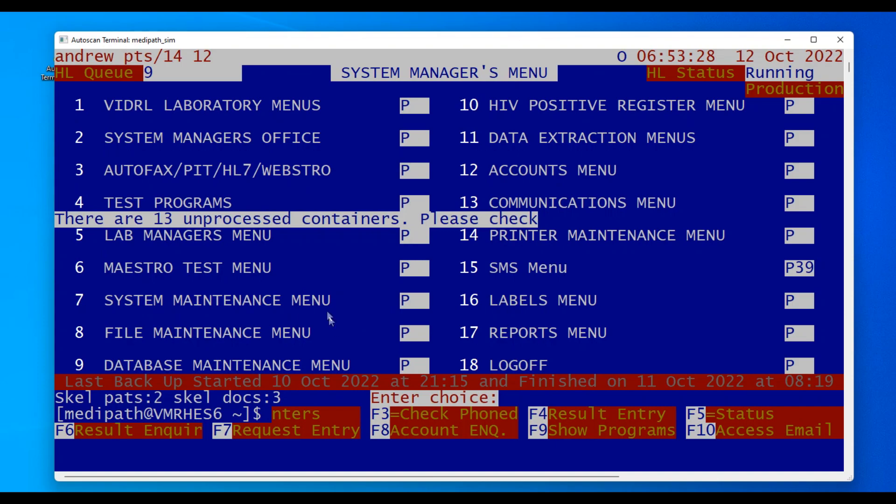
# Review the user password prompt in the terminal's login output, and clear the terminal screen
pyautogui.scroll(13, 293, 338)
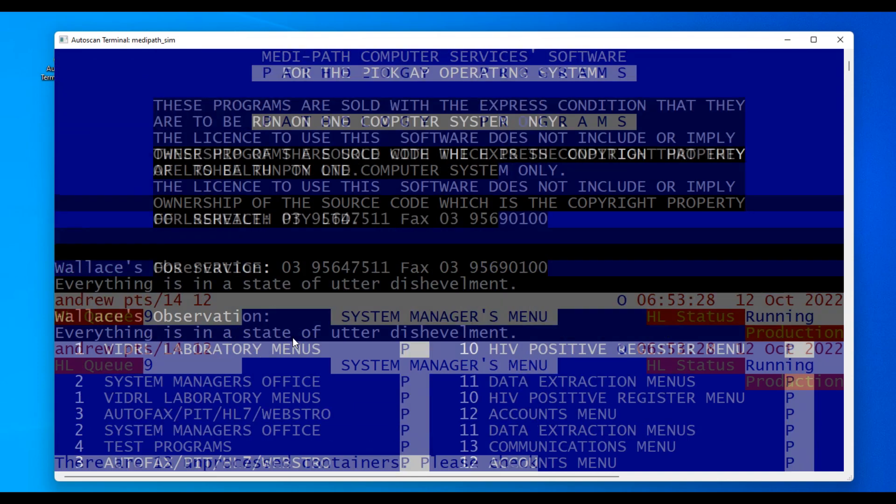
pyautogui.scroll(6, 293, 338)
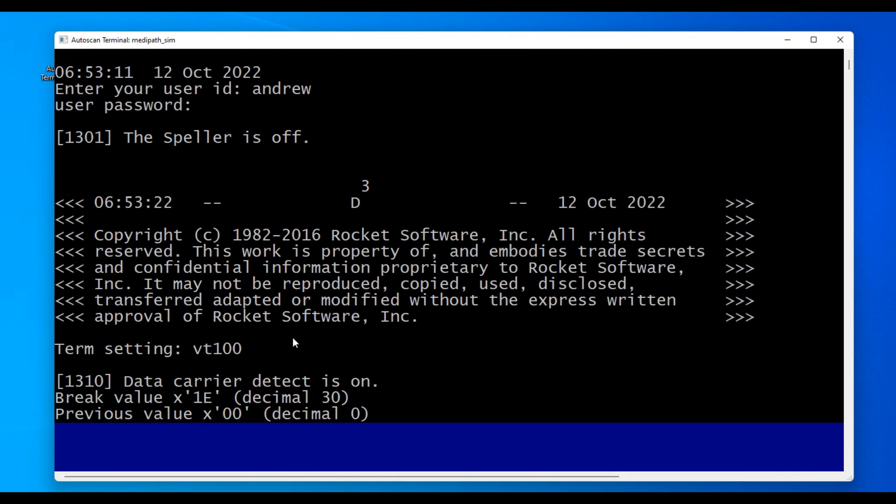
pyautogui.moveTo(63, 205); pyautogui.dragTo(191, 208)
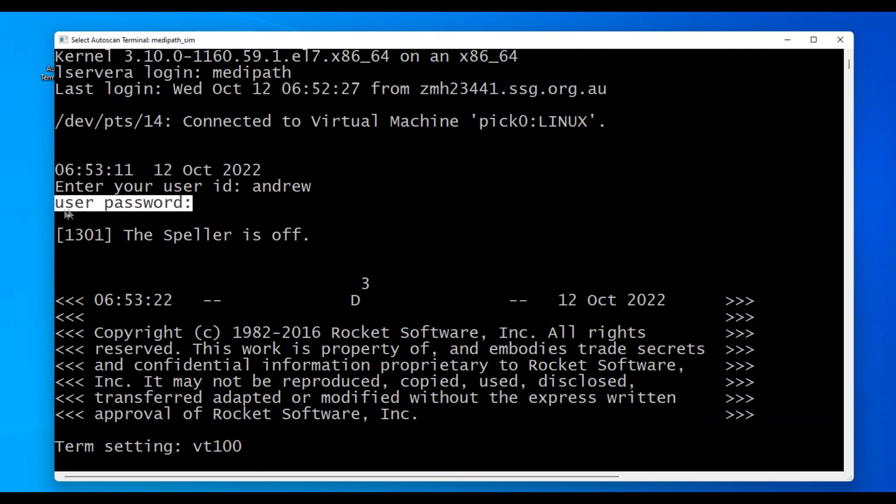
pyautogui.scroll(-15, 363, 335)
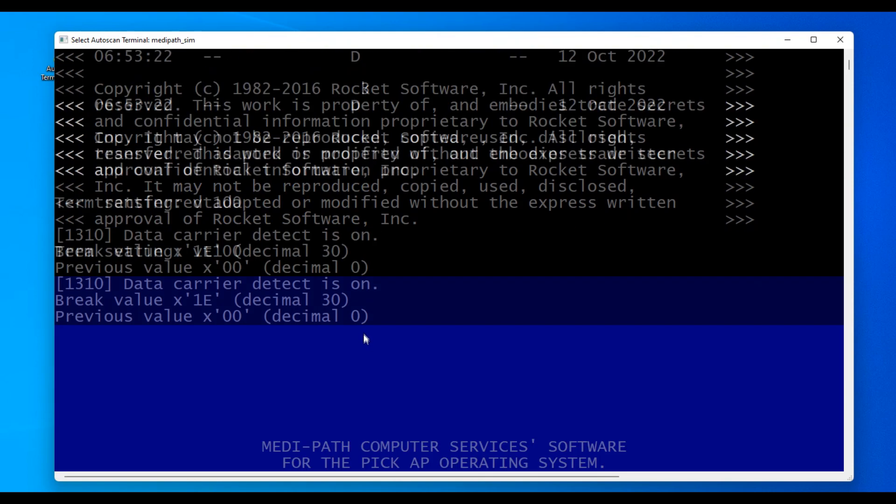
pyautogui.scroll(-4, 360, 331)
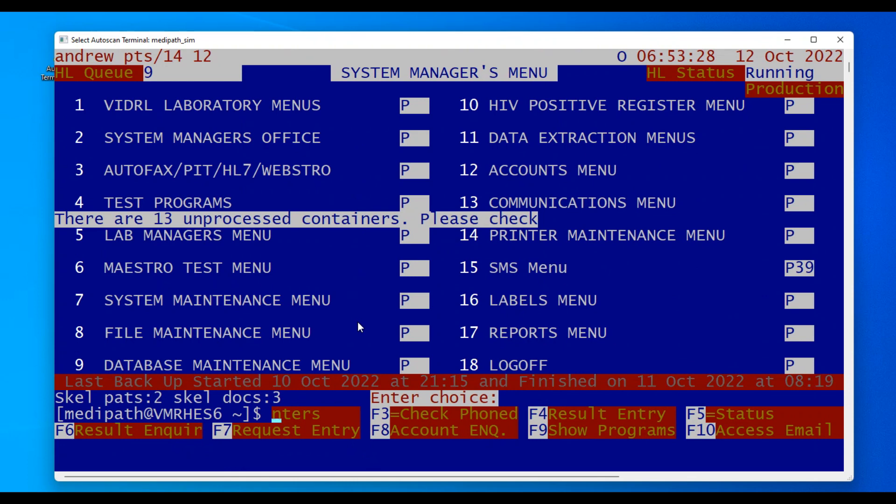
pyautogui.write('clear')
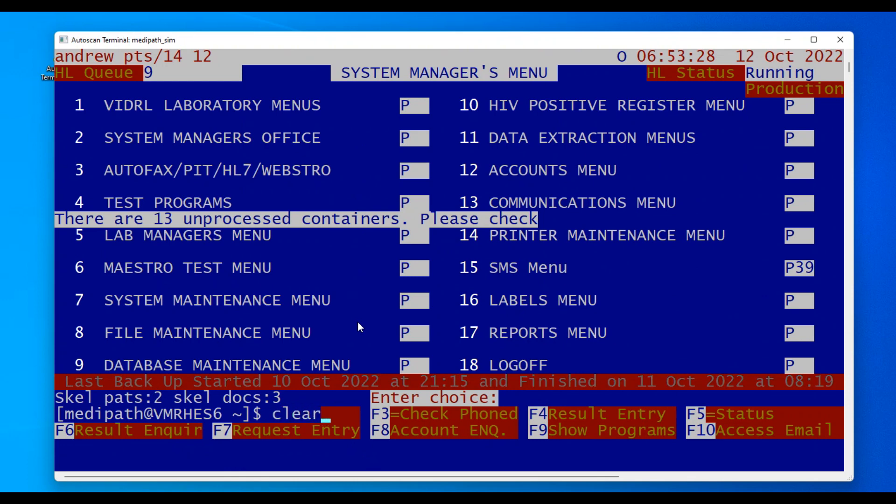
pyautogui.press('Return')
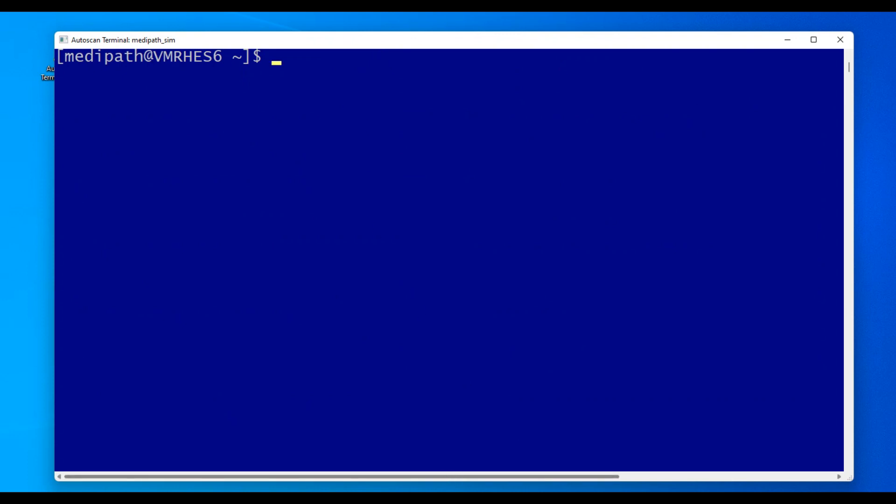
pyautogui.click(328, 500)
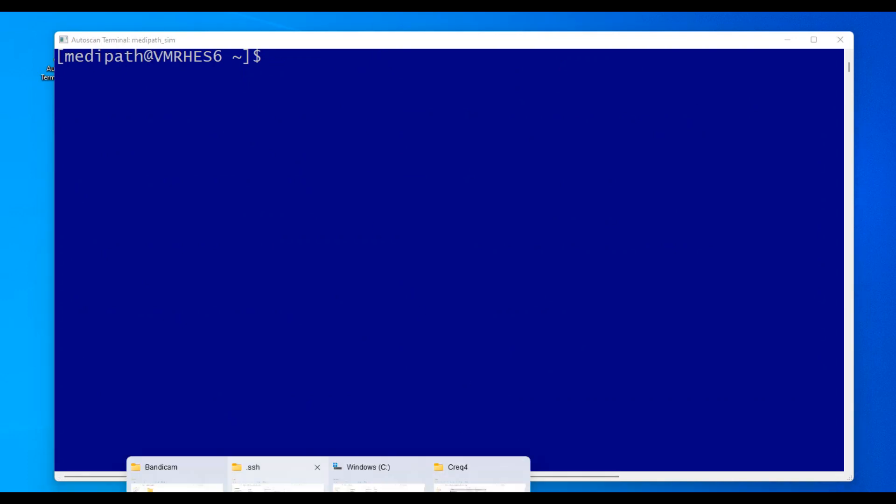
pyautogui.click(280, 483)
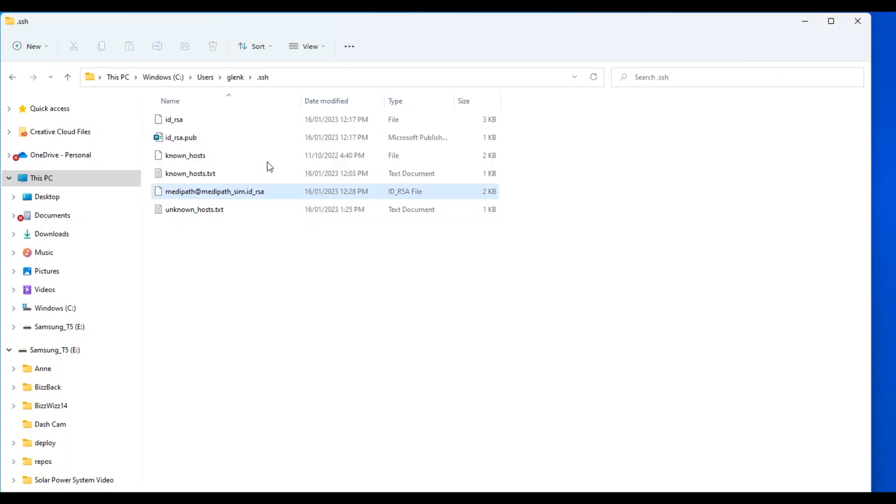
pyautogui.click(185, 178)
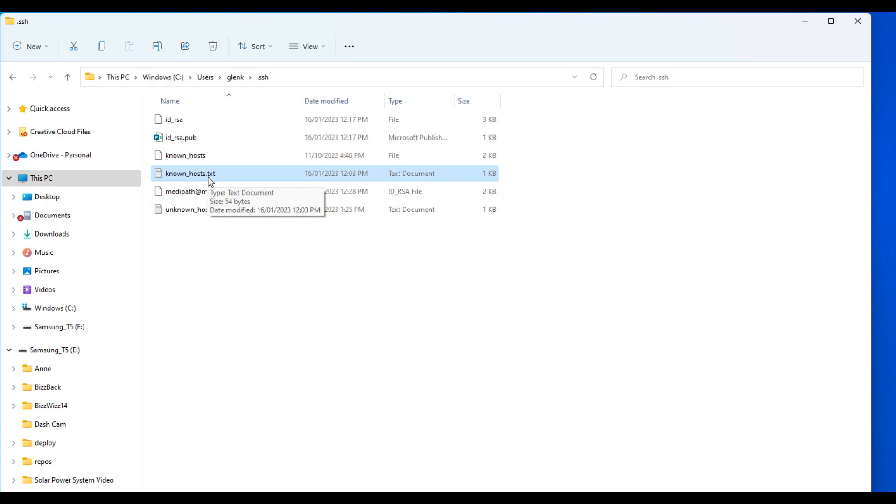
pyautogui.click(197, 216)
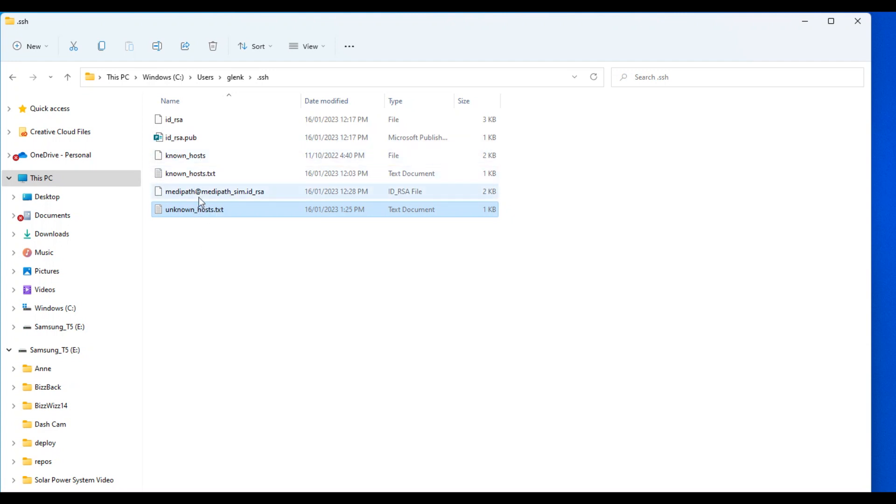
pyautogui.click(214, 191)
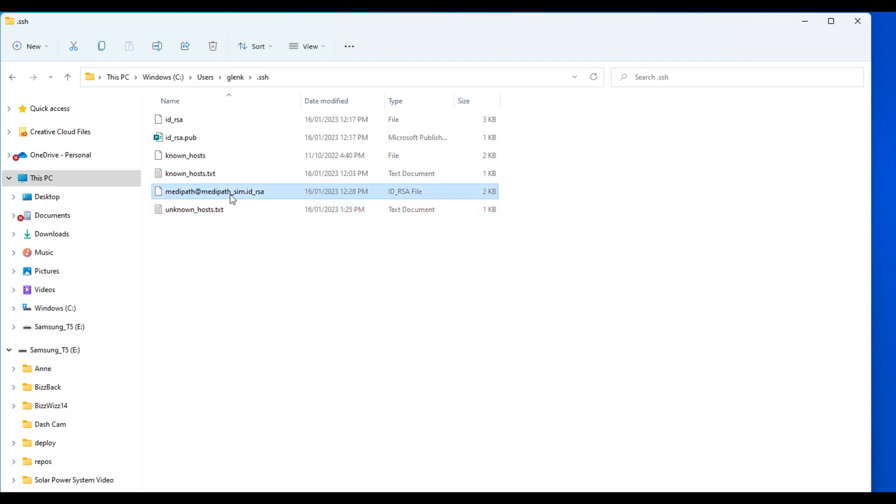
# Permanently delete the id_rsa and id_rsa.pub key files from the .ssh folder
pyautogui.click(189, 137)
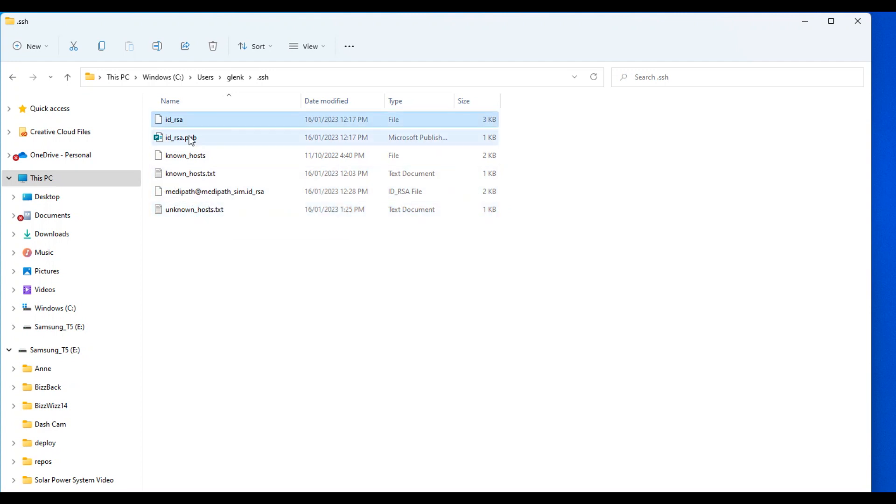
pyautogui.keyDown('ctrl'); pyautogui.click(208, 125); pyautogui.keyUp('ctrl')
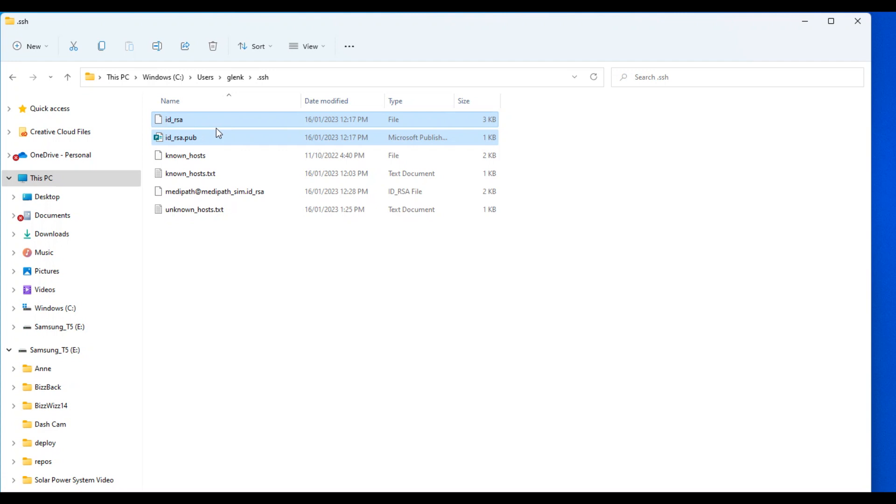
pyautogui.hotkey('shift', 'Delete')
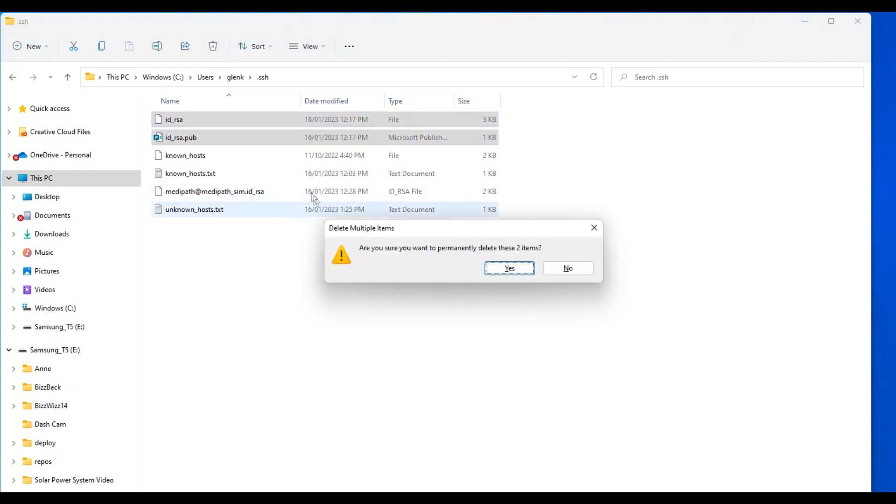
pyautogui.click(519, 279)
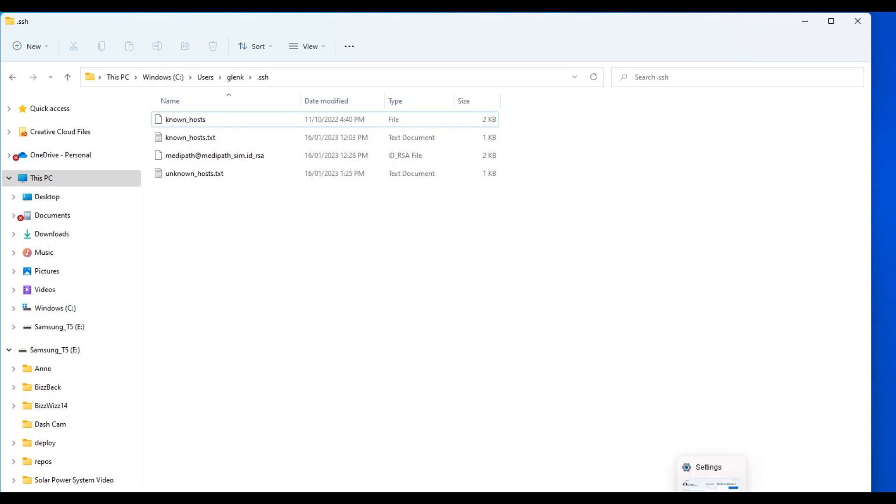
# Switch to AutoScanTerminal.inf in Notepad and fit its window on screen to read the host, login and keystore settings
pyautogui.click(741, 501)
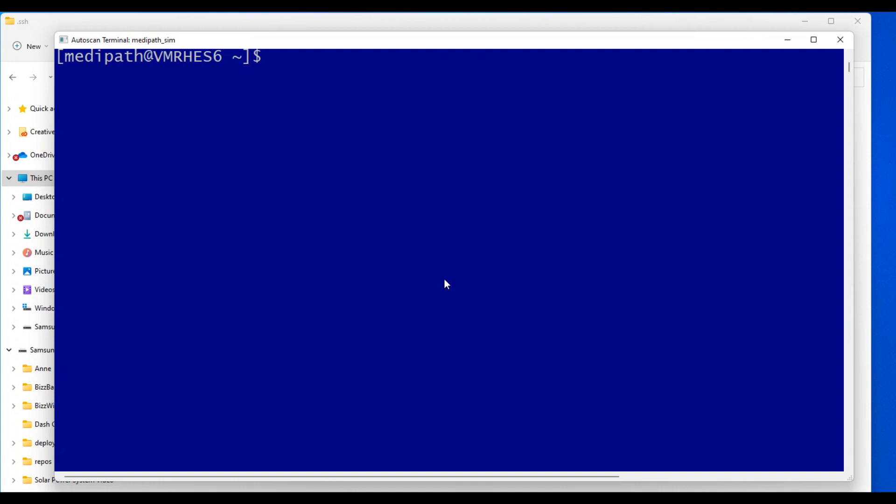
pyautogui.hotkey('alt', 'Tab')
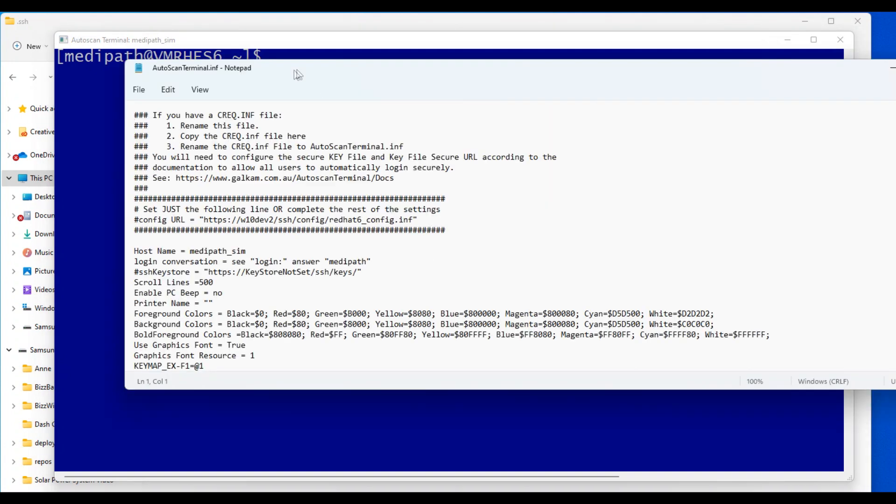
pyautogui.moveTo(297, 71); pyautogui.dragTo(278, 91)
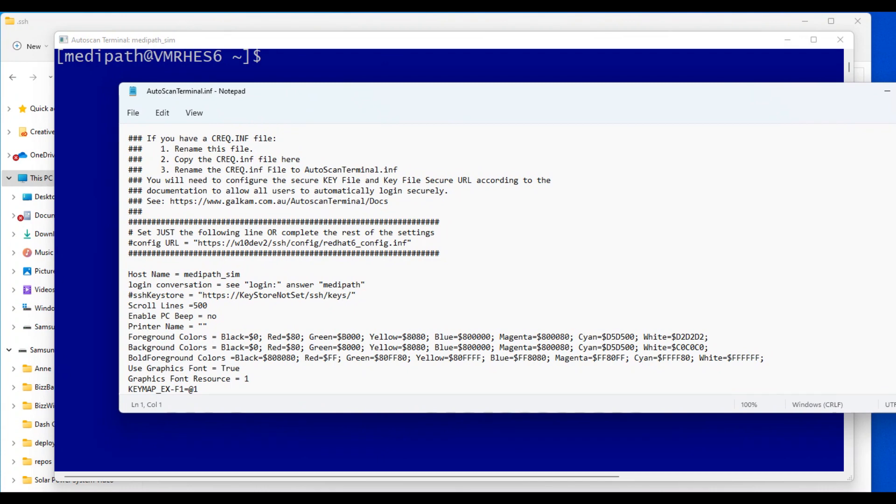
pyautogui.moveTo(895, 145); pyautogui.dragTo(884, 145)
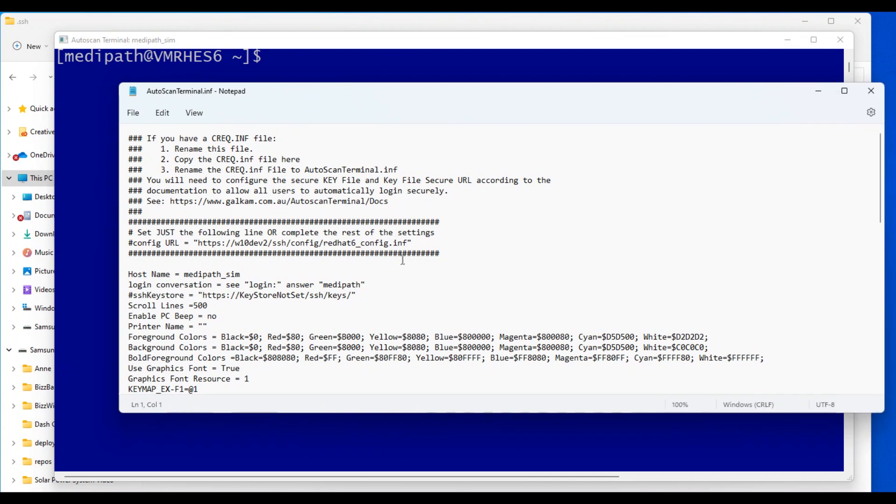
pyautogui.moveTo(365, 92); pyautogui.dragTo(335, 119)
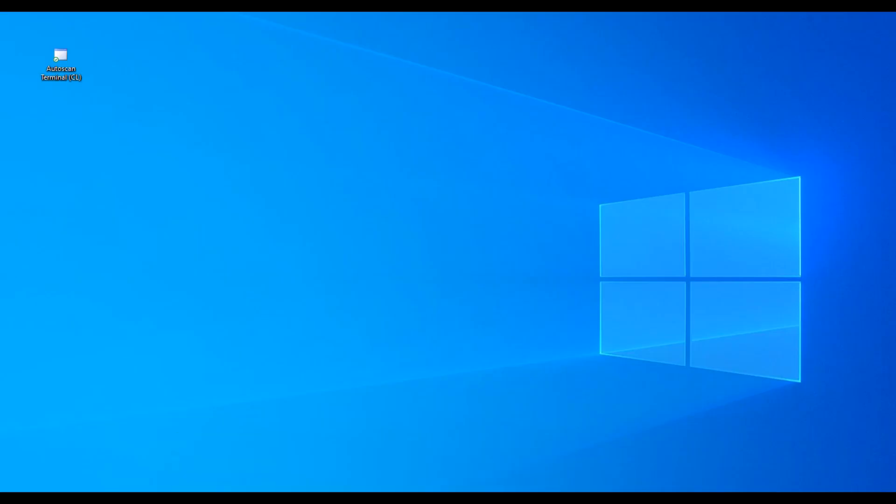
# Search Windows for "iis", launch Internet Information Services (IIS) Manager, and bring its window fully into view
pyautogui.press('super')
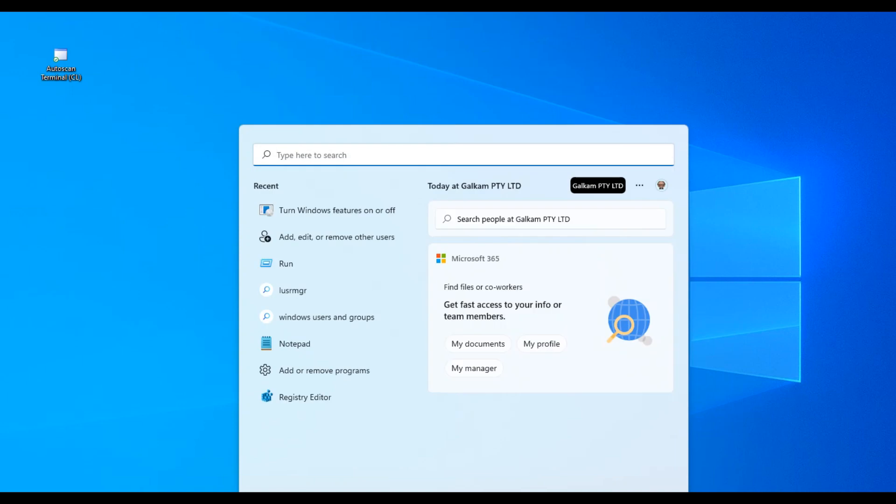
pyautogui.write('iis')
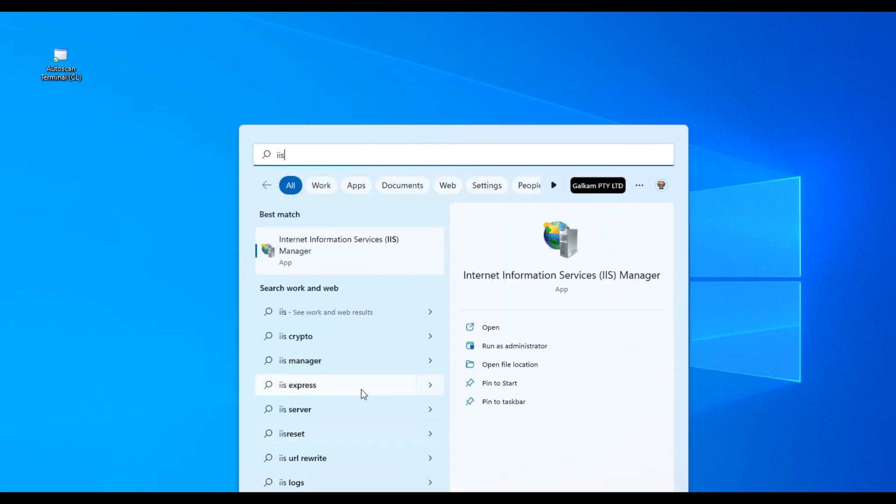
pyautogui.click(325, 254)
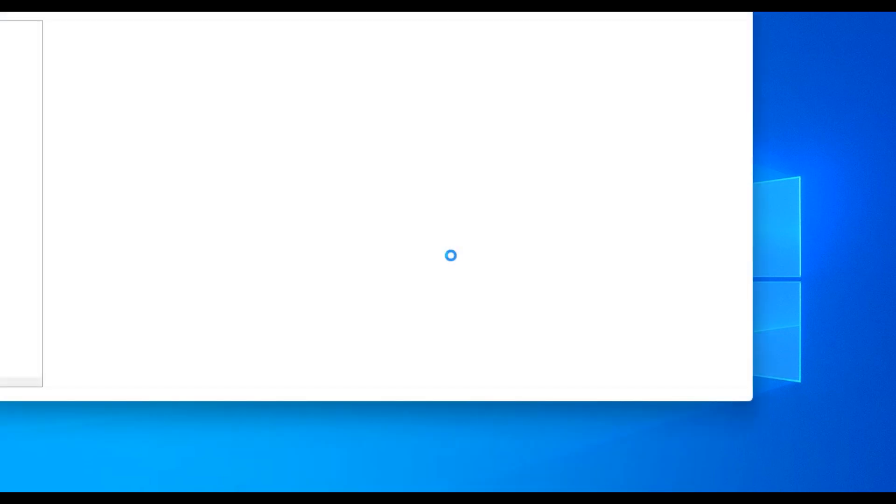
pyautogui.moveTo(223, 0); pyautogui.dragTo(331, 33)
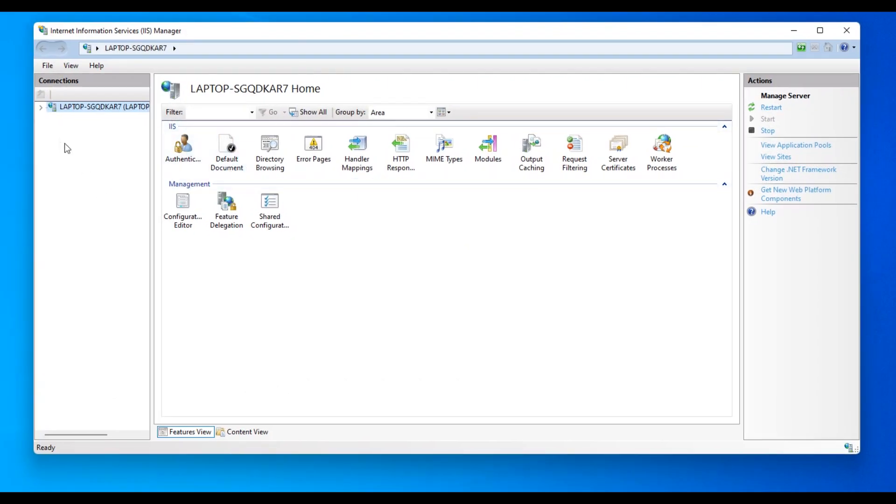
# Expand the server's Sites node and view the home page of Default Web Site
pyautogui.click(41, 107)
pyautogui.click(52, 128)
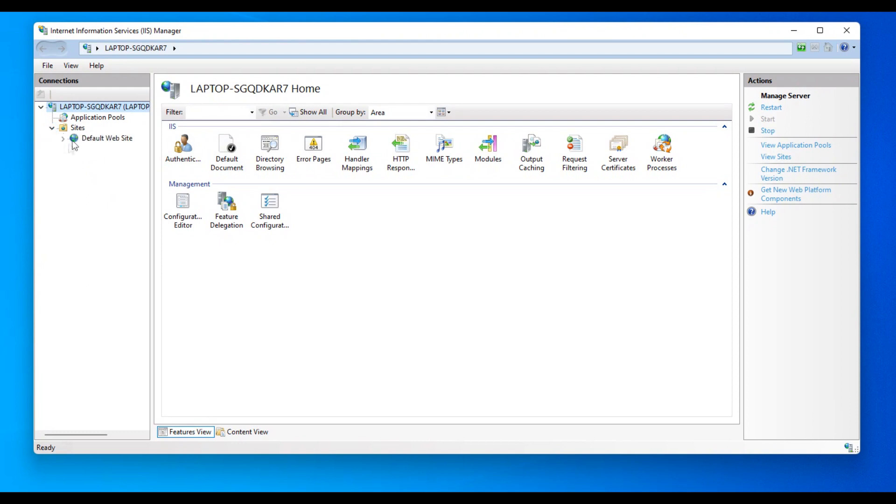
pyautogui.click(108, 139)
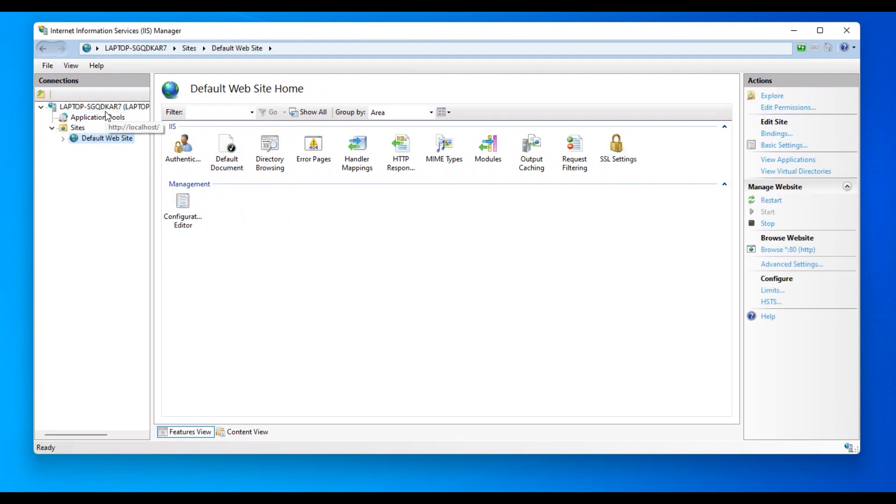
# Create a self-signed server certificate with the friendly name LAPTOP-SGQDKAR7 in the Web Hosting certificate store
pyautogui.click(78, 107)
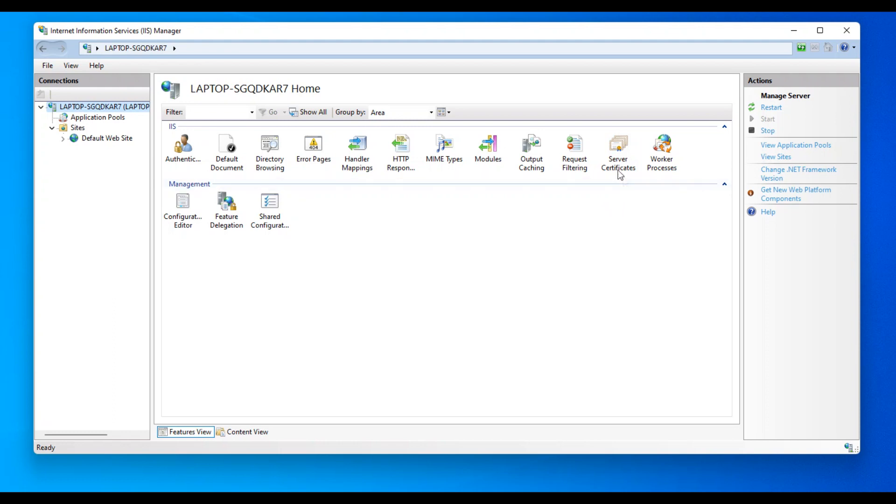
pyautogui.doubleClick(621, 150)
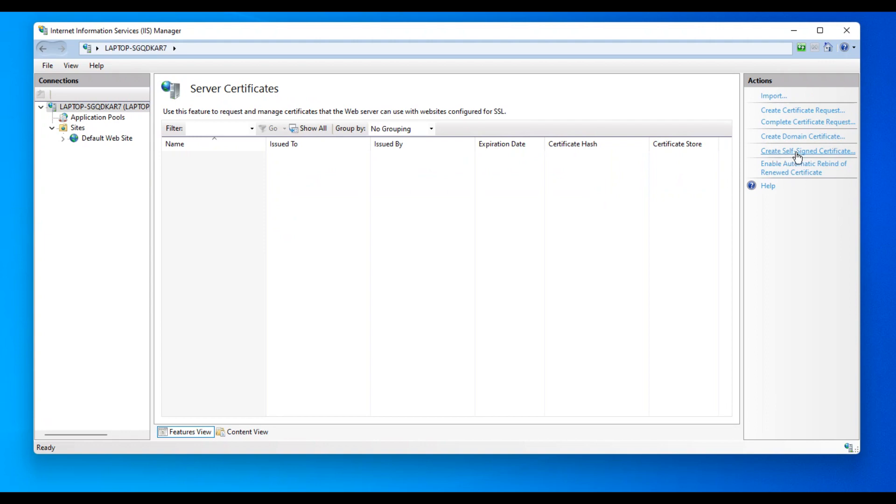
pyautogui.click(797, 152)
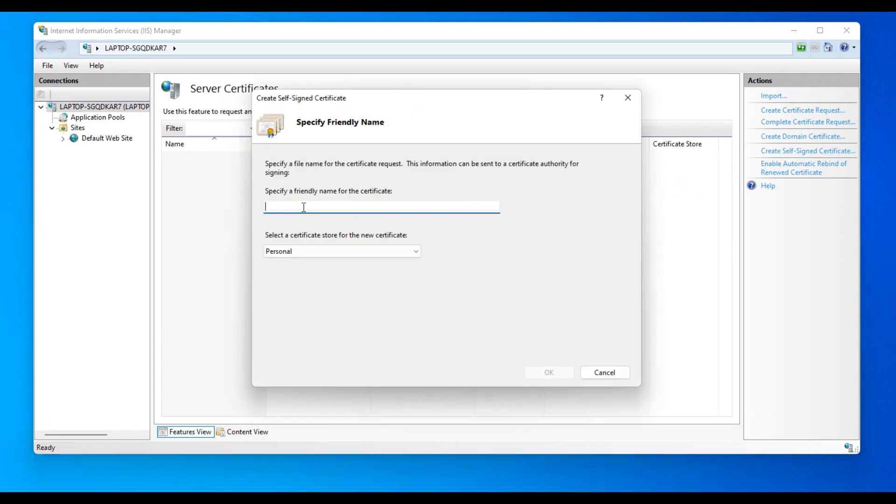
pyautogui.write('LAPTOP-SGQDKAR7')
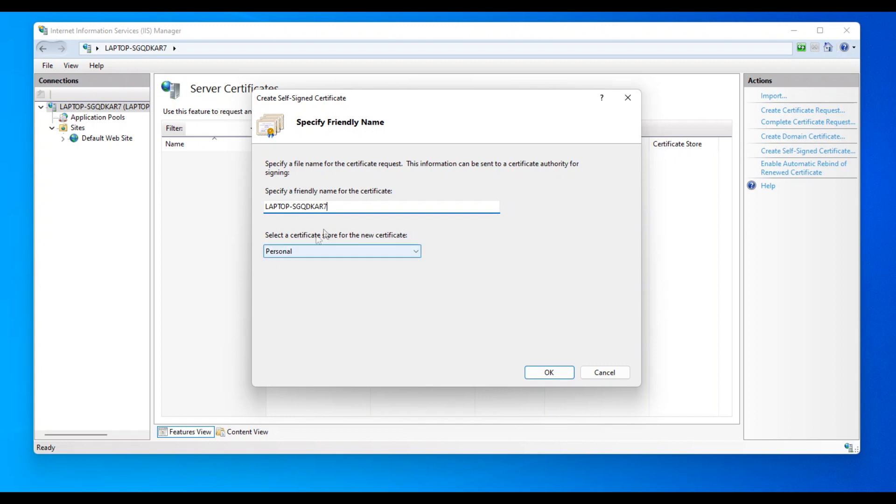
pyautogui.click(318, 252)
pyautogui.click(308, 271)
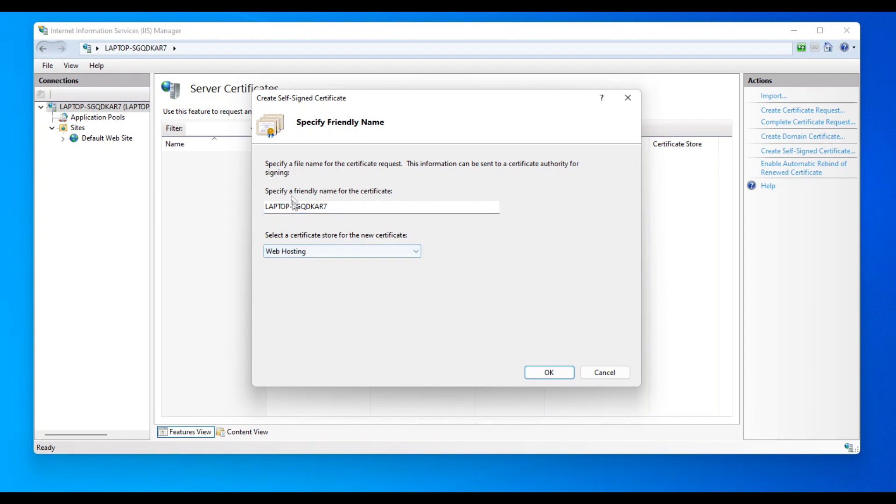
pyautogui.click(542, 373)
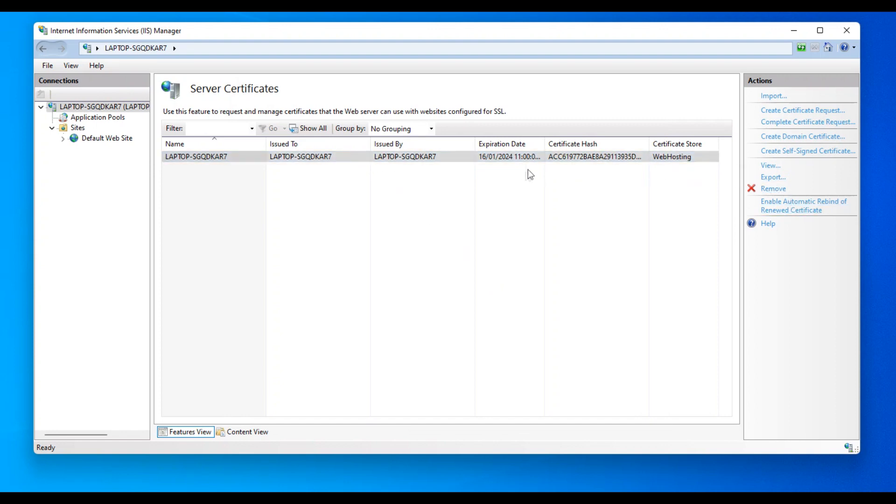
# Add an https binding on port 443 to Default Web Site using the SSL certificate LAPTOP-SGQDKAR7
pyautogui.click(117, 138)
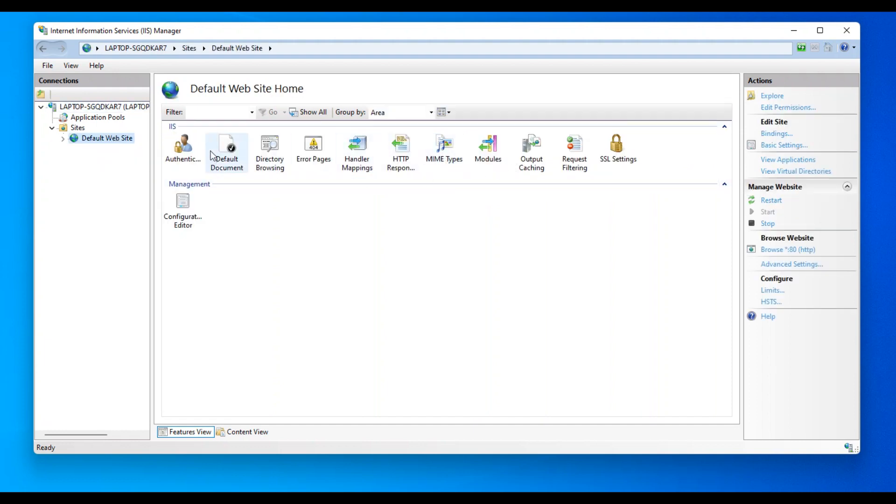
pyautogui.click(777, 134)
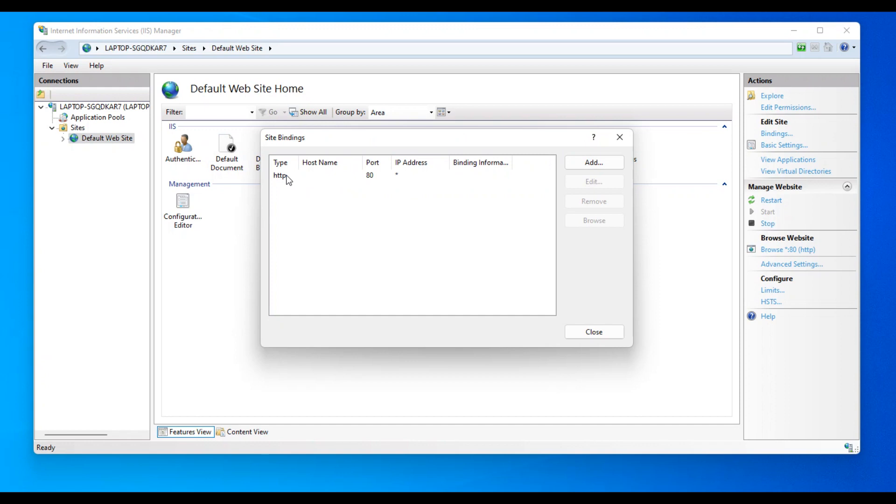
pyautogui.click(591, 163)
pyautogui.click(362, 161)
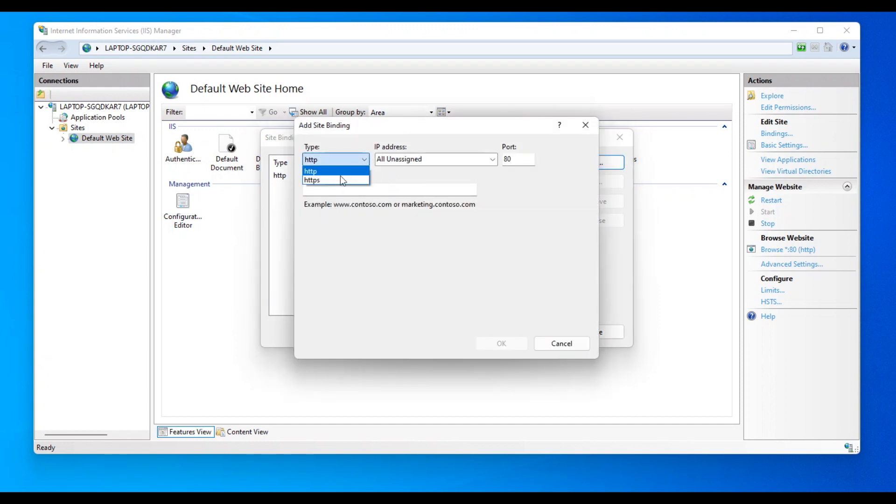
pyautogui.click(329, 180)
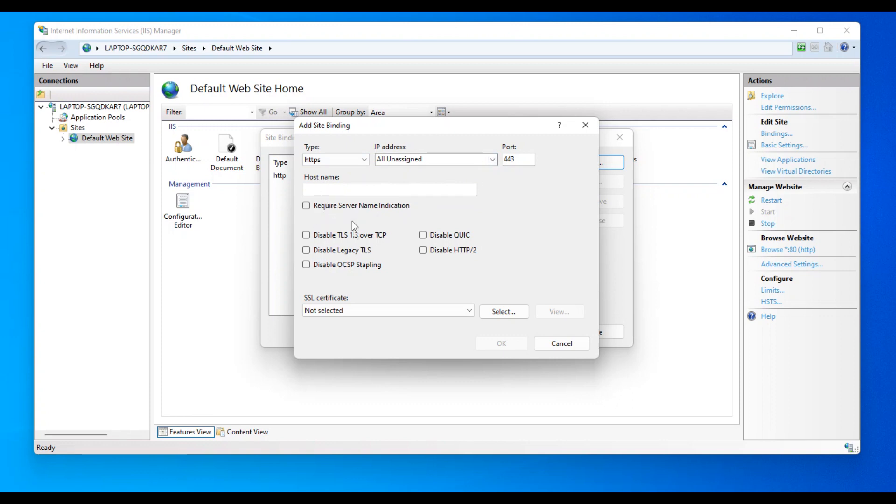
pyautogui.click(469, 310)
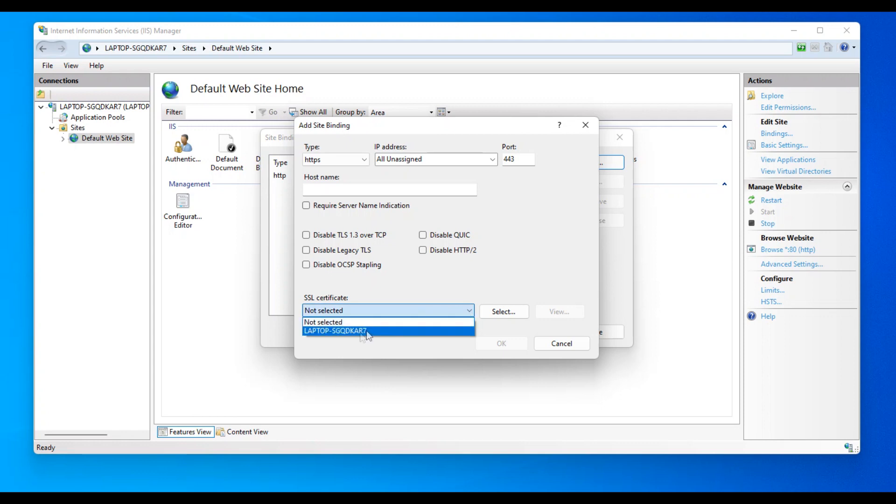
pyautogui.click(328, 331)
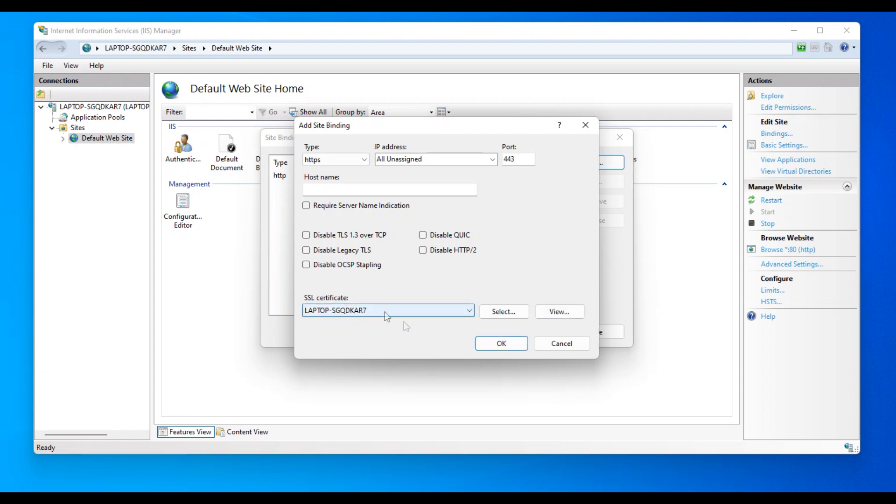
pyautogui.click(502, 348)
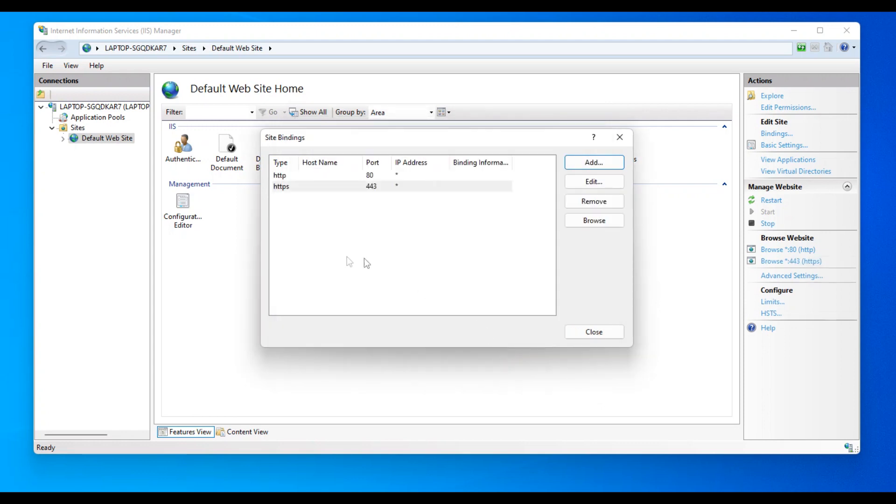
pyautogui.click(287, 187)
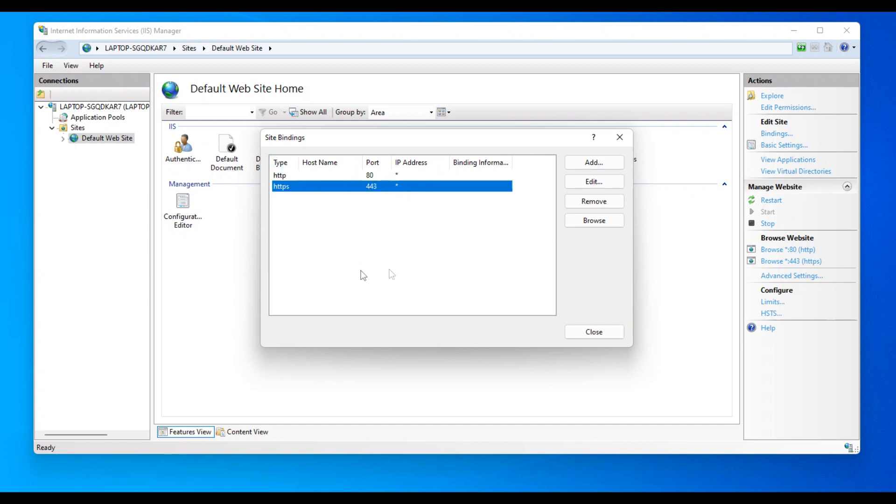
pyautogui.click(595, 332)
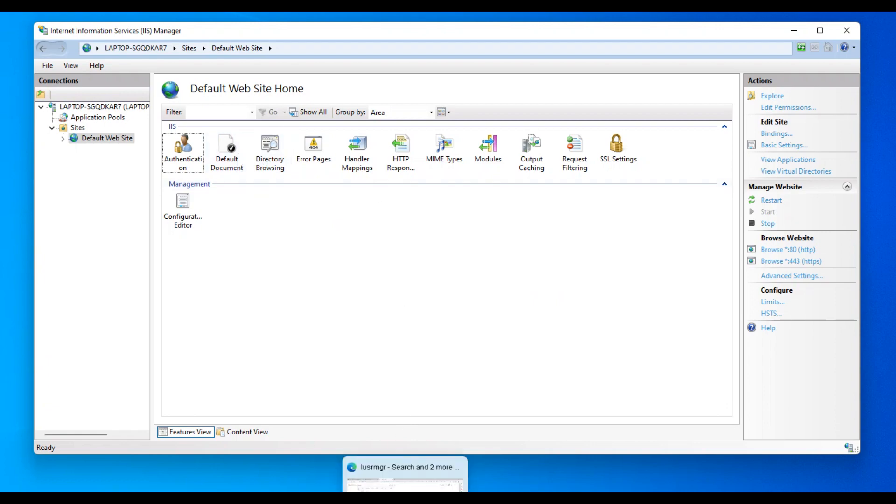
pyautogui.click(353, 498)
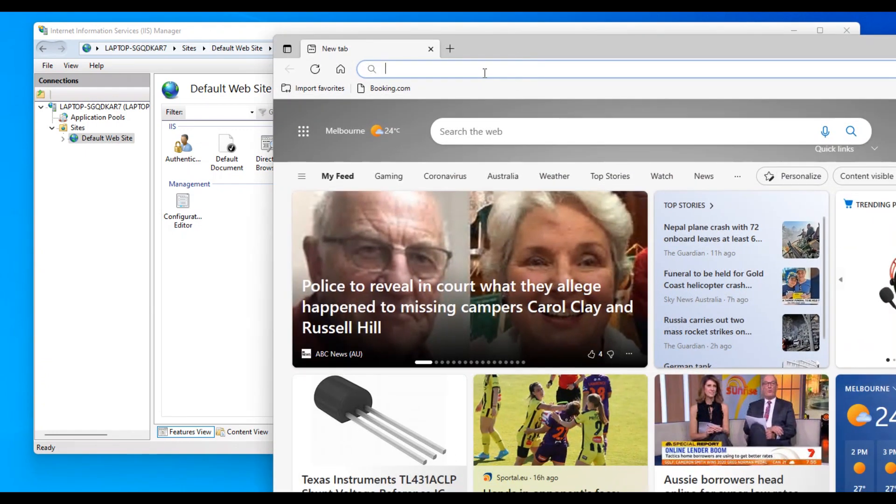
pyautogui.click(496, 69)
pyautogui.write('s:')
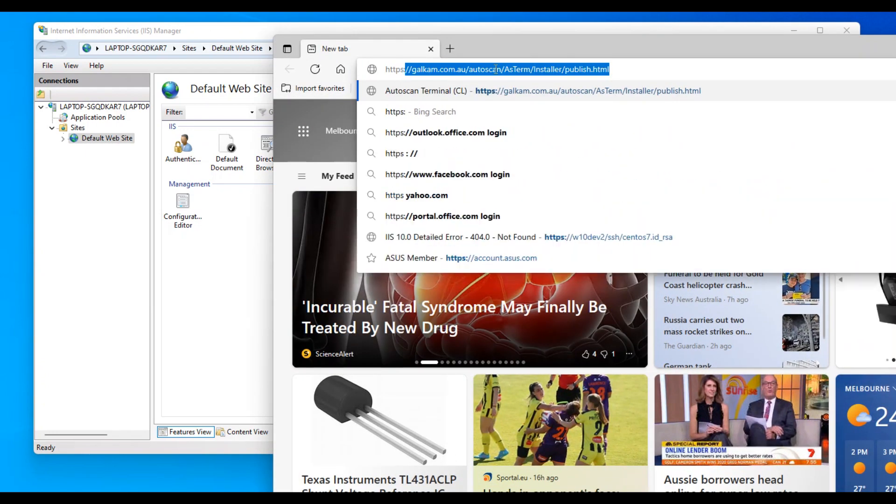
pyautogui.write('//Lap')
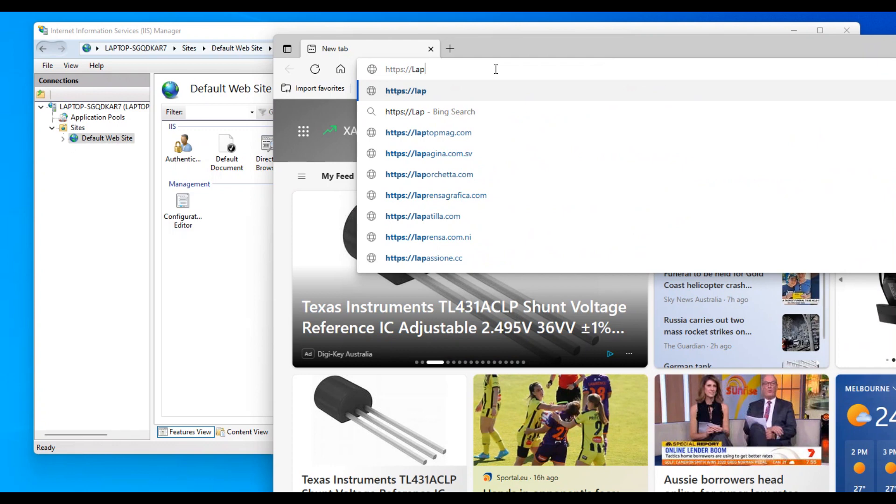
pyautogui.press('BackSpace')
pyautogui.write('ptop-s')
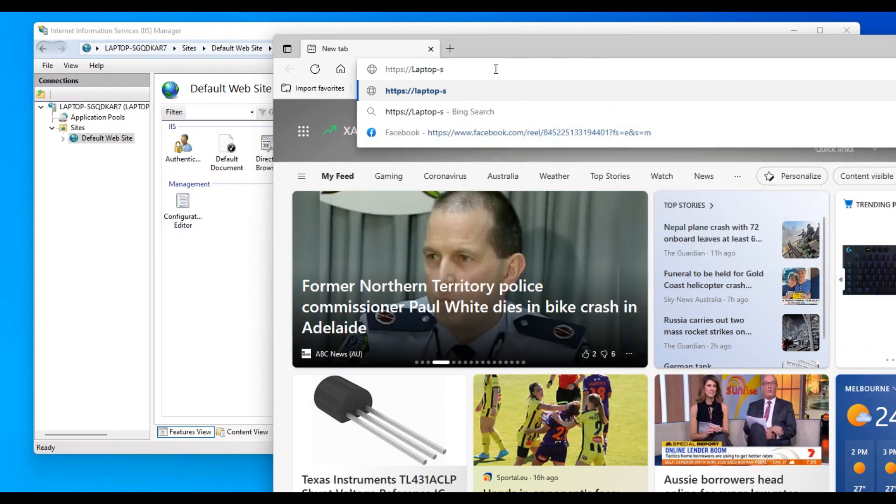
pyautogui.write('gqd')
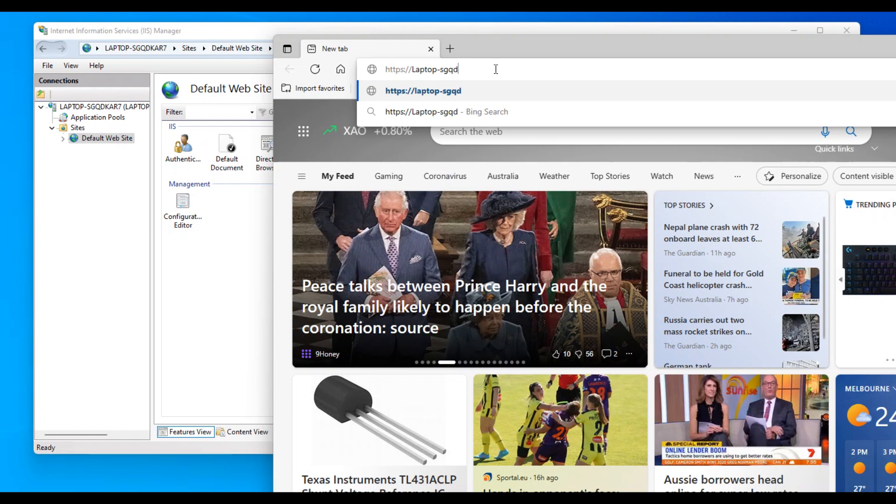
pyautogui.write('kar7')
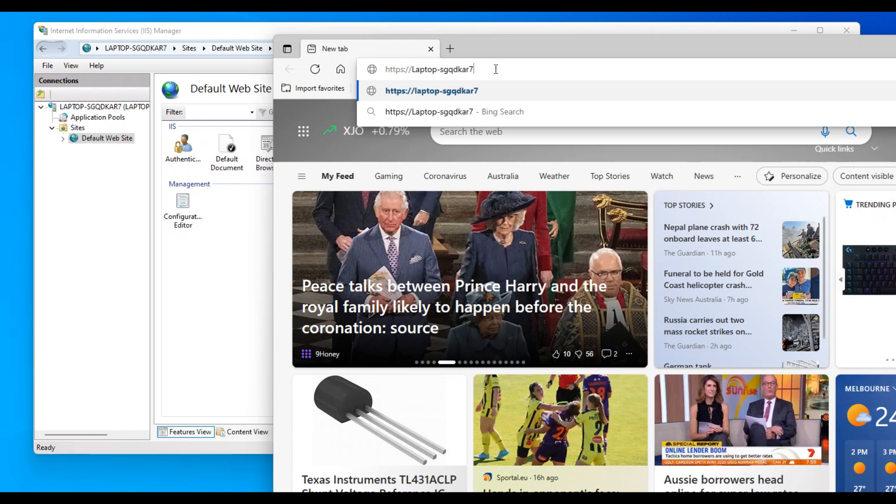
pyautogui.press('Return')
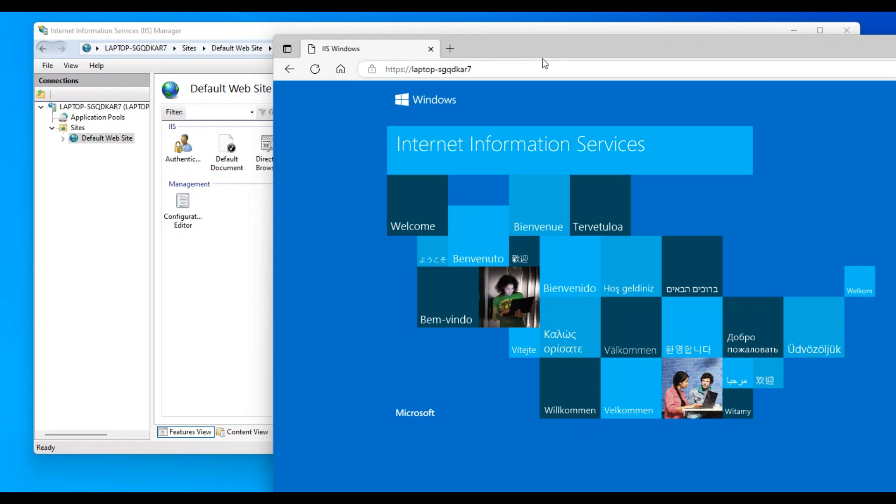
# Inspect the local site's connection security and certificate details, and close the browser window
pyautogui.moveTo(542, 46); pyautogui.dragTo(376, 31)
pyautogui.click(208, 57)
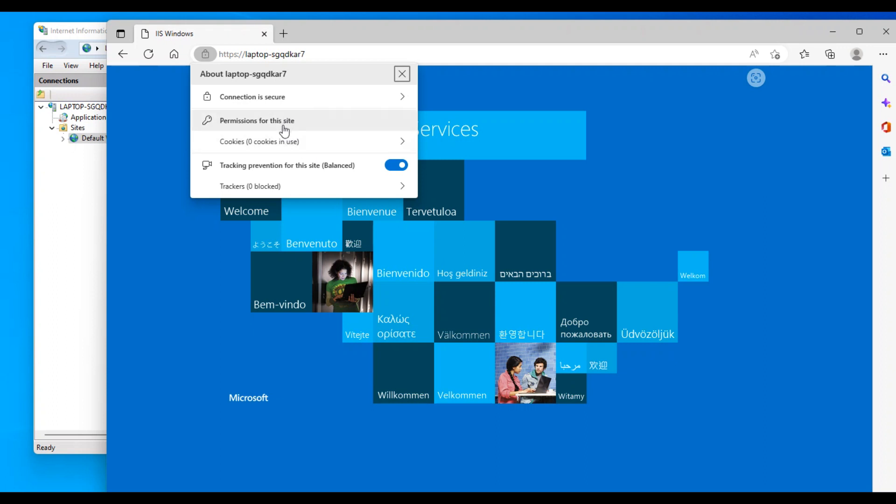
pyautogui.click(310, 101)
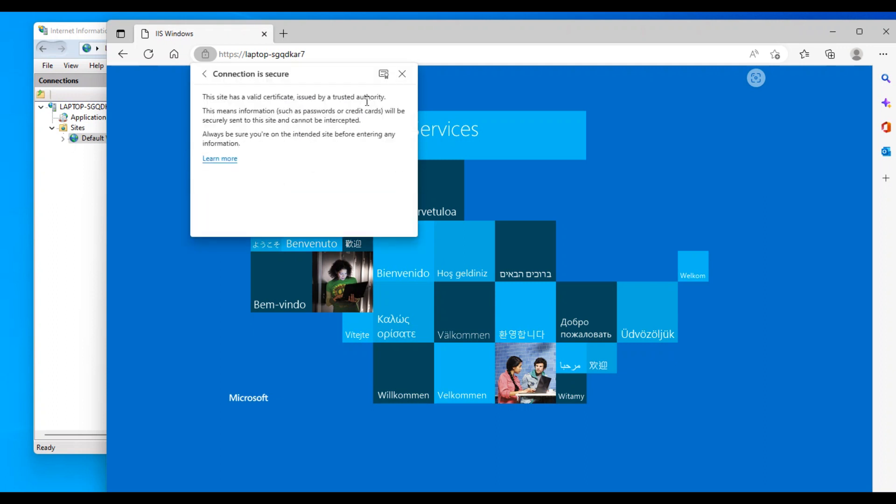
pyautogui.click(383, 74)
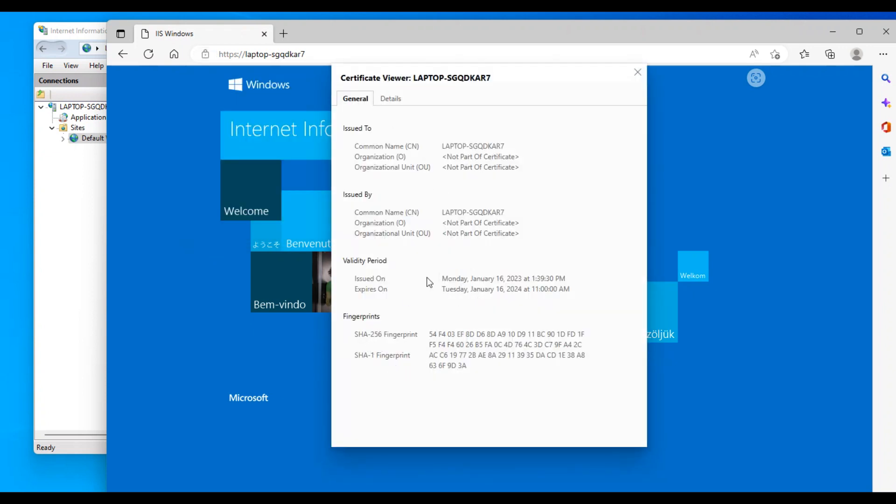
pyautogui.click(643, 77)
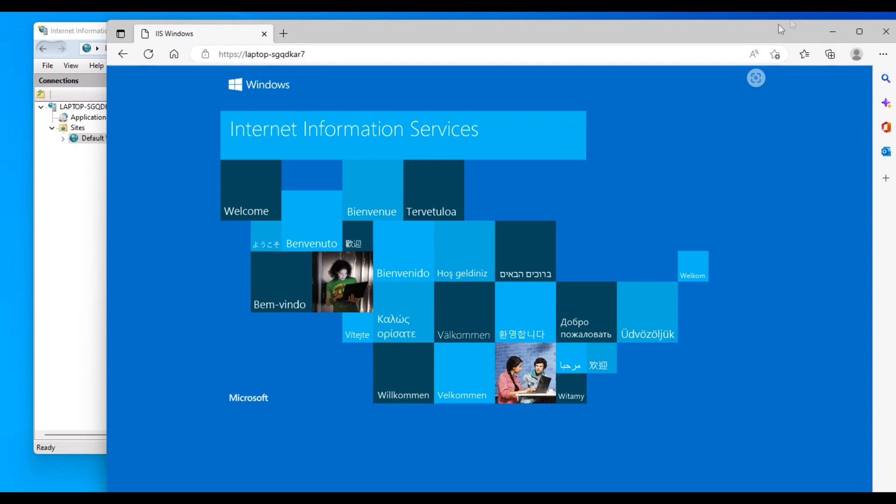
pyautogui.moveTo(781, 32); pyautogui.dragTo(774, 35)
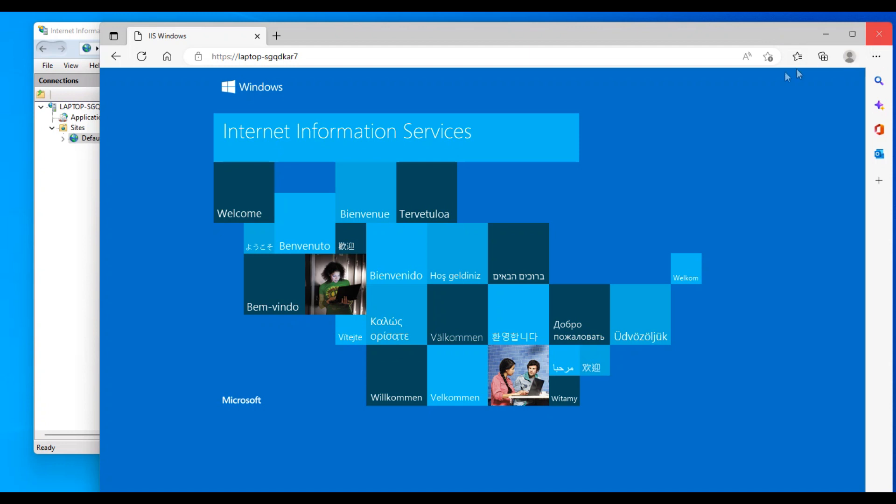
pyautogui.click(879, 35)
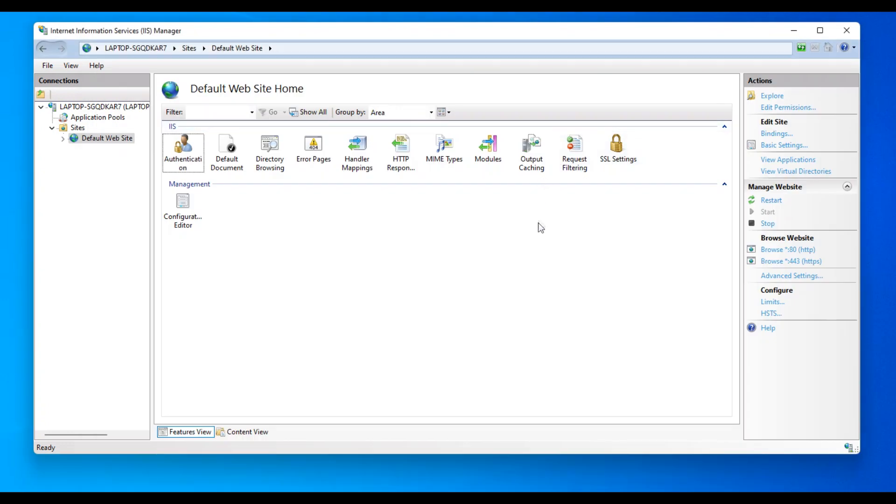
# Start adding a virtual directory under Default Web Site
pyautogui.click(63, 139)
pyautogui.rightClick(94, 139)
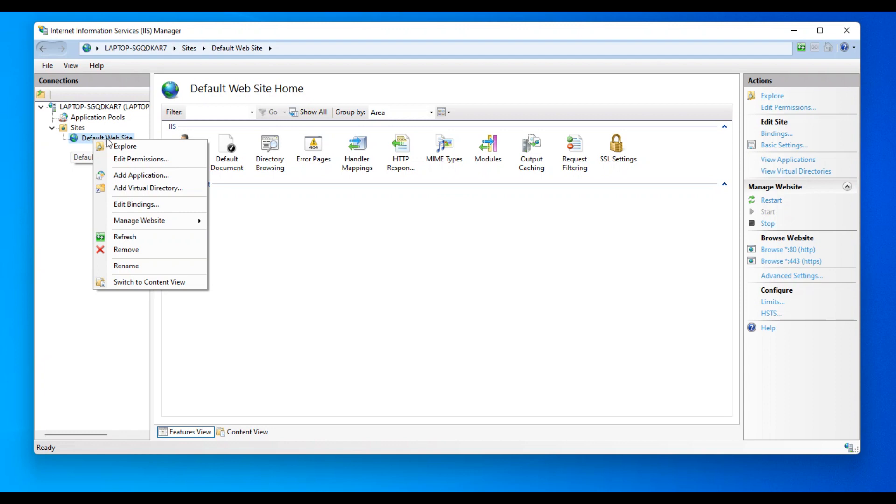
pyautogui.click(159, 188)
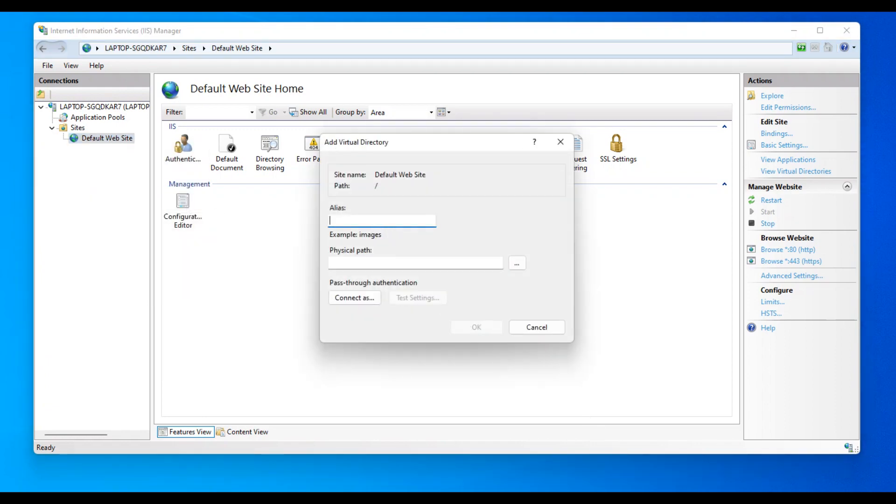
# Switch to AutoScanTerminal.inf in Notepad and examine the paths in the config URL and sshKeystore lines
pyautogui.click(780, 474)
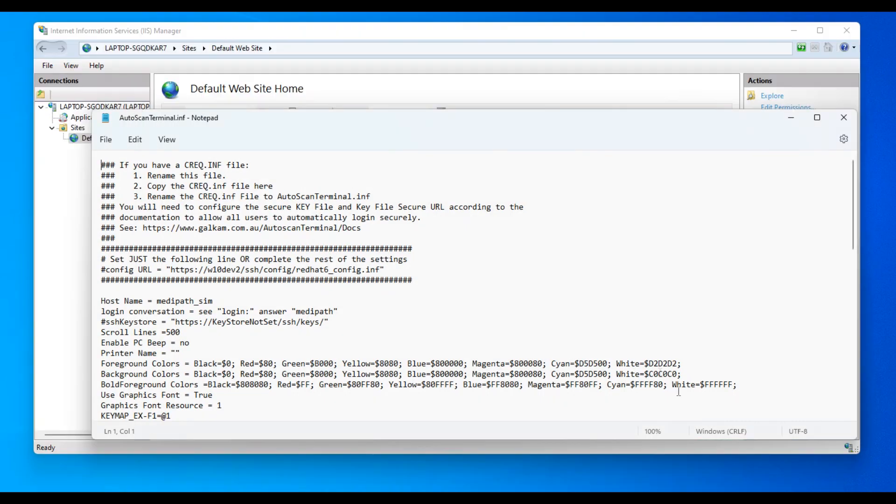
pyautogui.click(303, 237)
pyautogui.moveTo(174, 269); pyautogui.dragTo(262, 269)
pyautogui.click(269, 281)
pyautogui.click(246, 280)
pyautogui.click(237, 269)
pyautogui.scroll(-3, 268, 322)
pyautogui.moveTo(208, 243); pyautogui.dragTo(301, 243)
pyautogui.click(320, 247)
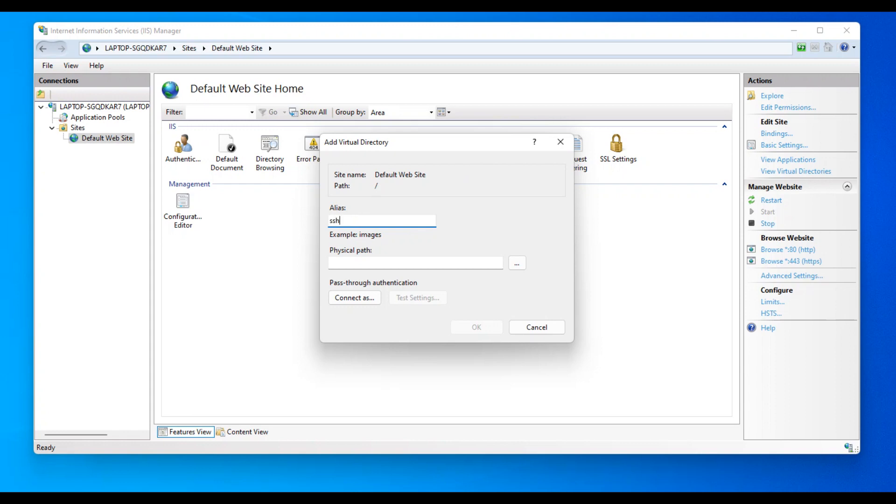
# Create the virtual directory with alias ssh, making a new ssh folder in C:\AutoScanNG as its physical path
pyautogui.click(517, 263)
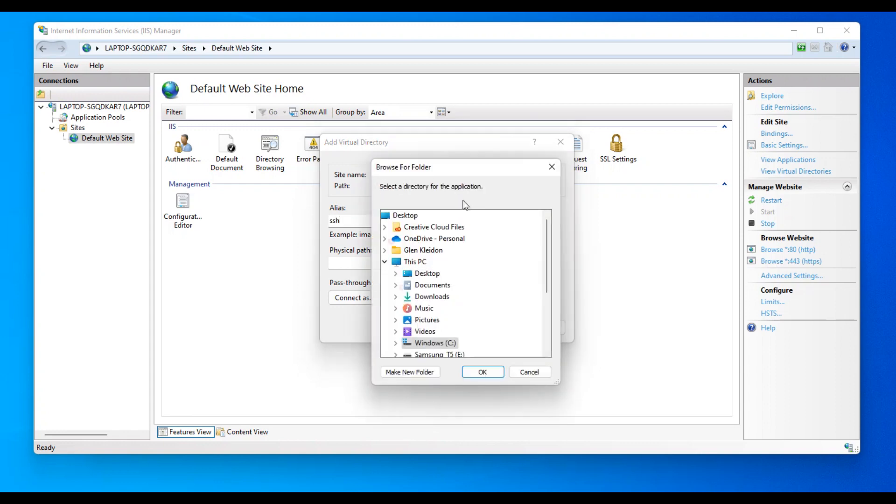
pyautogui.click(418, 342)
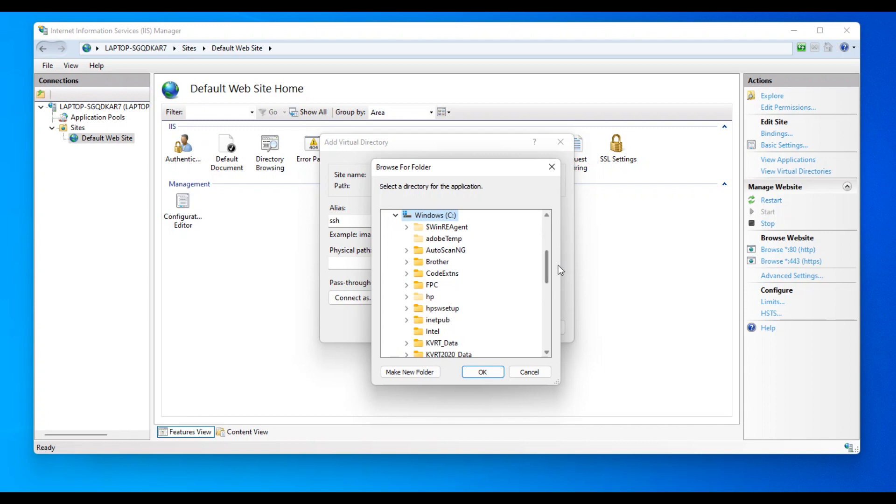
pyautogui.moveTo(548, 264); pyautogui.dragTo(540, 290)
pyautogui.scroll(4, 435, 301)
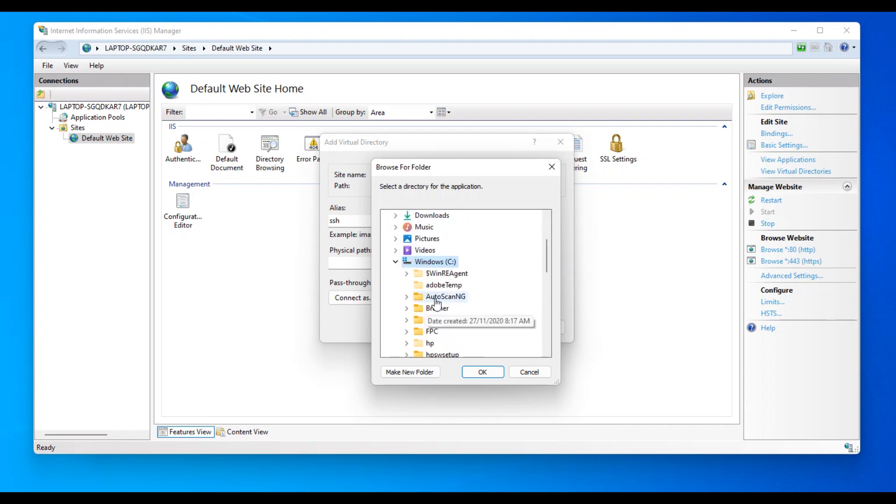
pyautogui.doubleClick(435, 299)
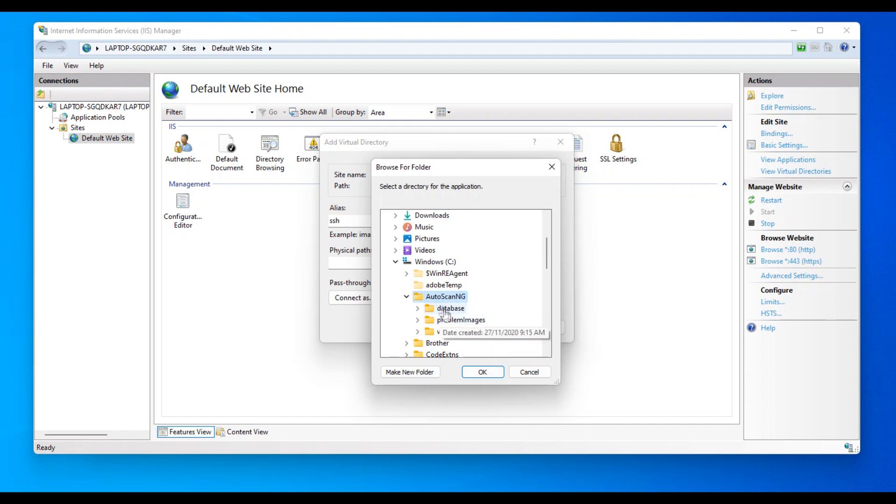
pyautogui.click(417, 372)
pyautogui.write('ssh')
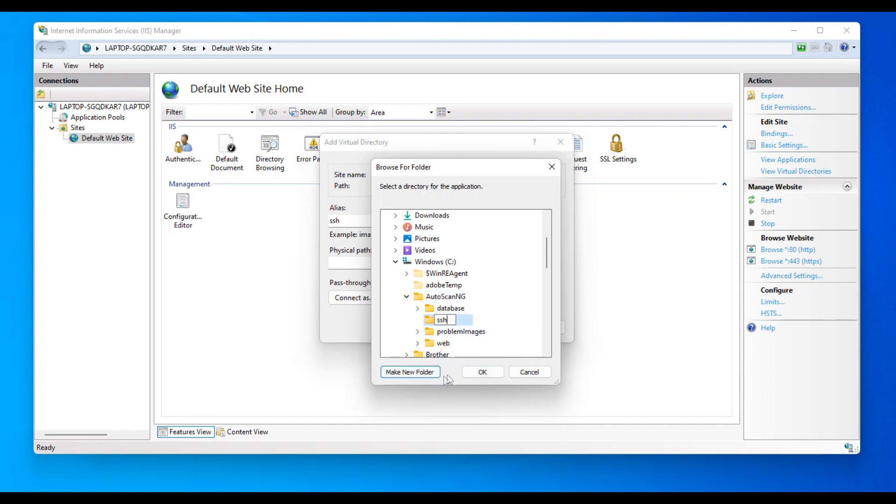
pyautogui.click(482, 372)
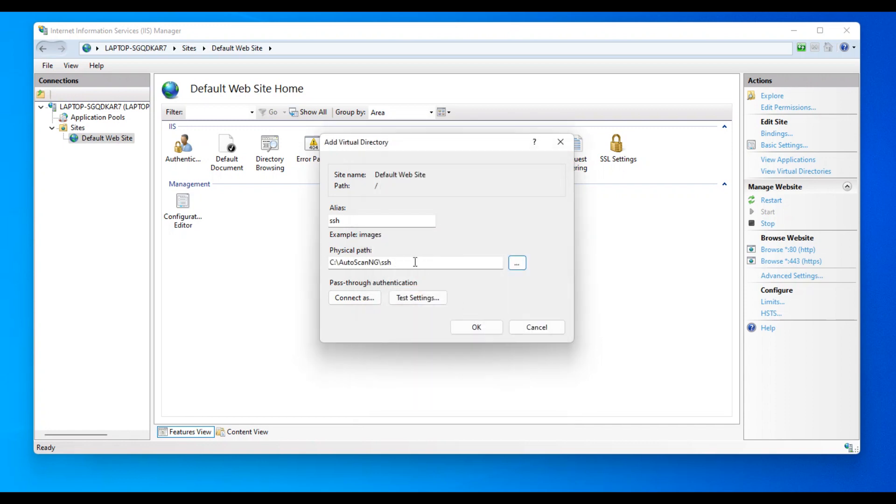
pyautogui.click(483, 330)
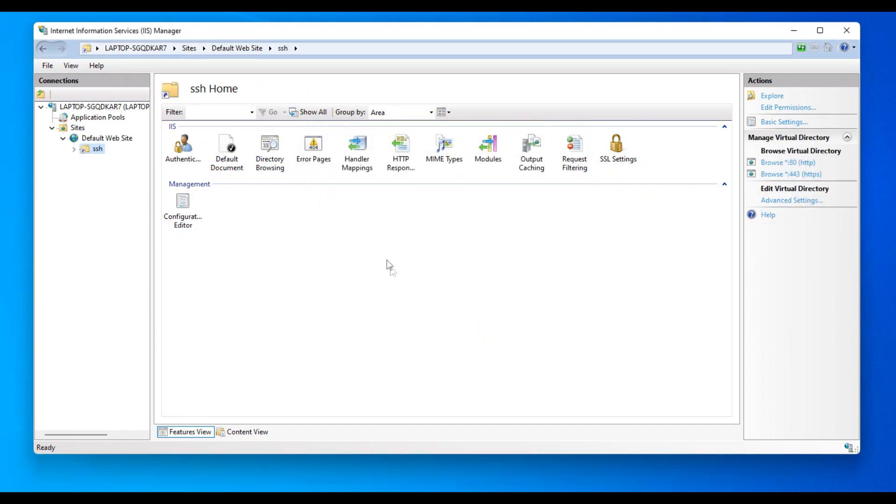
# Open the authentication settings of the ssh virtual directory and disable Anonymous Authentication
pyautogui.click(84, 151)
pyautogui.click(195, 158)
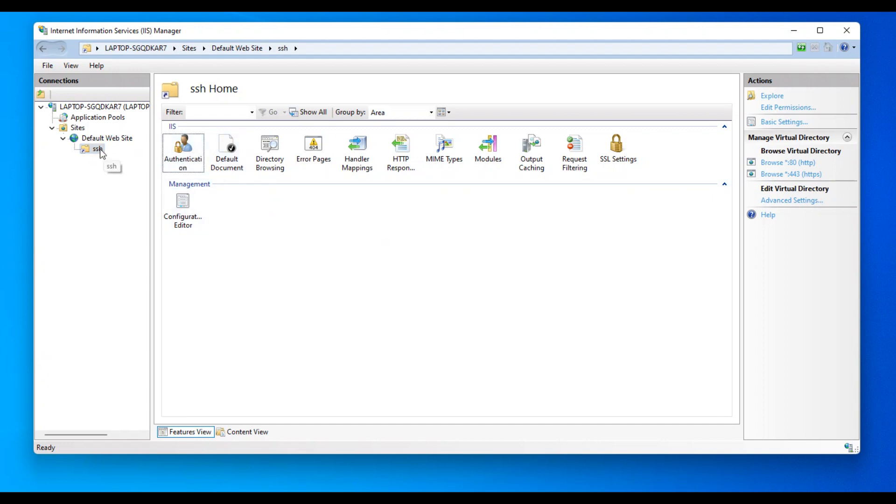
pyautogui.click(194, 158)
pyautogui.click(201, 150)
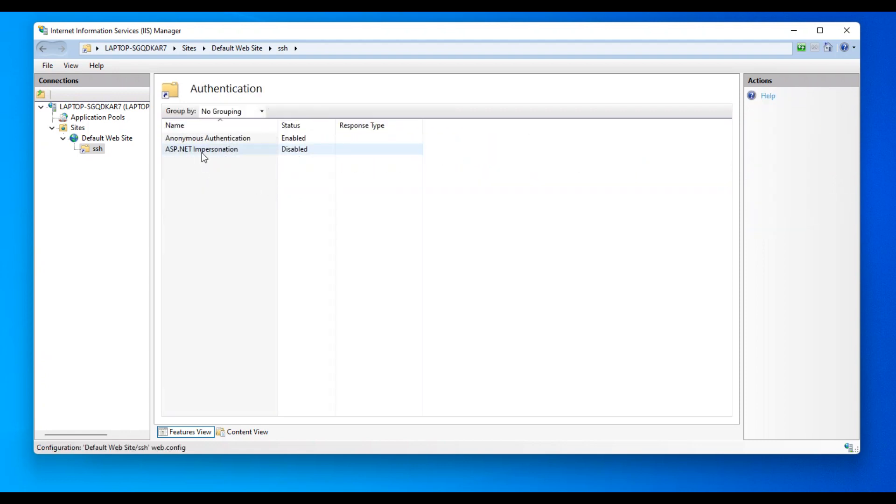
pyautogui.click(240, 142)
pyautogui.click(230, 147)
pyautogui.click(230, 142)
pyautogui.click(231, 149)
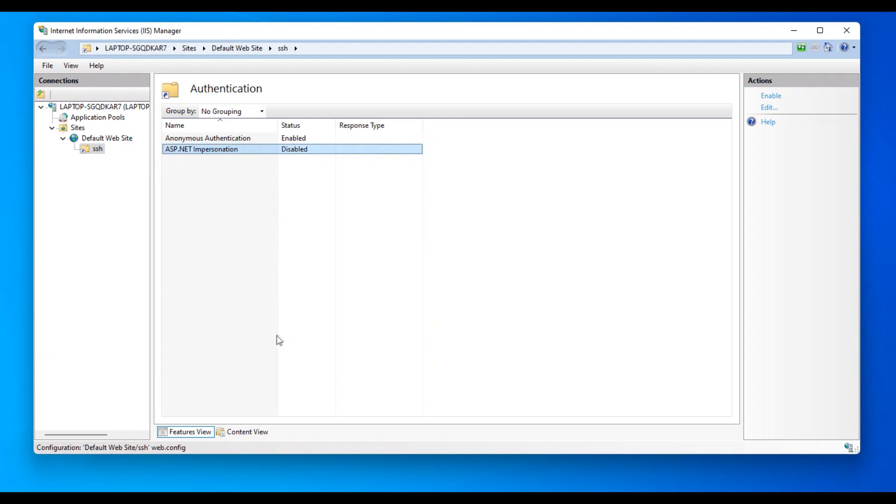
pyautogui.rightClick(222, 139)
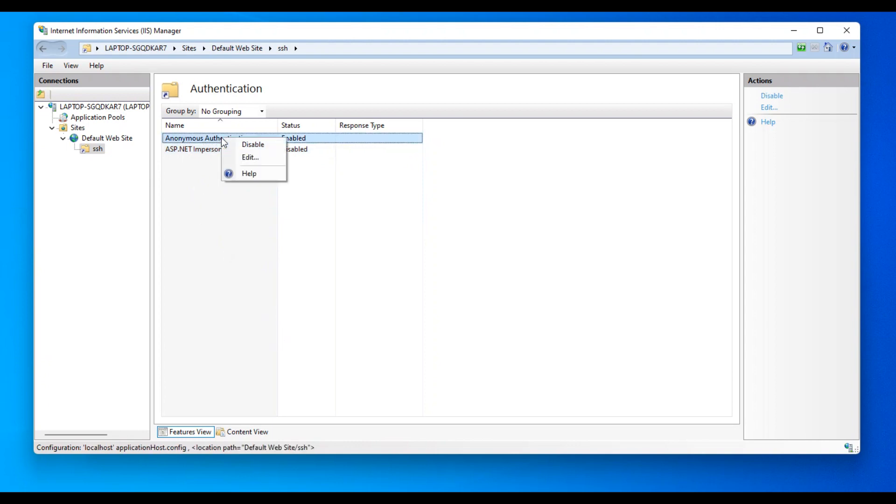
pyautogui.click(251, 145)
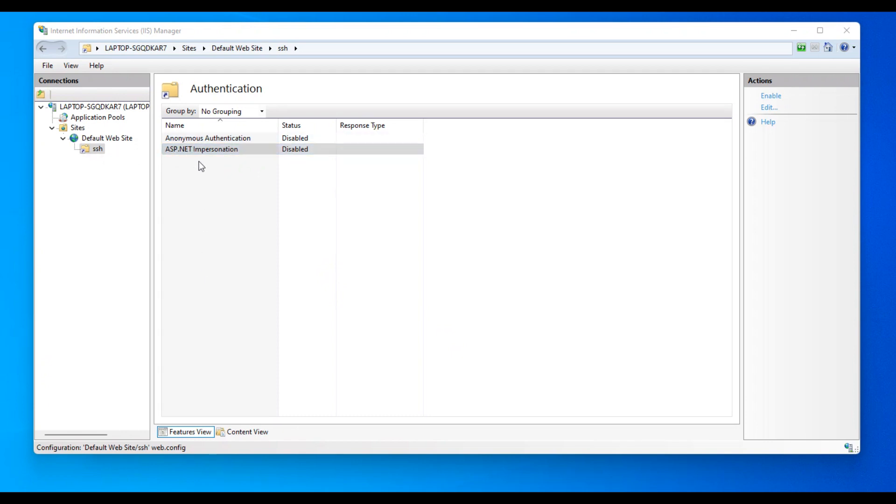
pyautogui.click(211, 185)
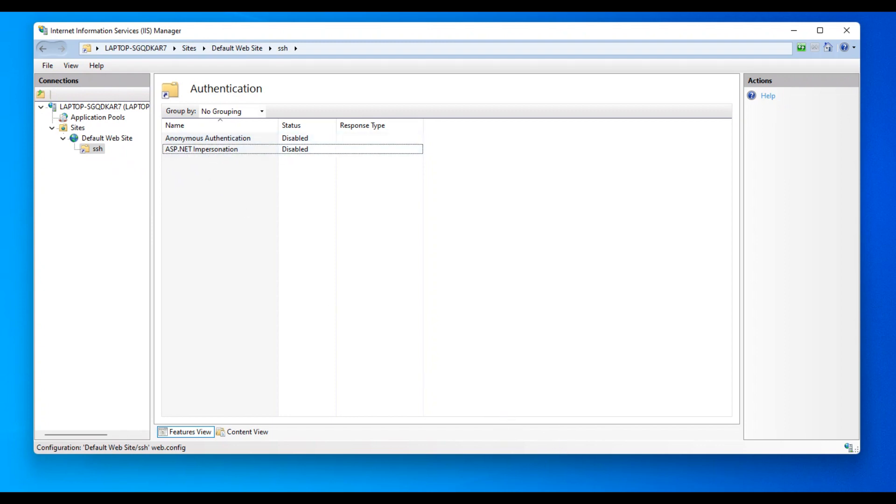
# Switch to IIS Manager on the W10DEV2 machine and examine the Windows Authentication entry for its ssh application
pyautogui.moveTo(737, 503)
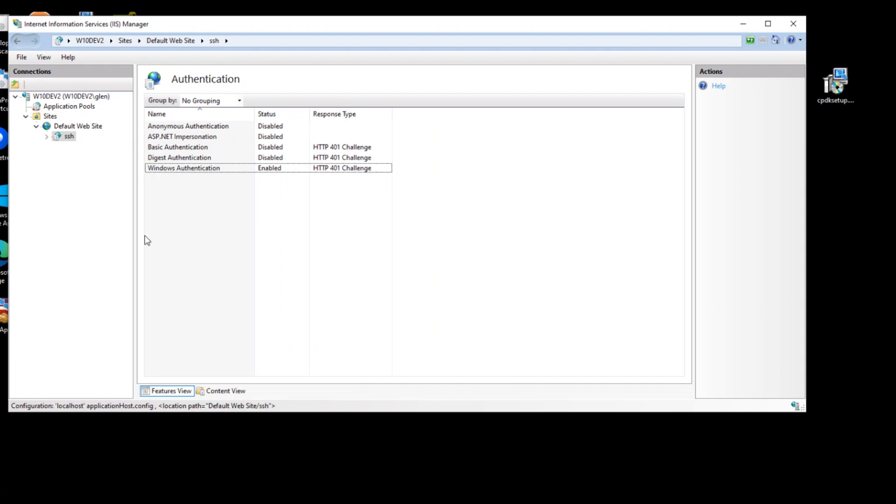
pyautogui.click(68, 137)
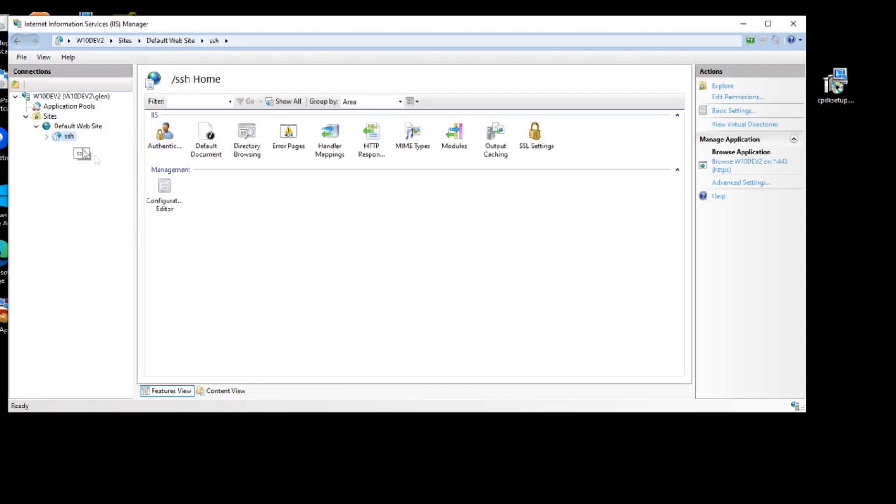
pyautogui.doubleClick(163, 138)
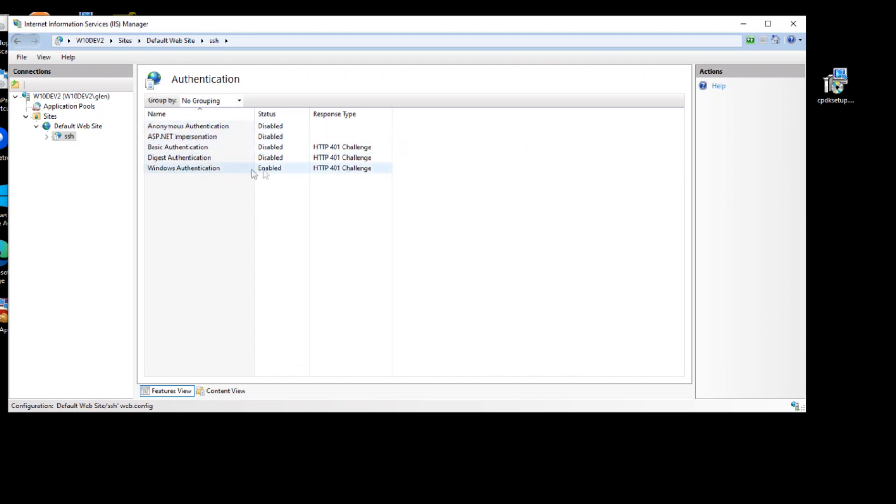
pyautogui.click(275, 170)
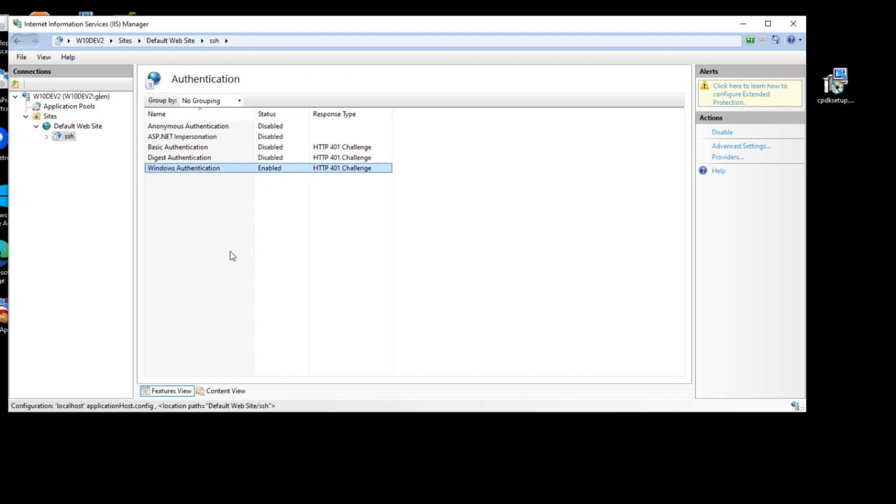
# Expand the ssh application on W10DEV2 and examine its config and keys subfolders
pyautogui.click(47, 136)
pyautogui.click(82, 148)
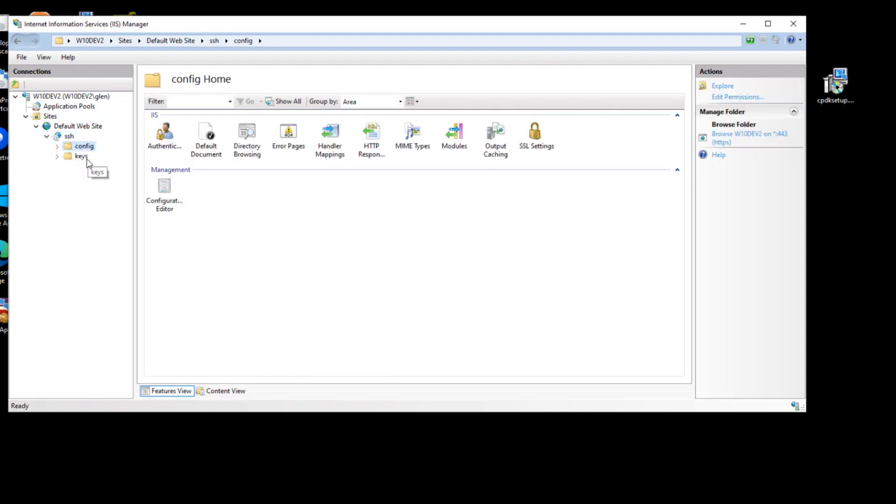
pyautogui.click(69, 155)
pyautogui.click(85, 149)
pyautogui.click(82, 157)
pyautogui.click(76, 148)
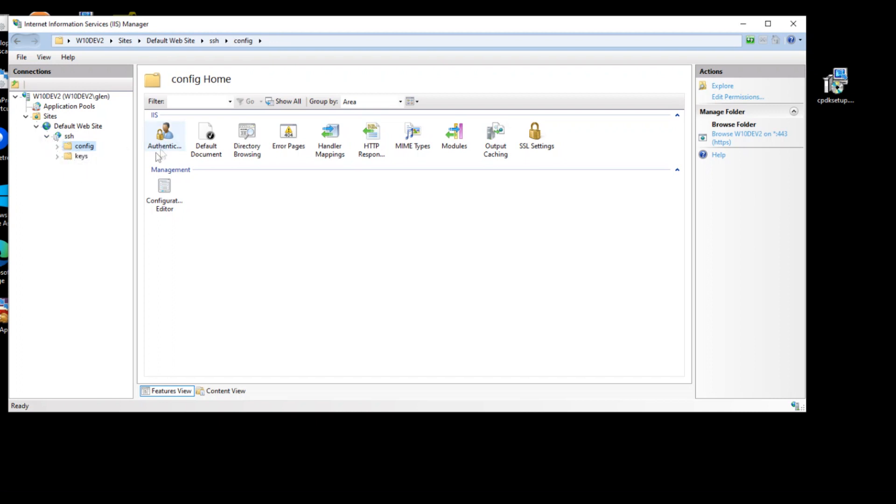
pyautogui.click(47, 136)
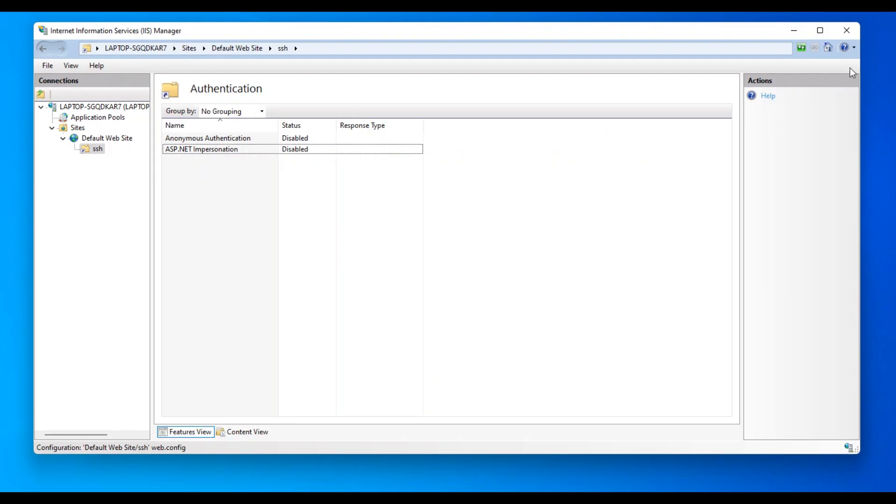
# Return to the local ssh virtual directory's home view and switch to File Explorer to open C:\AutoScanNG\ssh
pyautogui.click(97, 150)
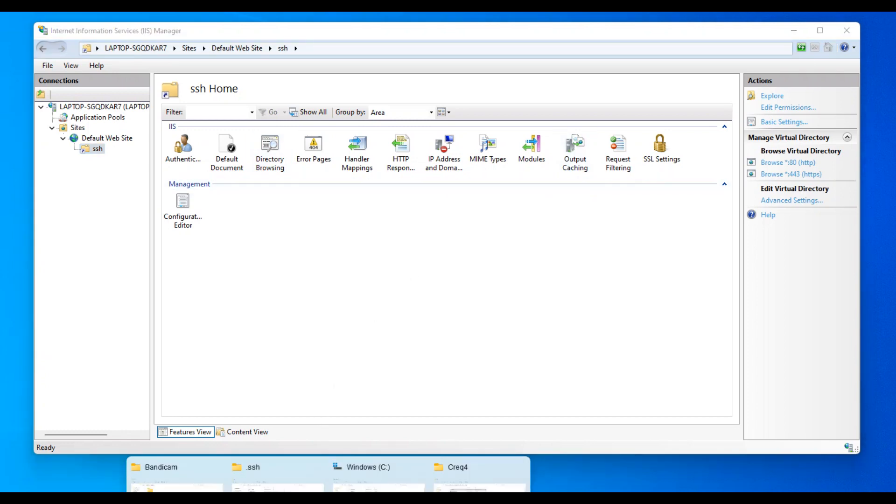
pyautogui.click(364, 471)
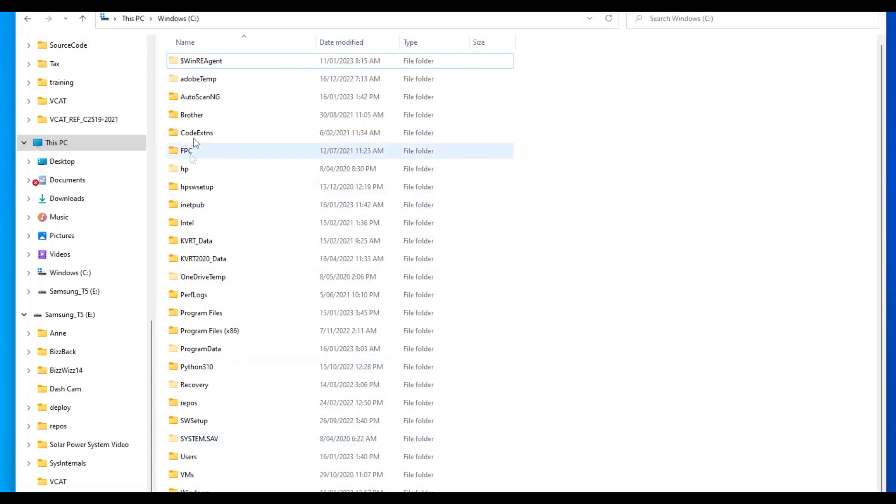
pyautogui.doubleClick(206, 97)
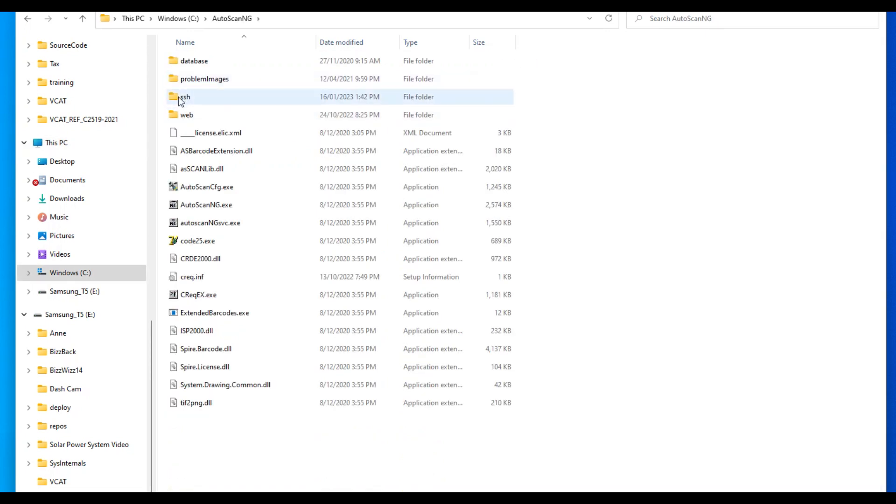
pyautogui.doubleClick(181, 97)
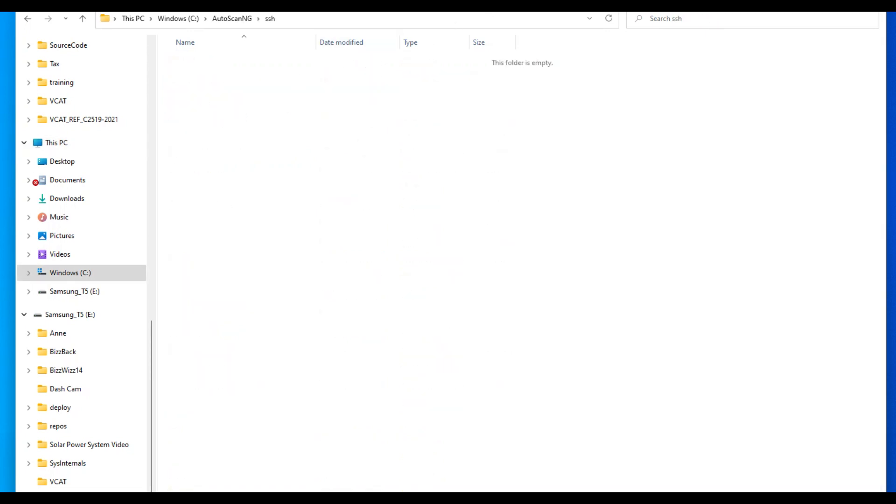
pyautogui.moveTo(460, 1); pyautogui.dragTo(559, 2)
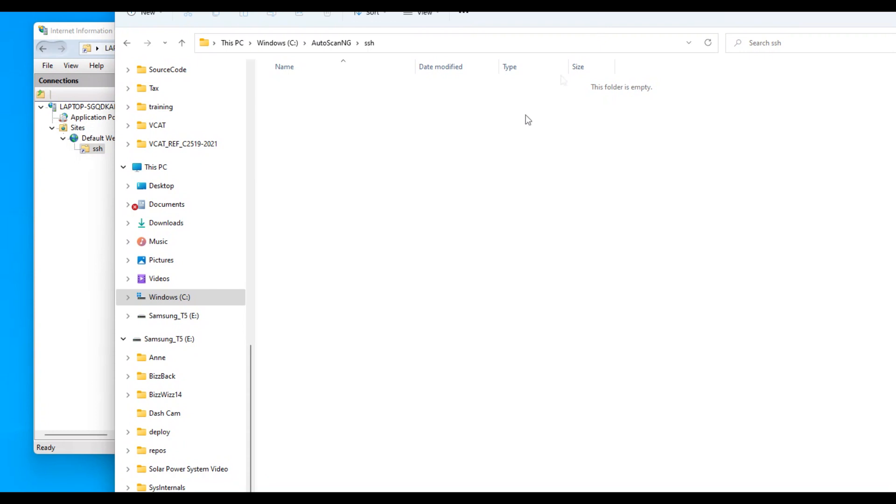
# Create two subfolders named keys and config in C:\AutoScanNG\ssh
pyautogui.rightClick(321, 156)
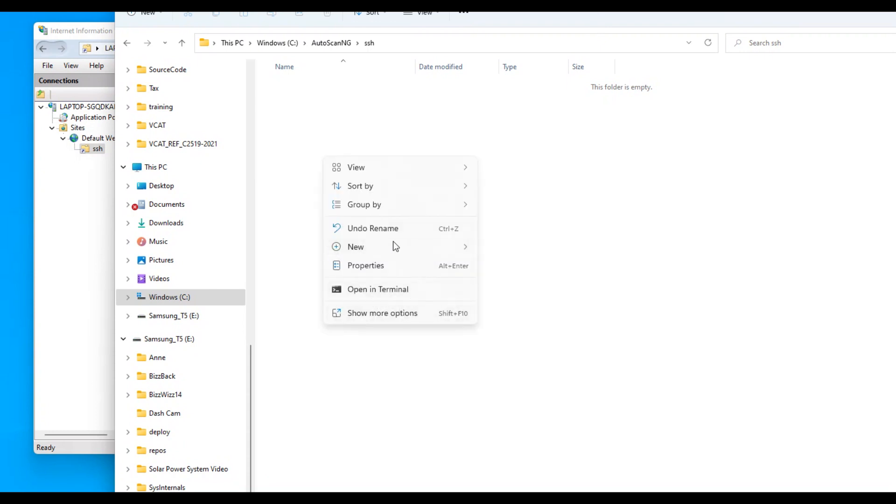
pyautogui.moveTo(423, 254)
pyautogui.click(526, 248)
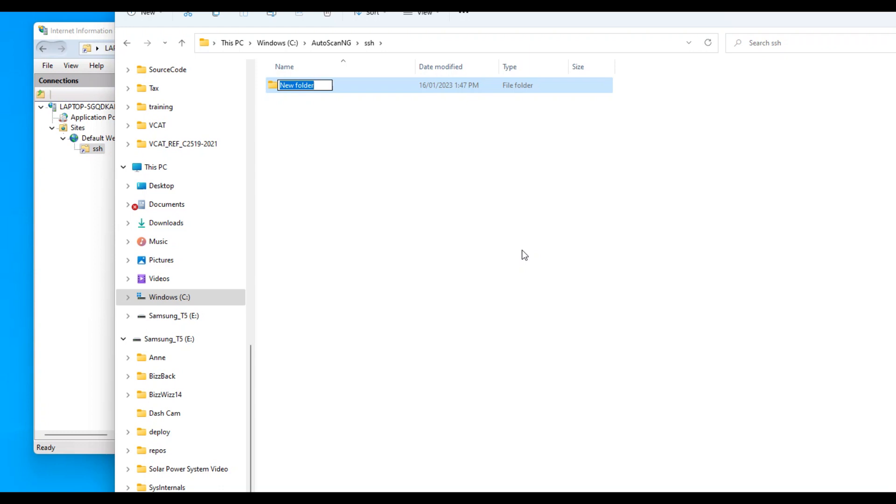
pyautogui.write('keys')
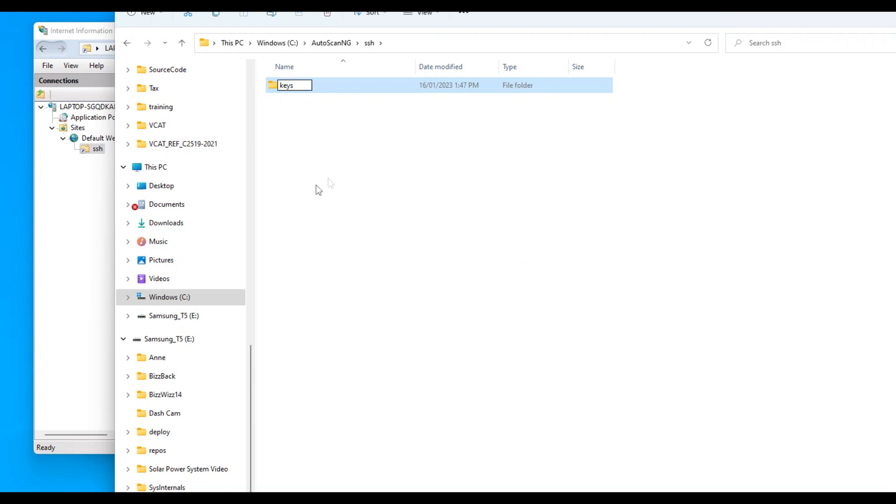
pyautogui.rightClick(340, 167)
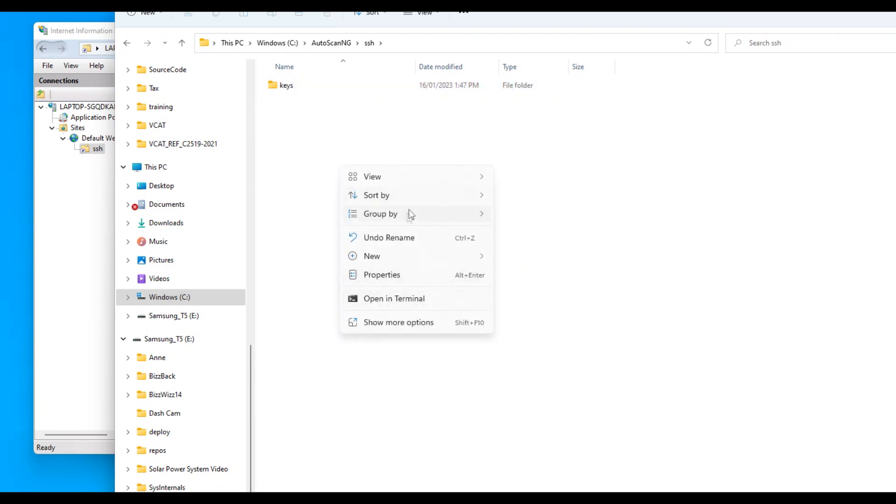
pyautogui.moveTo(456, 260)
pyautogui.click(542, 258)
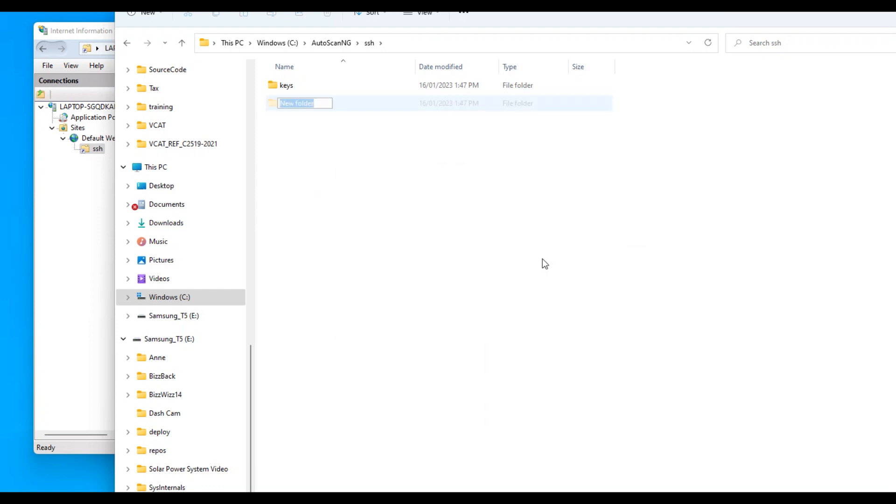
pyautogui.write('config')
pyautogui.press('Return')
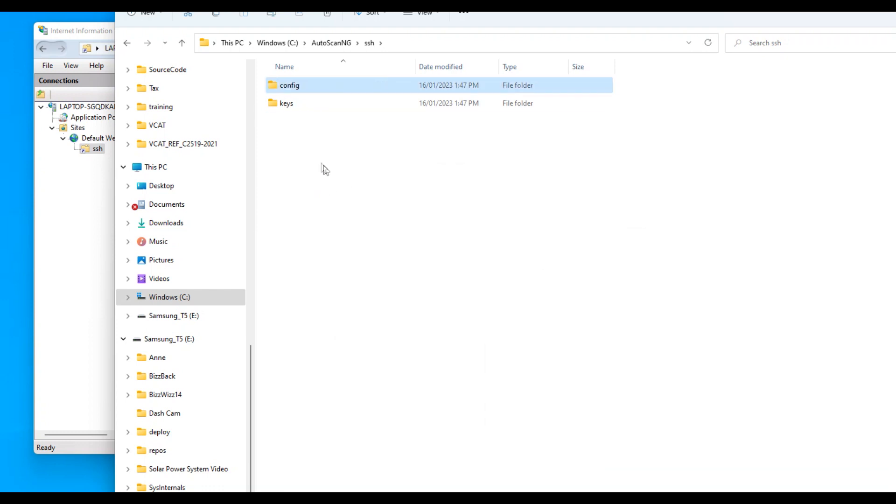
pyautogui.click(292, 104)
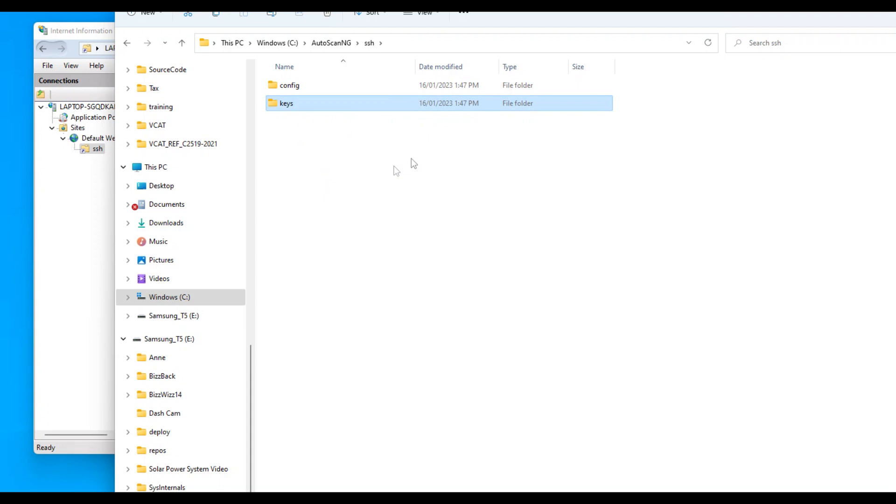
# Copy known_hosts.txt and the .id_rsa key file from the .ssh folder in the user's profile
pyautogui.moveTo(327, 502)
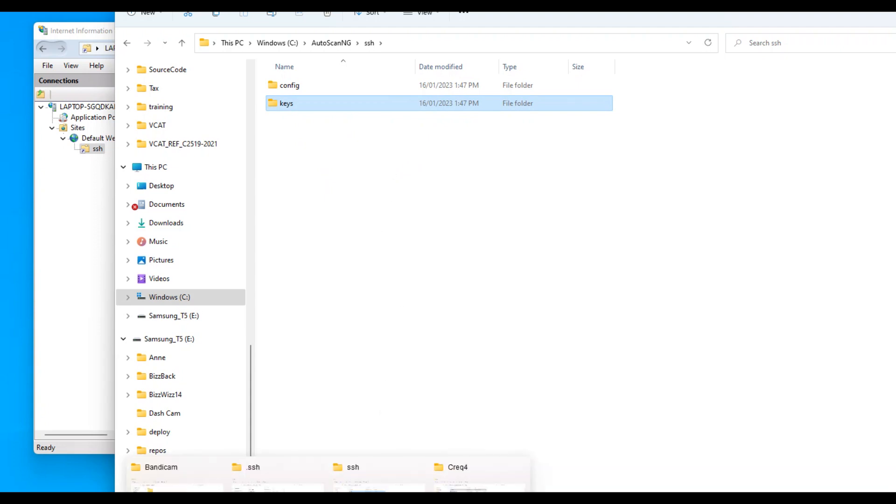
pyautogui.moveTo(378, 476)
pyautogui.click(275, 476)
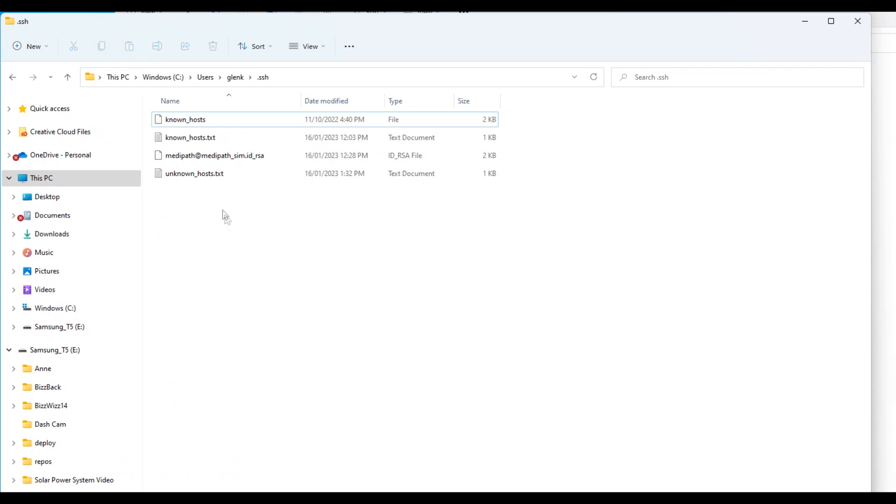
pyautogui.click(205, 158)
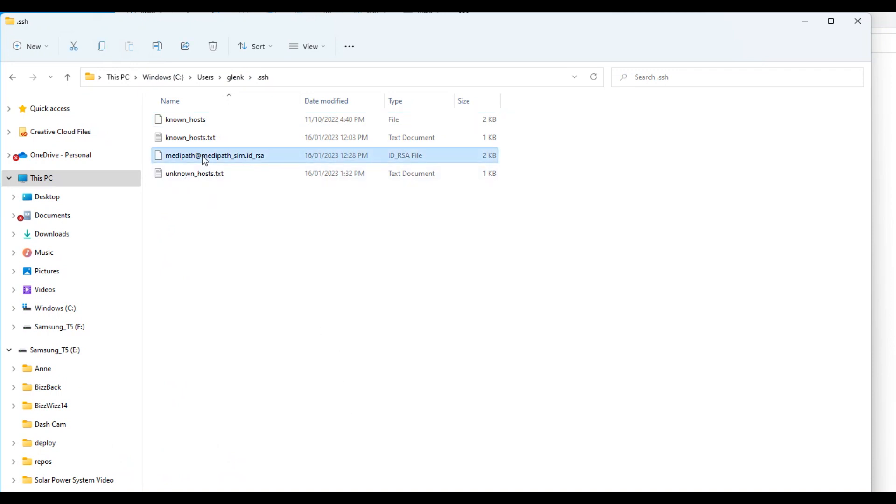
pyautogui.keyDown('ctrl'); pyautogui.click(188, 124); pyautogui.keyUp('ctrl')
pyautogui.click(187, 139)
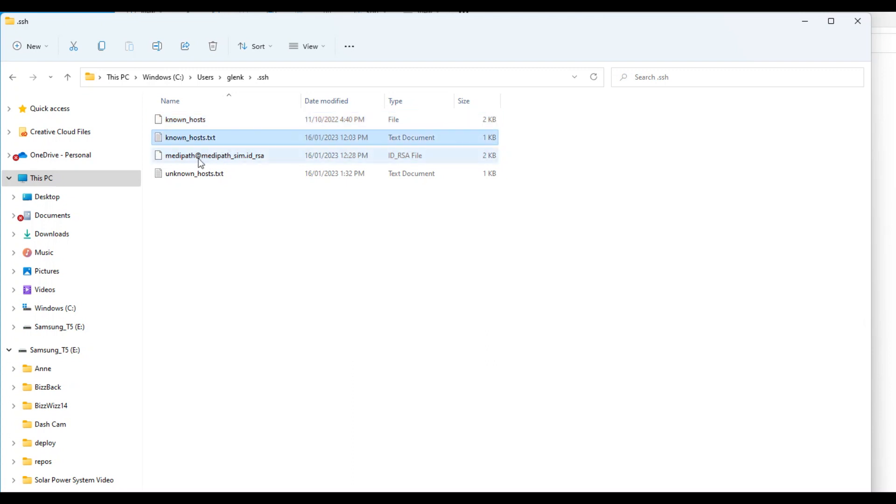
pyautogui.keyDown('ctrl'); pyautogui.click(210, 158); pyautogui.keyUp('ctrl')
pyautogui.rightClick(211, 150)
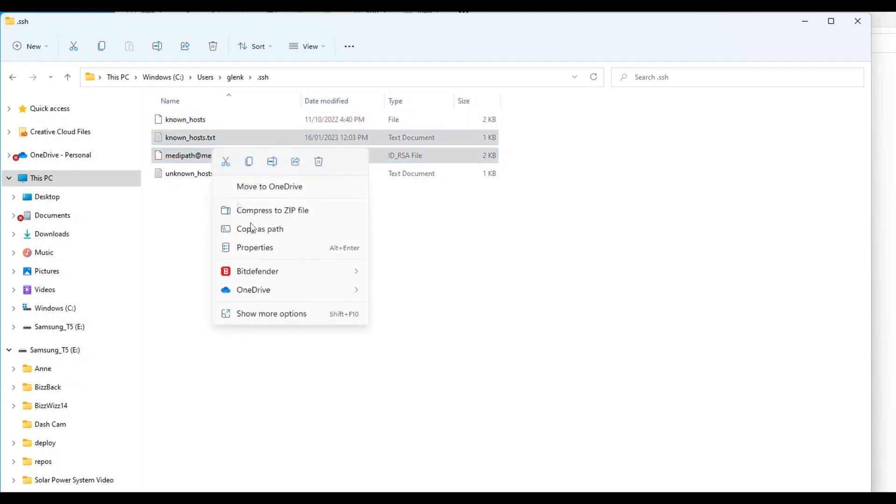
pyautogui.moveTo(260, 274)
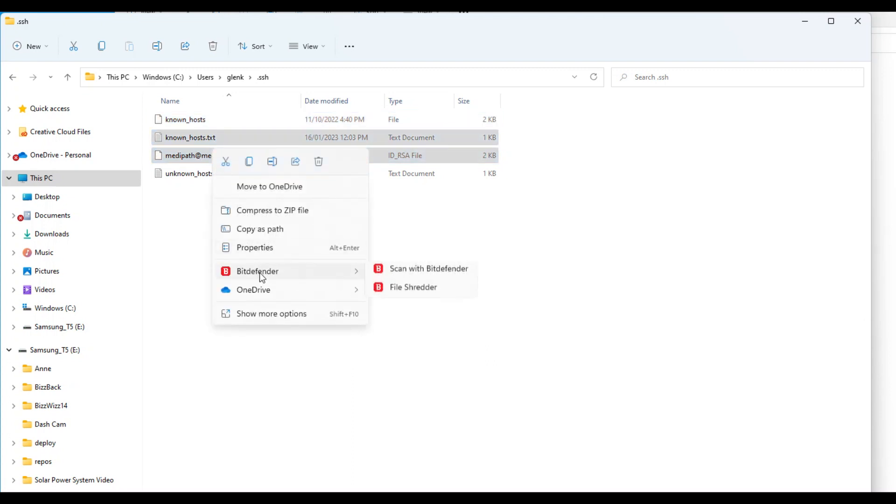
pyautogui.click(249, 162)
# Paste the copied files into C:\AutoScanNG\ssh\keys and return to the AutoScanNG folder
pyautogui.click(537, 12)
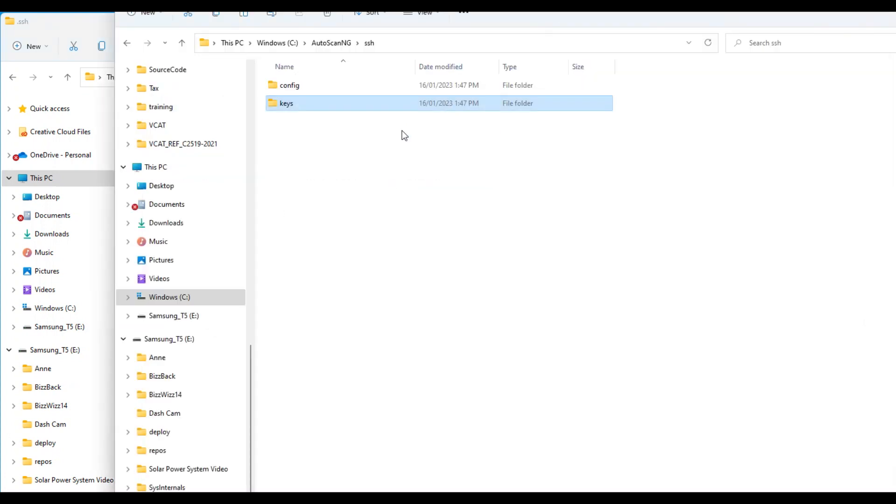
pyautogui.doubleClick(290, 106)
pyautogui.rightClick(338, 140)
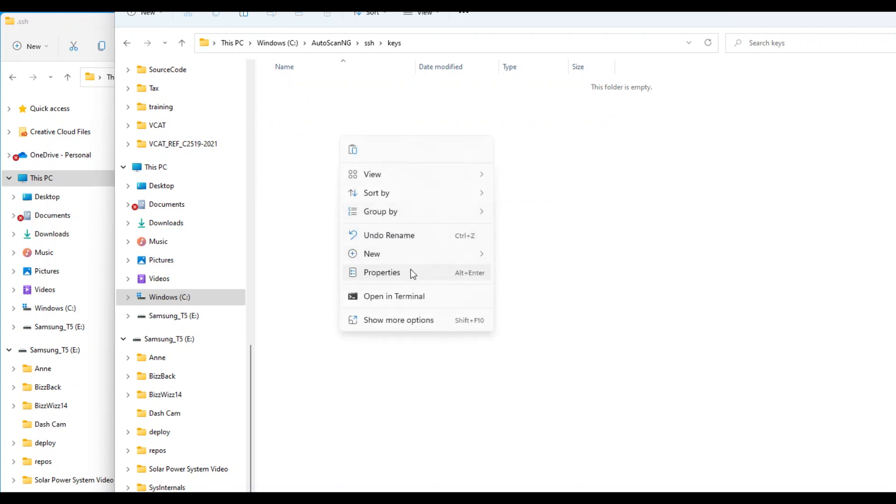
pyautogui.click(353, 150)
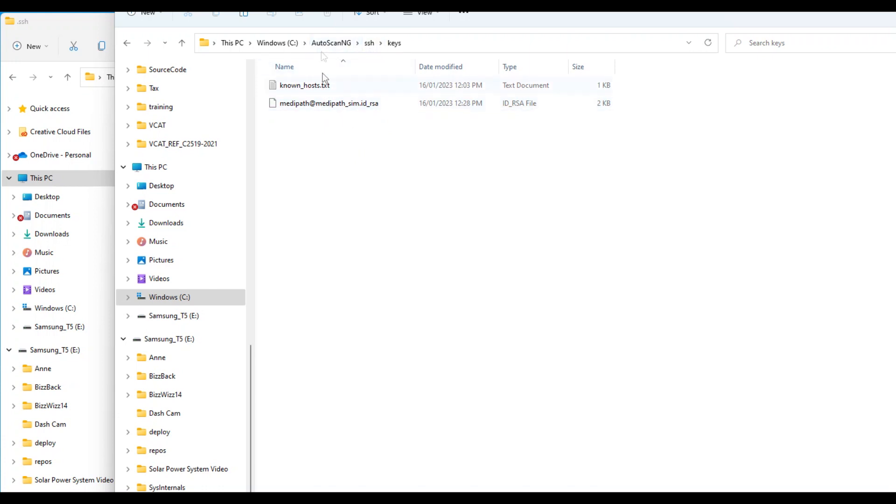
pyautogui.click(333, 46)
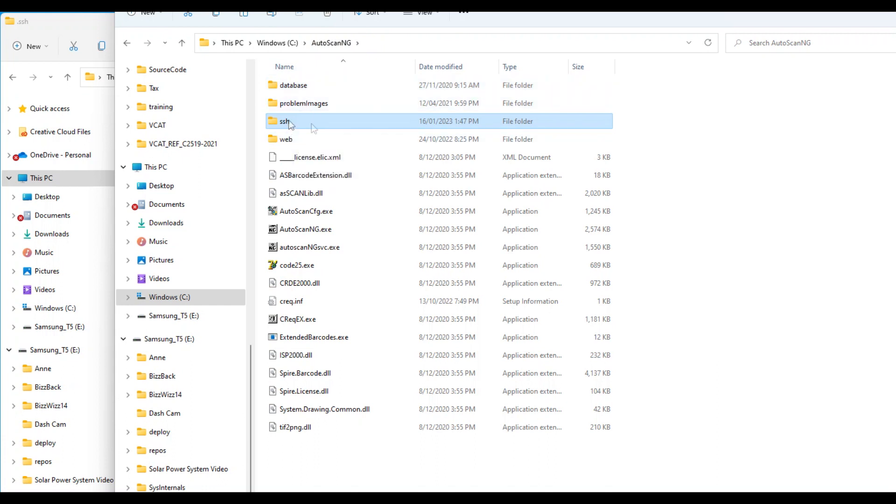
# Open the config folder inside C:\AutoScanNG\ssh
pyautogui.doubleClick(299, 121)
pyautogui.click(286, 105)
pyautogui.doubleClick(290, 86)
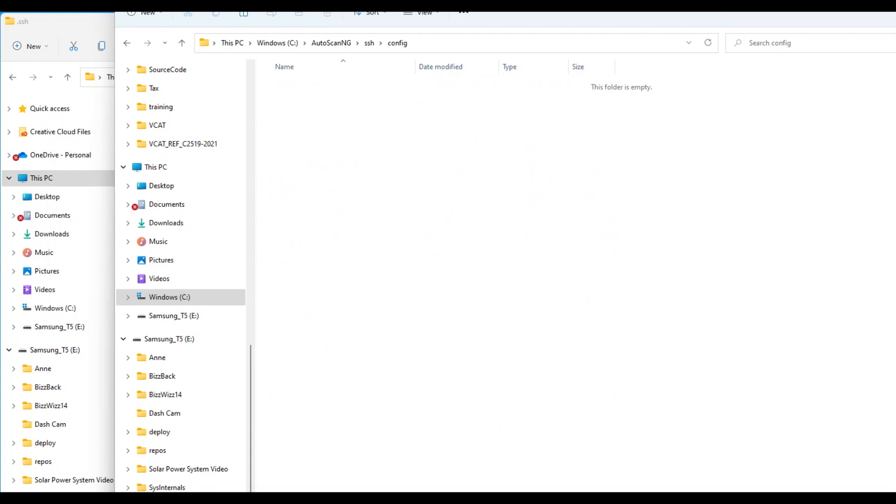
pyautogui.moveTo(661, 502)
pyautogui.click(771, 491)
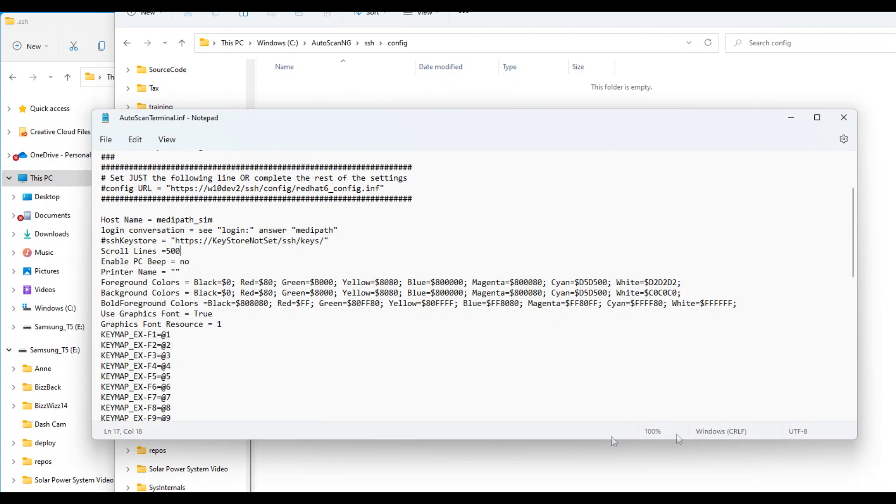
pyautogui.moveTo(251, 120); pyautogui.dragTo(226, 99)
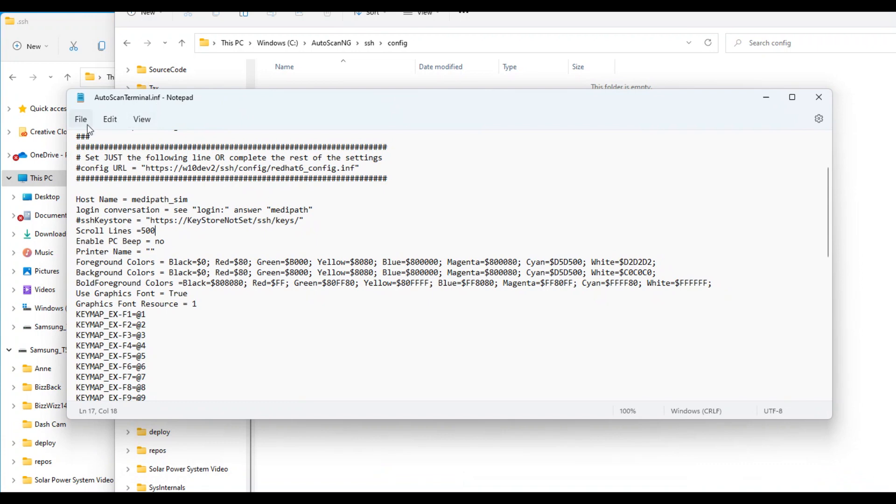
pyautogui.click(819, 97)
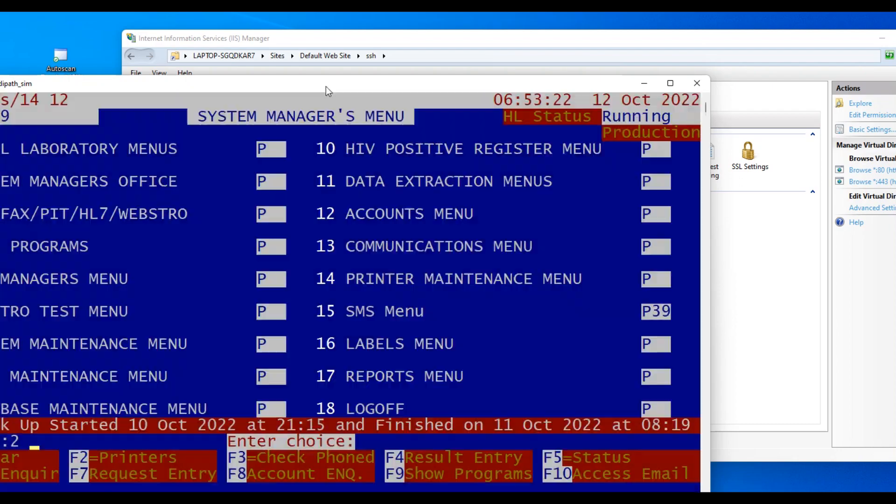
# Open the Autoscan Terminal settings file AutoScanTerminal.inf in Notepad over the medipath_sim terminal window
pyautogui.moveTo(326, 86); pyautogui.dragTo(491, 62)
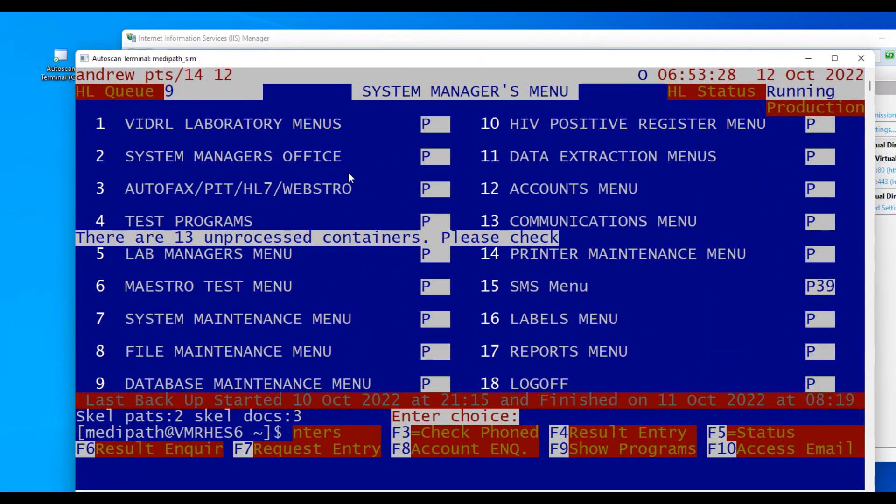
pyautogui.hotkey('alt', 'Tab')
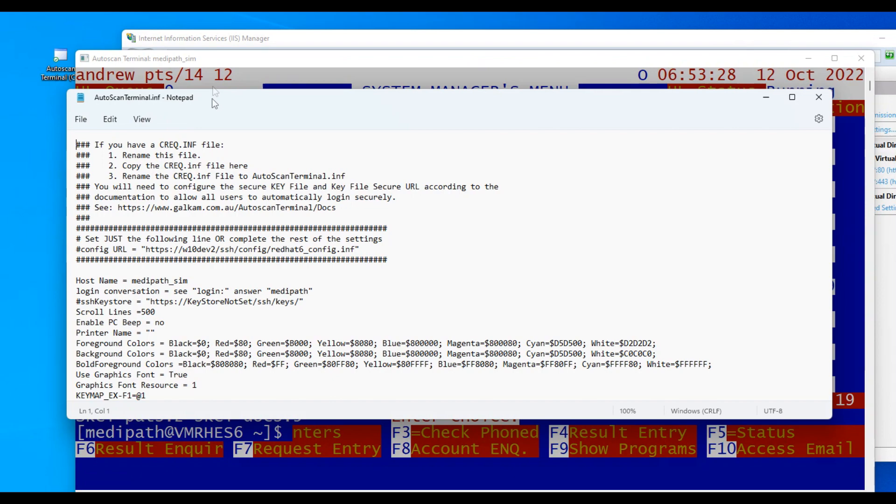
pyautogui.moveTo(213, 101); pyautogui.dragTo(221, 77)
# Start saving a copy of AutoScanTerminal.inf in C:\AutoScanNG\ssh\config
pyautogui.click(89, 96)
pyautogui.click(140, 193)
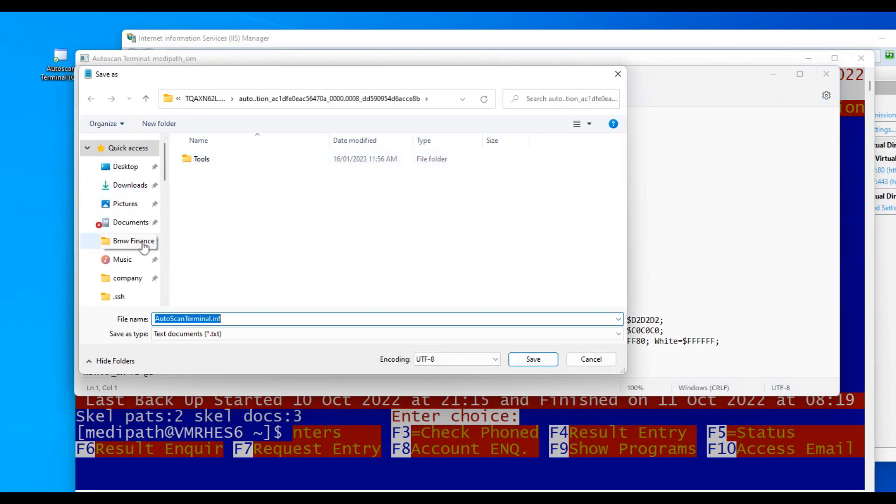
pyautogui.scroll(-2, 164, 176)
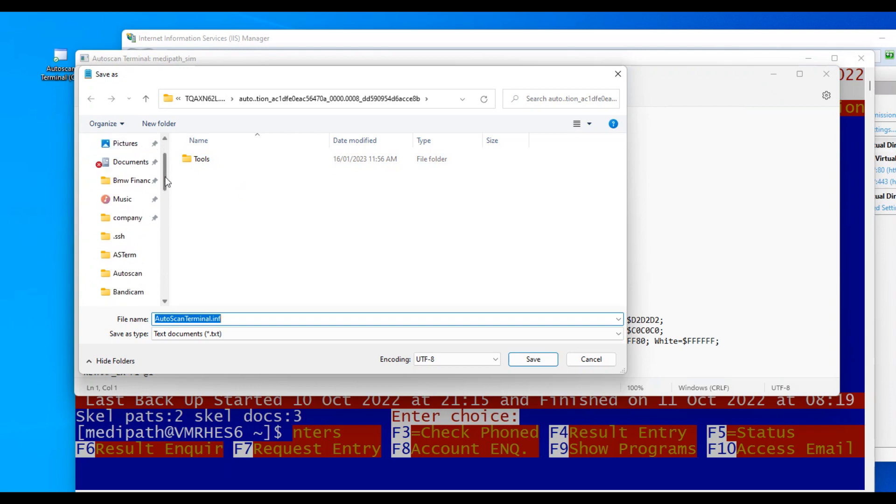
pyautogui.scroll(1, 164, 176)
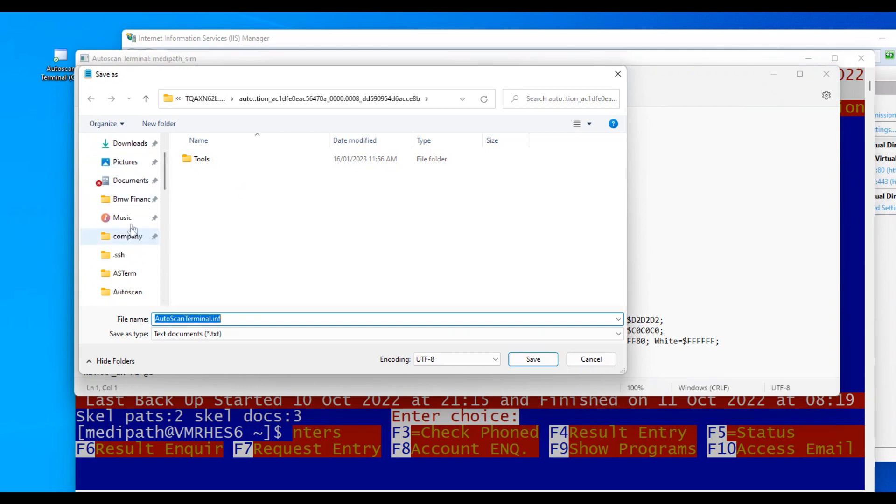
pyautogui.moveTo(164, 181); pyautogui.dragTo(163, 211)
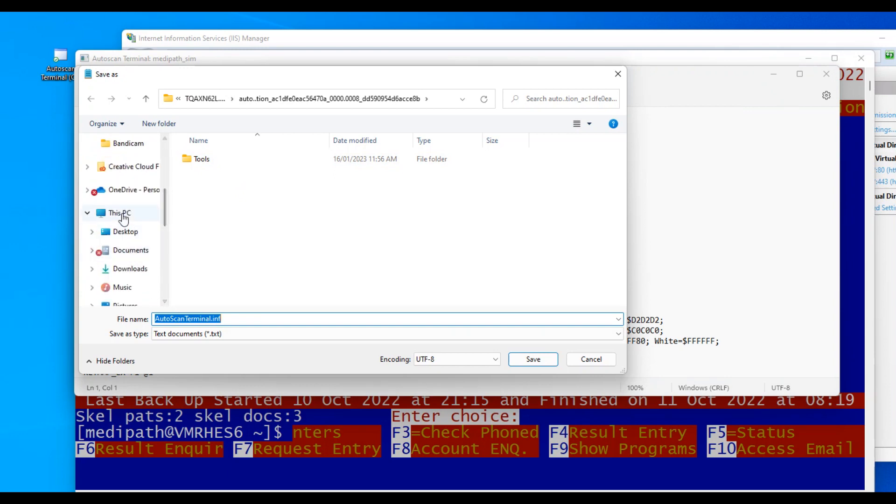
pyautogui.click(122, 213)
pyautogui.doubleClick(270, 280)
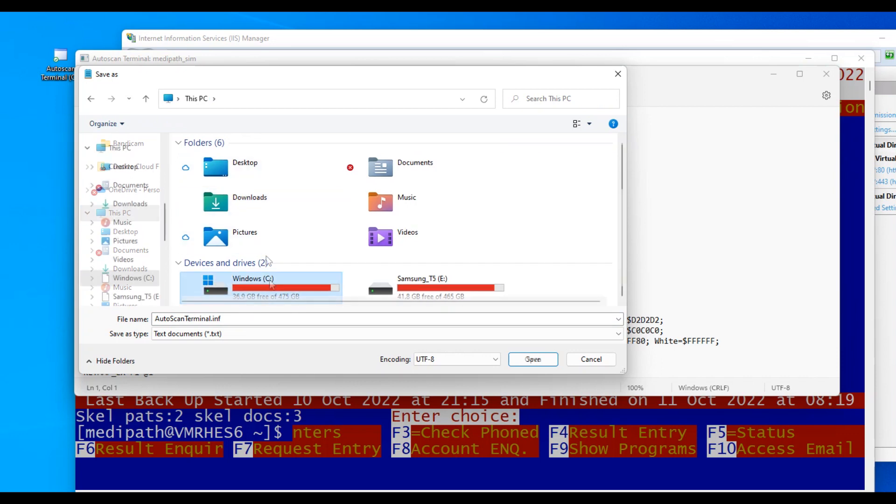
pyautogui.doubleClick(214, 196)
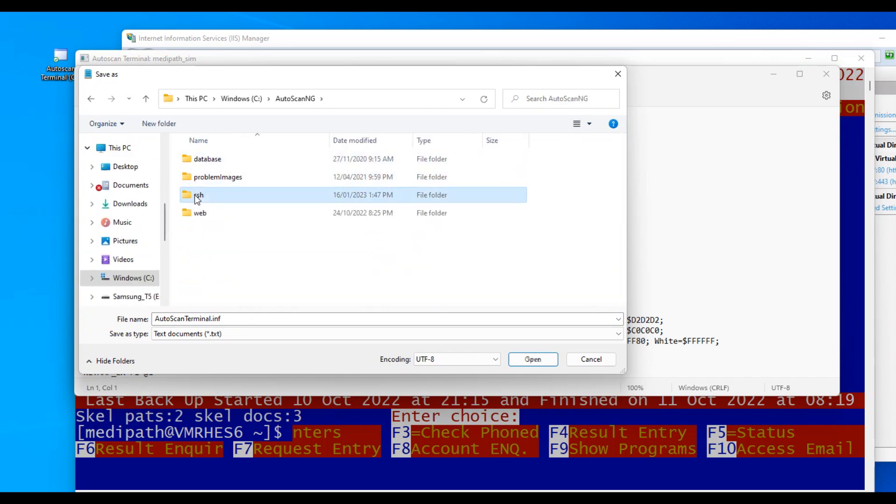
pyautogui.doubleClick(196, 195)
pyautogui.doubleClick(207, 162)
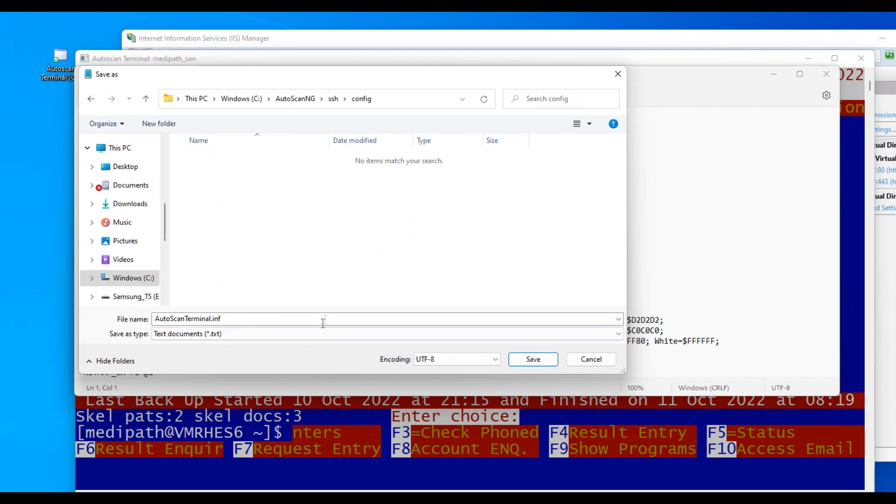
# Name the copy medpath_sim.inf and save it in the config folder
pyautogui.doubleClick(256, 319)
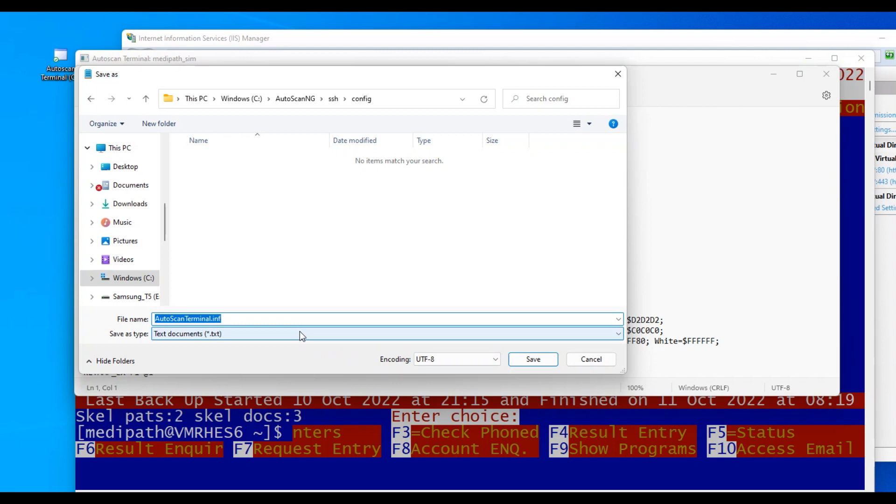
pyautogui.click(206, 320)
pyautogui.moveTo(212, 319); pyautogui.dragTo(151, 314)
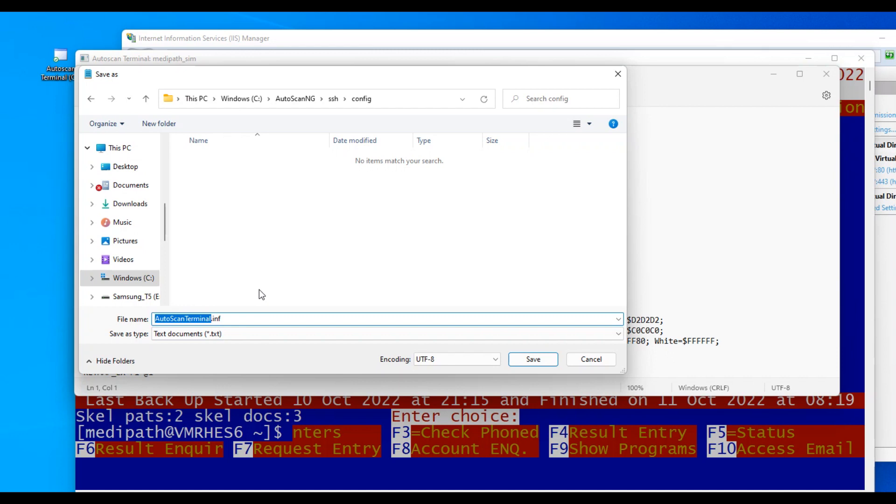
pyautogui.write('me')
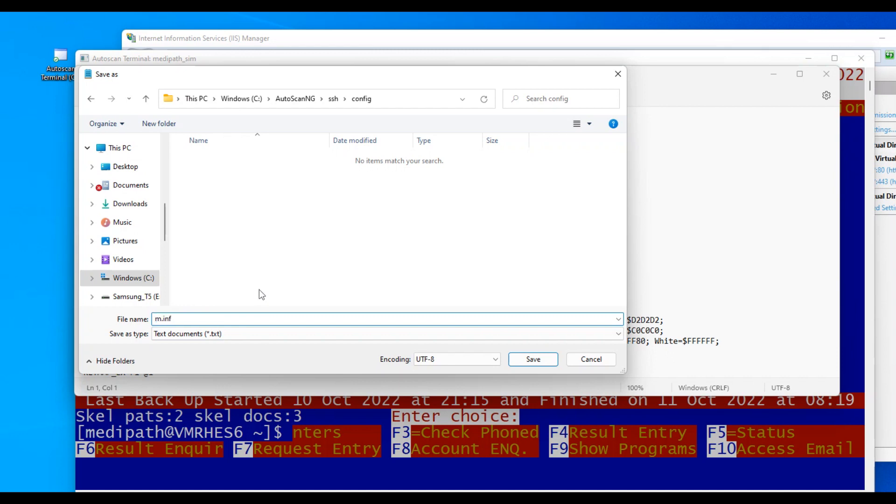
pyautogui.write('d')
pyautogui.write('path_sim')
pyautogui.click(533, 359)
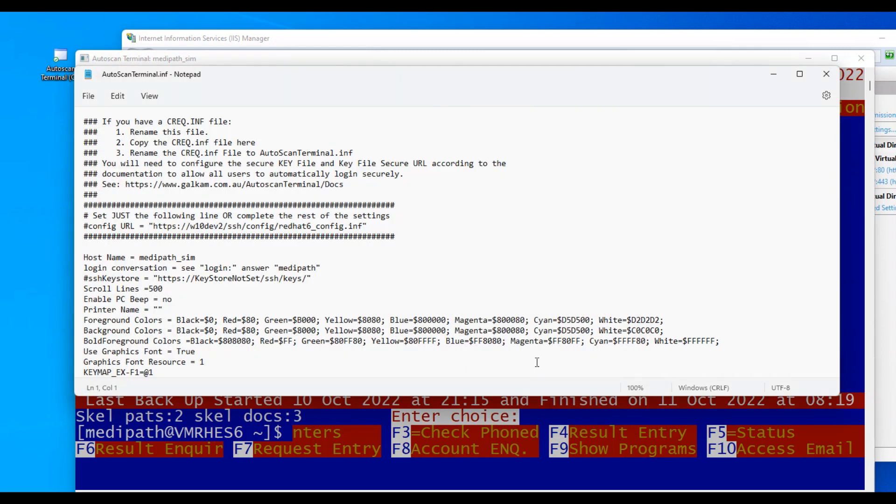
# Review the settings in medpath_sim.inf and close both the file and the Autoscan Terminal window
pyautogui.moveTo(200, 79); pyautogui.dragTo(200, 71)
pyautogui.click(143, 154)
pyautogui.scroll(-11, 226, 273)
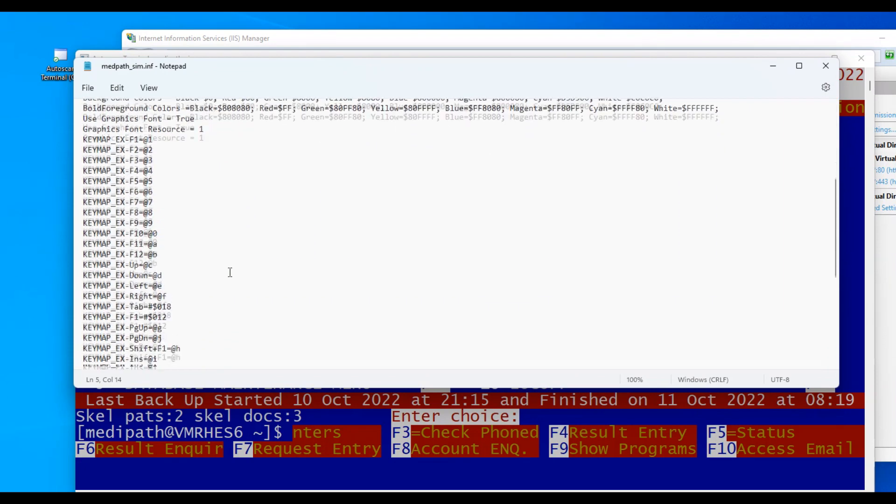
pyautogui.scroll(7, 230, 273)
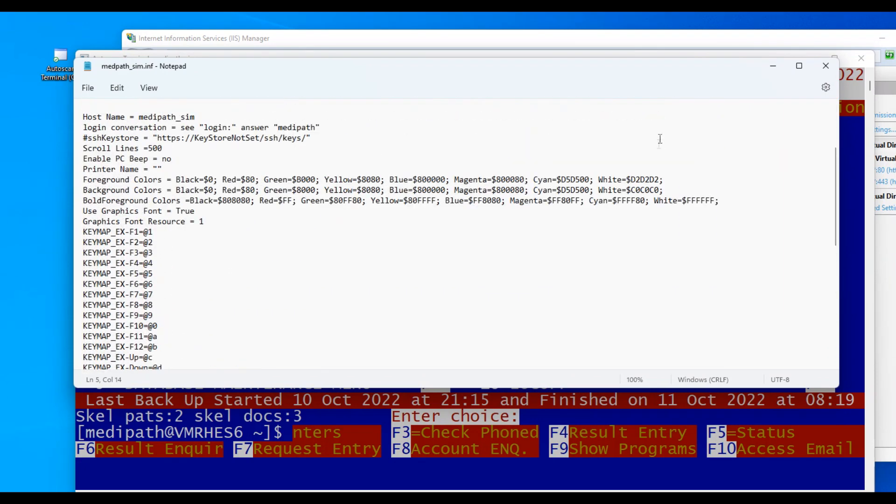
pyautogui.click(827, 67)
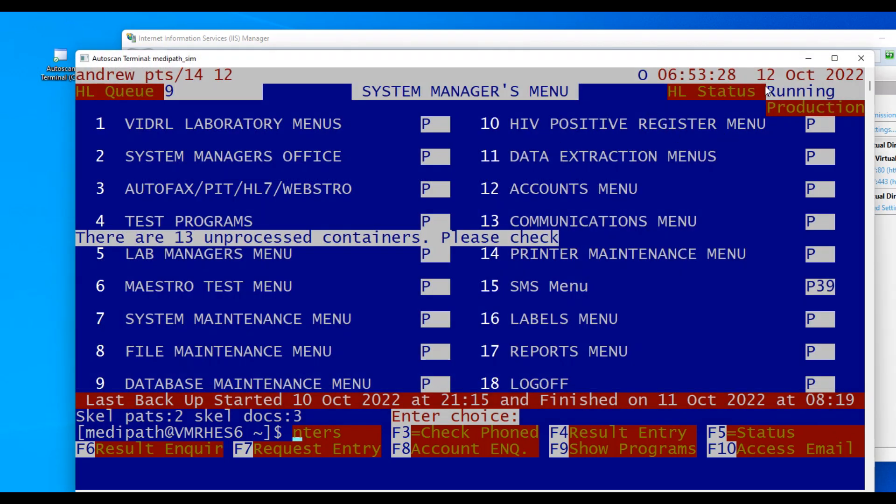
pyautogui.click(862, 58)
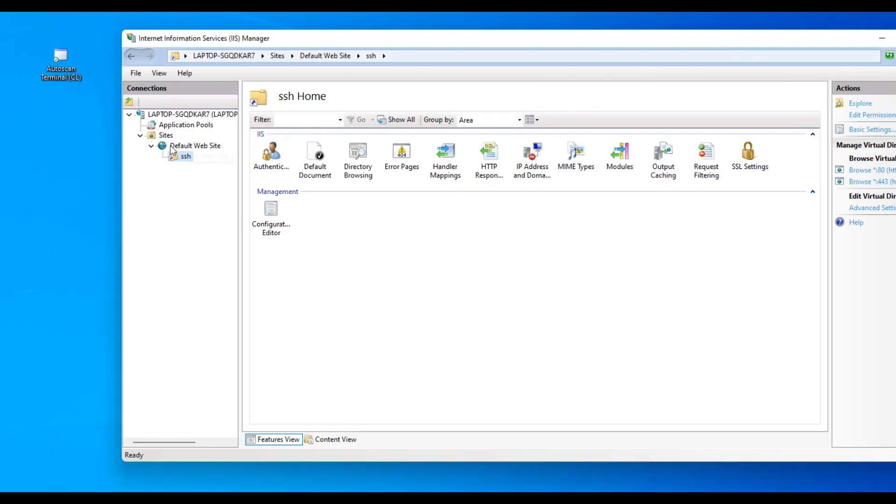
# Check in IIS Manager which files the config and keys folders of the ssh virtual directory contain
pyautogui.click(341, 443)
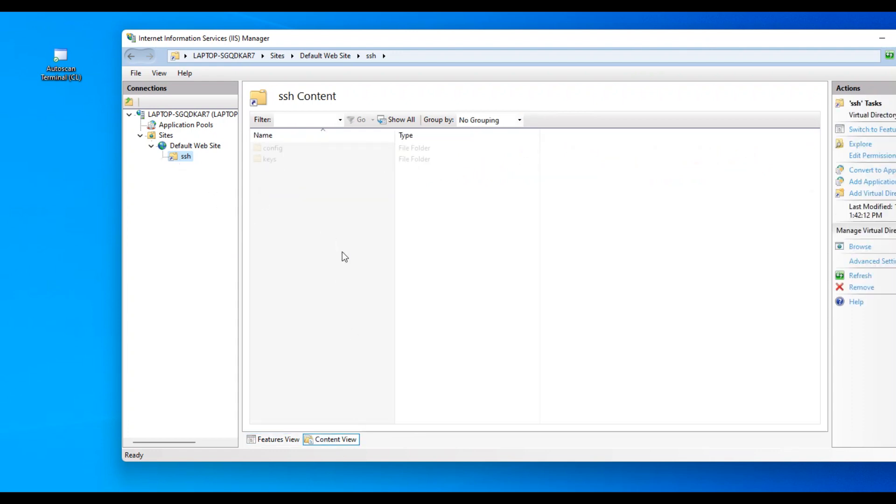
pyautogui.doubleClick(272, 148)
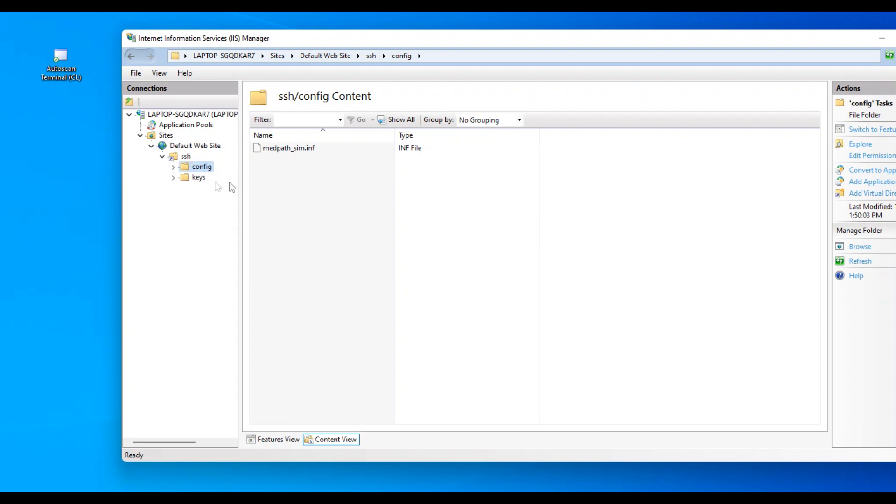
pyautogui.click(201, 178)
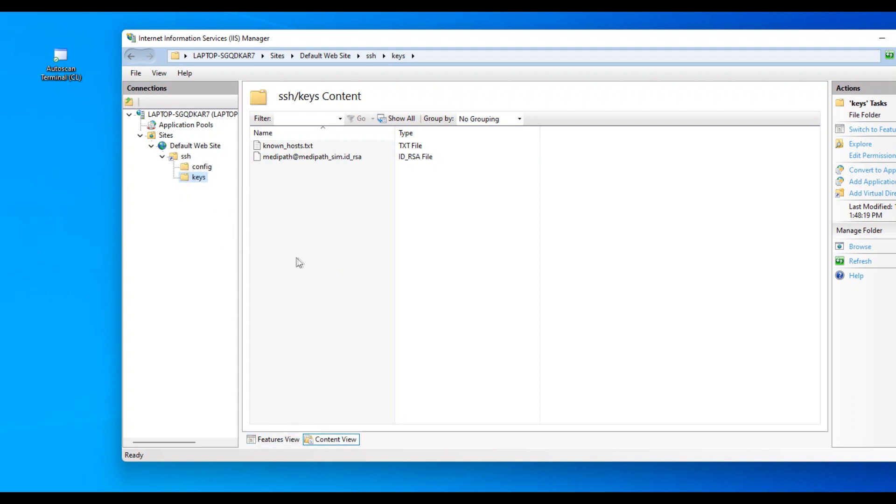
pyautogui.click(203, 167)
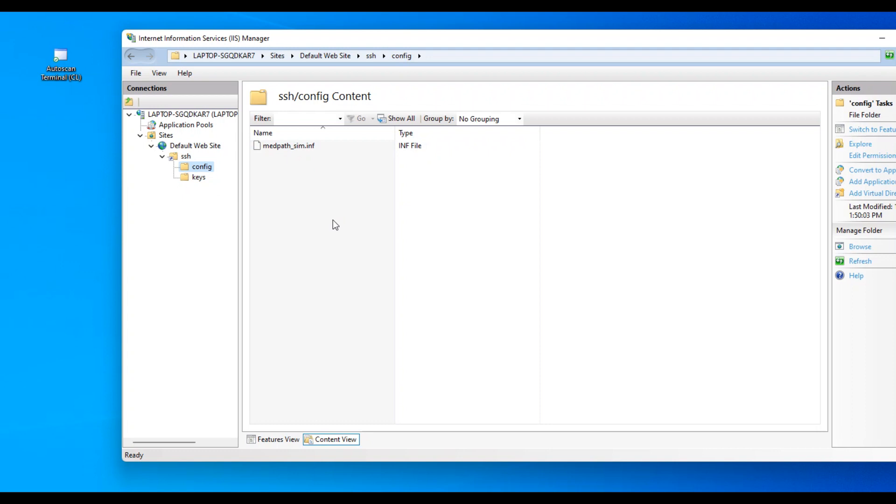
pyautogui.click(186, 156)
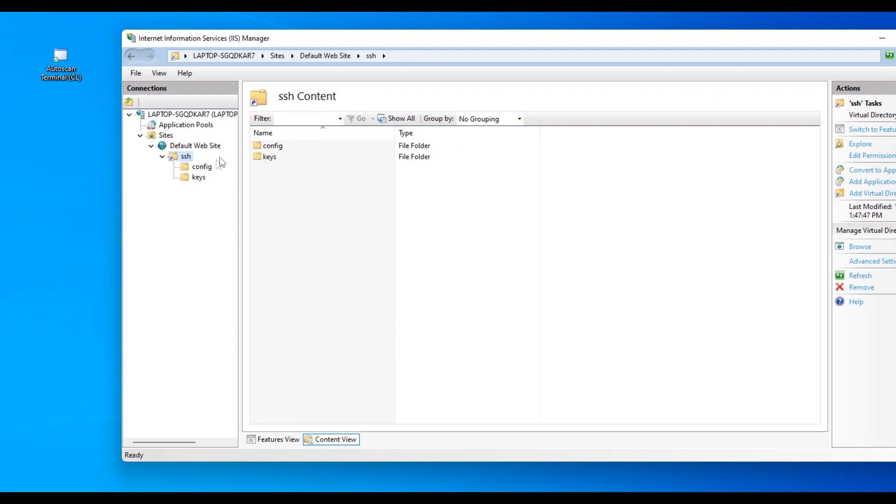
pyautogui.click(195, 146)
pyautogui.click(186, 157)
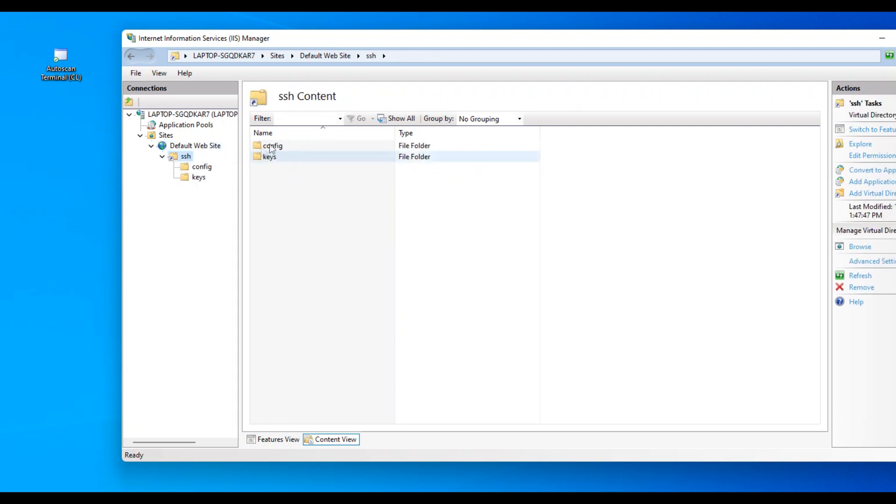
# Allow the .txt file name extension in the ssh virtual directory's Request Filtering
pyautogui.click(274, 439)
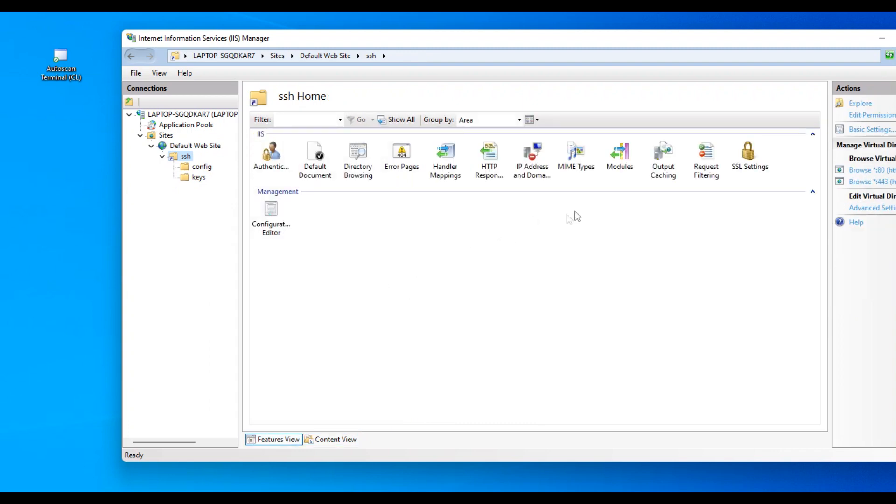
pyautogui.doubleClick(701, 161)
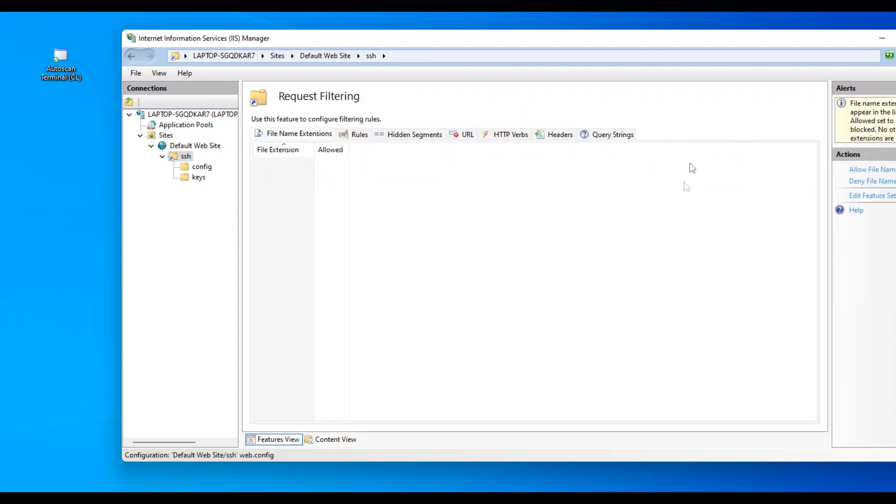
pyautogui.rightClick(288, 178)
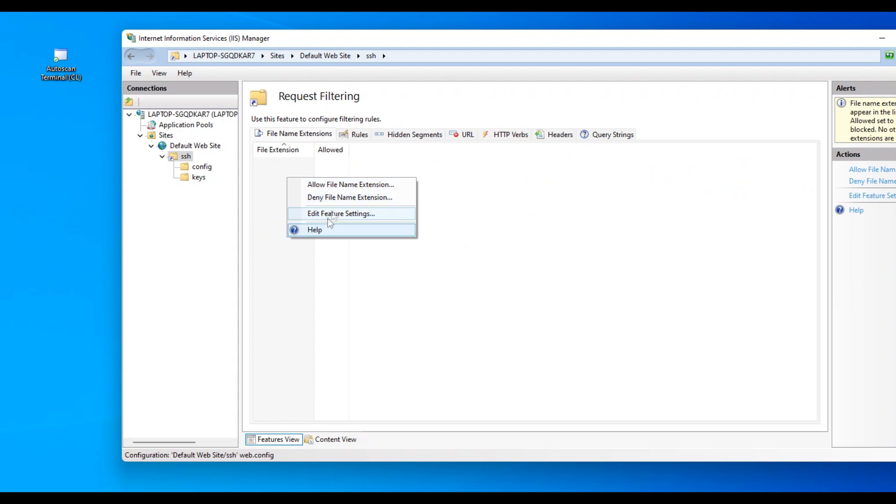
pyautogui.click(350, 185)
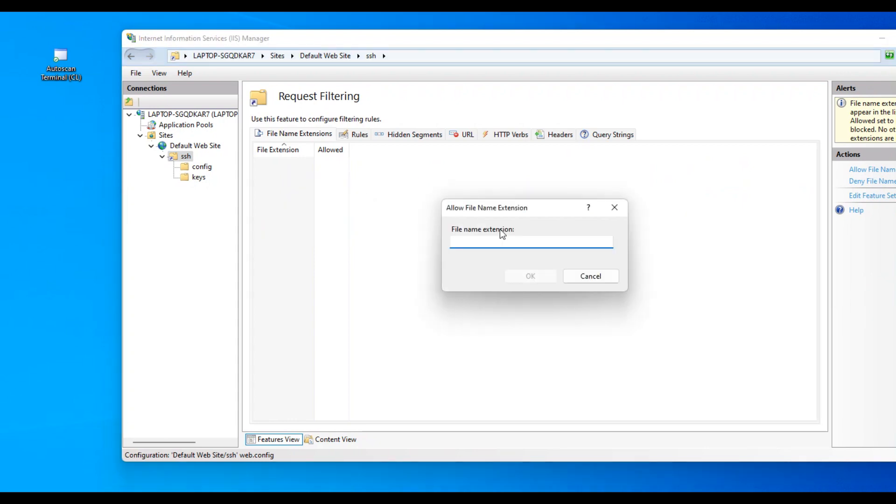
pyautogui.write('.txt')
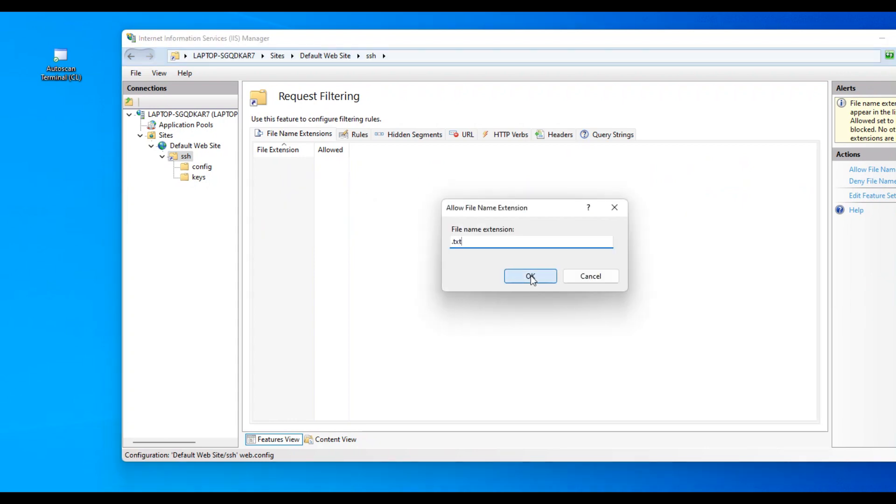
pyautogui.click(530, 279)
# Allow the .id_rsa file name extension in the ssh virtual directory's Request Filtering
pyautogui.rightClick(282, 197)
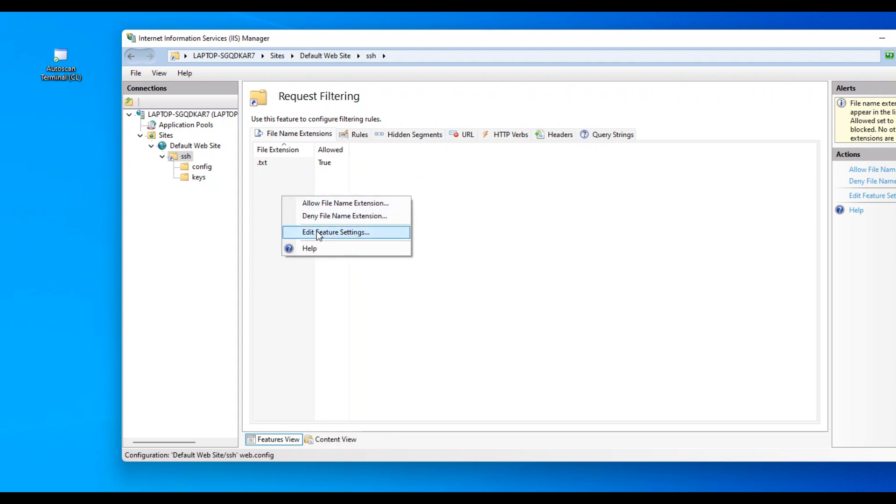
pyautogui.click(340, 205)
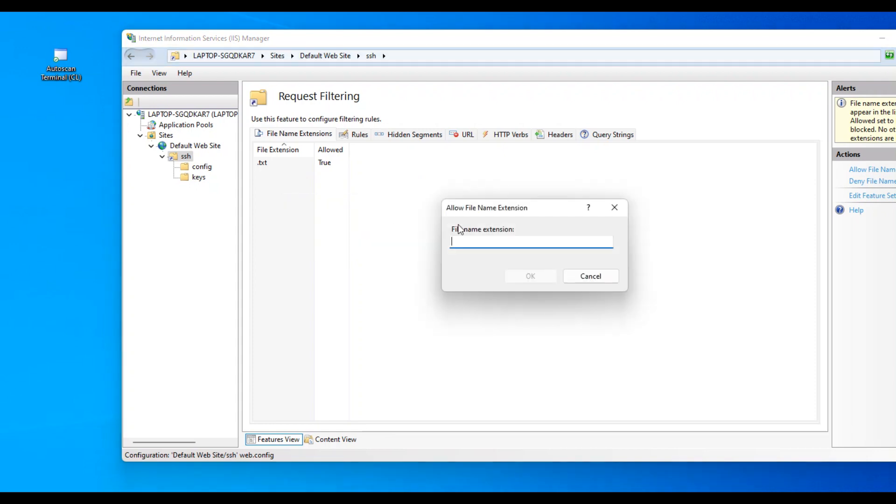
pyautogui.write('.id_rsa')
pyautogui.click(507, 276)
# Allow the .inf file name extension in the ssh virtual directory's Request Filtering
pyautogui.rightClick(282, 206)
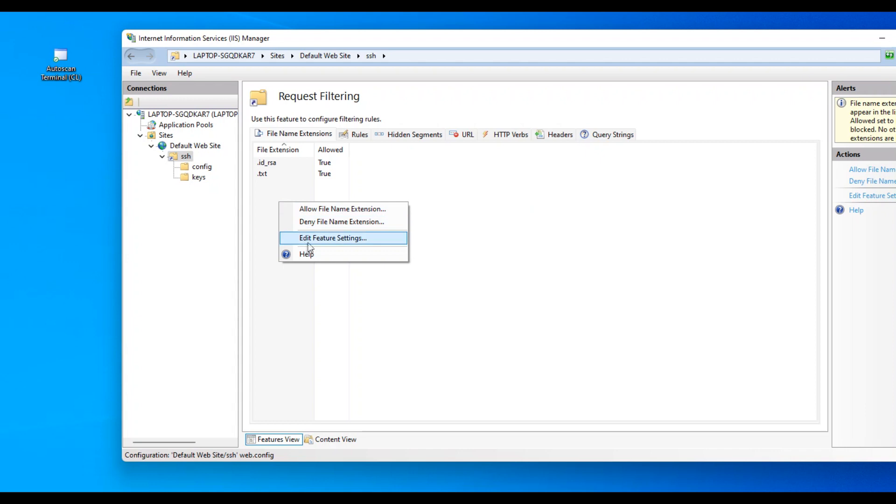
pyautogui.click(338, 210)
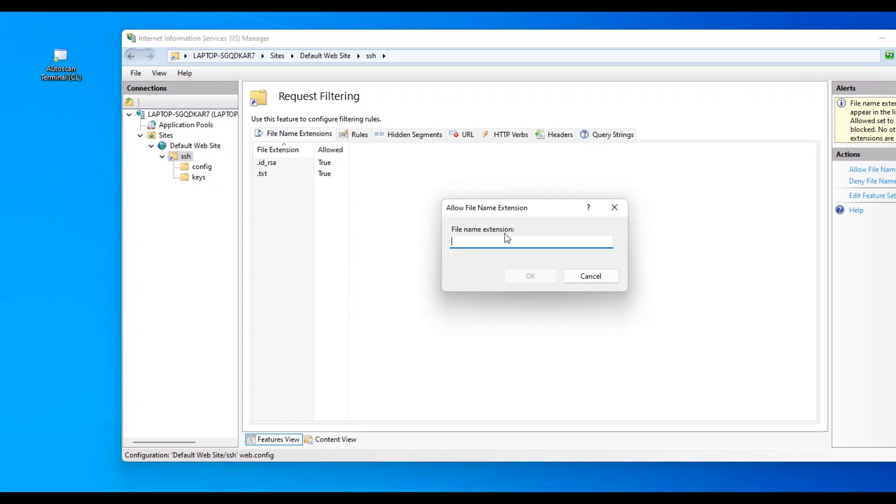
pyautogui.write('.in')
pyautogui.click(529, 280)
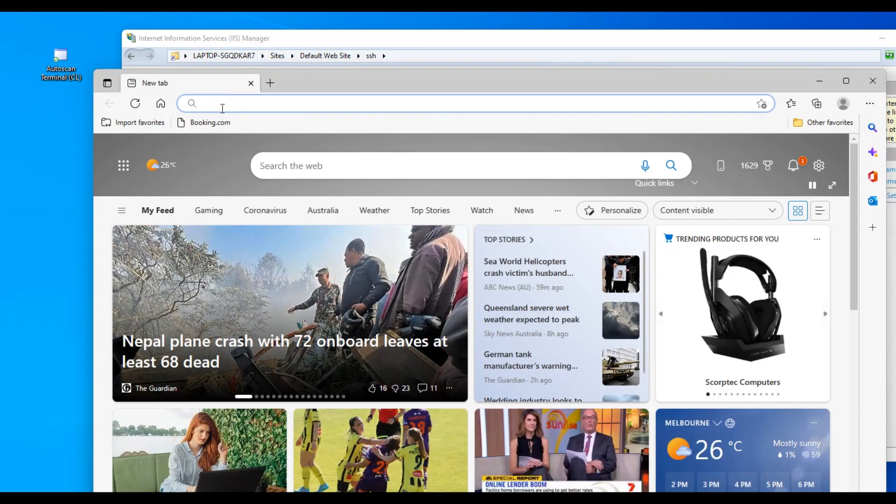
pyautogui.click(226, 103)
pyautogui.write('https://')
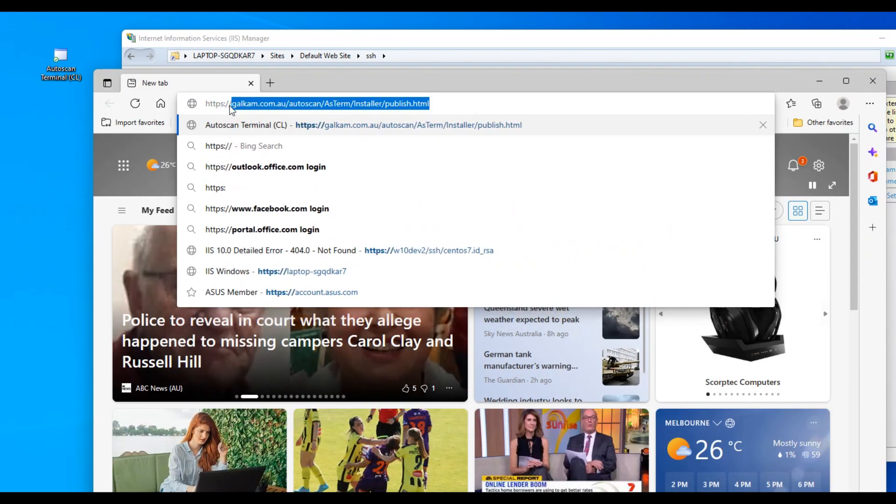
pyautogui.write('lap')
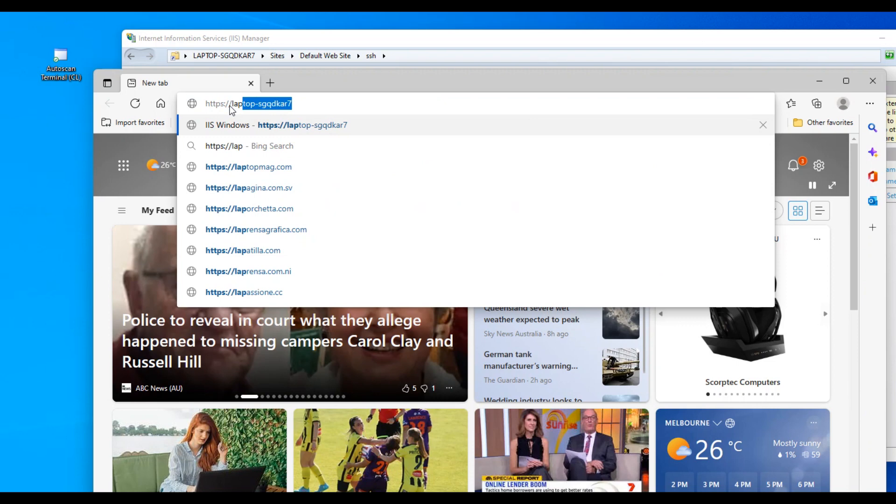
pyautogui.press('End')
pyautogui.write('/ssh')
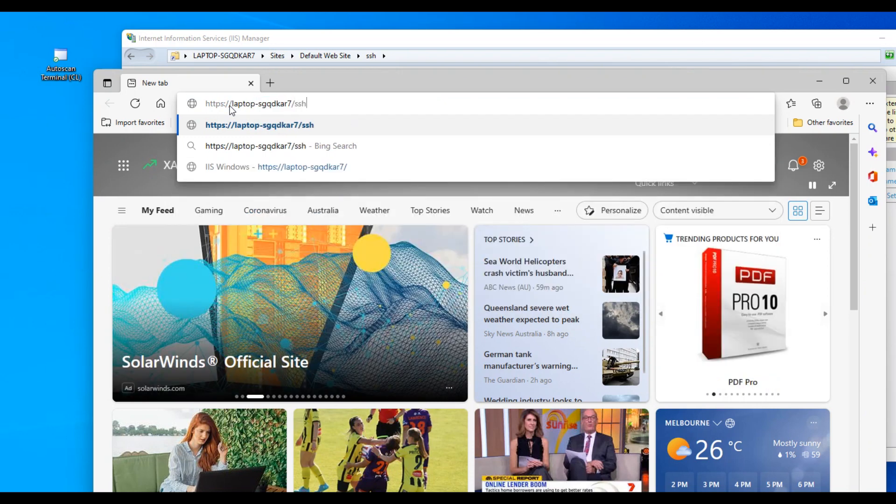
pyautogui.write('/keys')
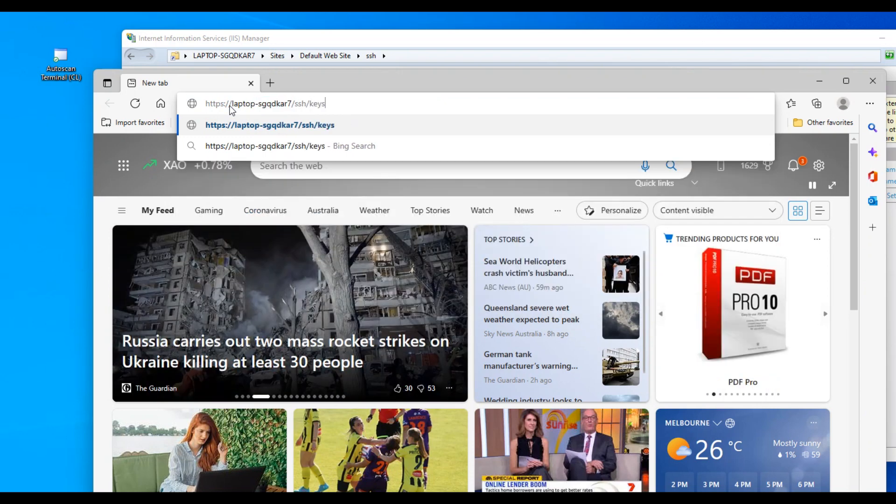
# Move the browser aside and look up the file names in the ssh/keys folder in IIS Manager
pyautogui.moveTo(335, 80); pyautogui.dragTo(492, 196)
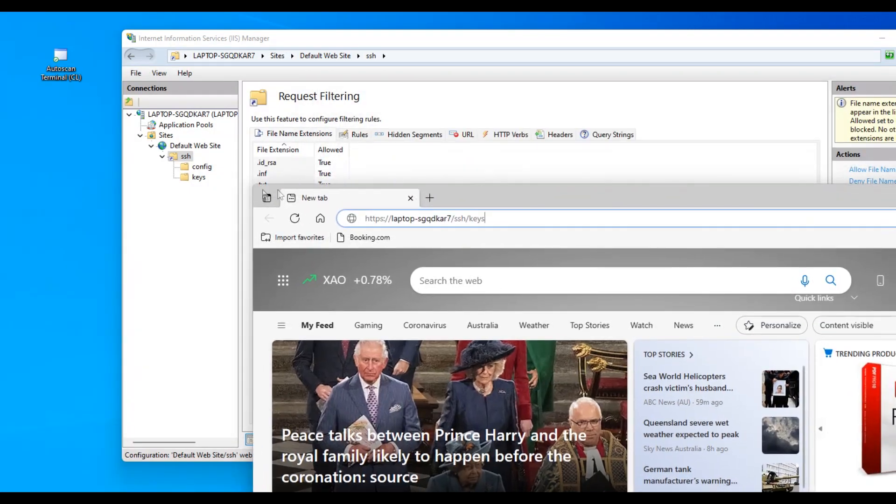
pyautogui.click(199, 177)
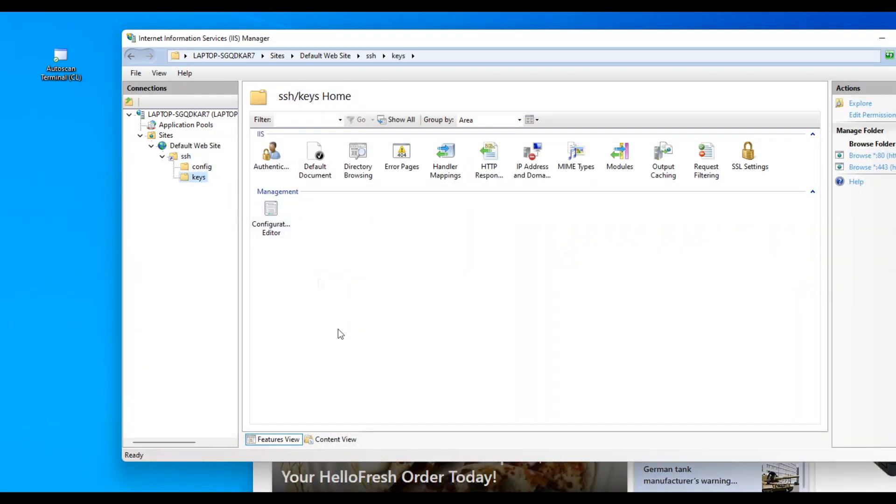
pyautogui.click(331, 439)
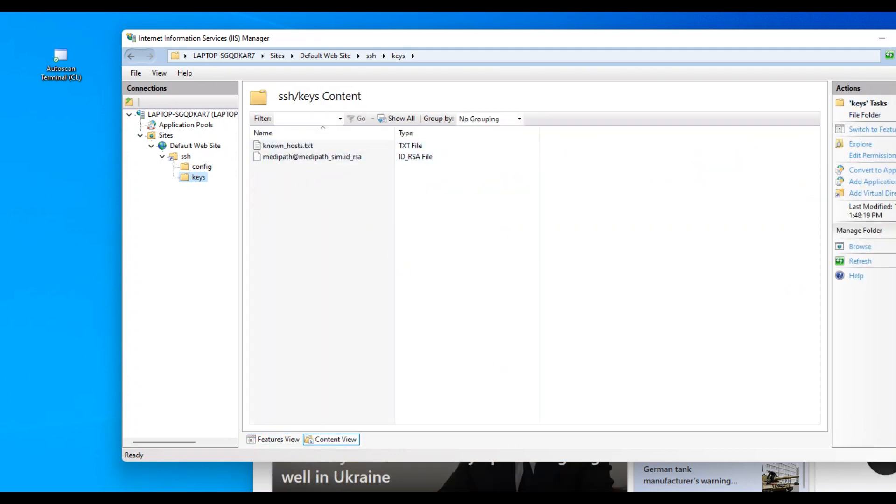
pyautogui.click(860, 247)
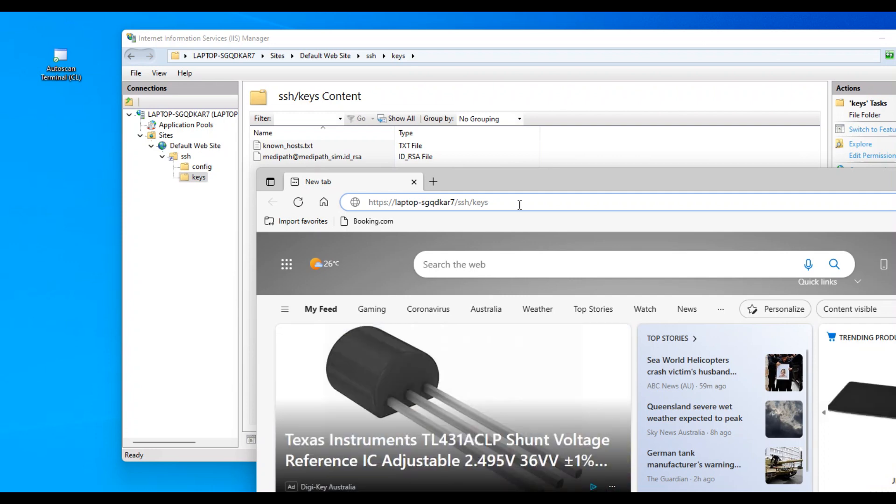
# Extend the browser address with /known_hosts.txt, load it, and move the window to uncover the IIS Manager site tree
pyautogui.write('/known_hos')
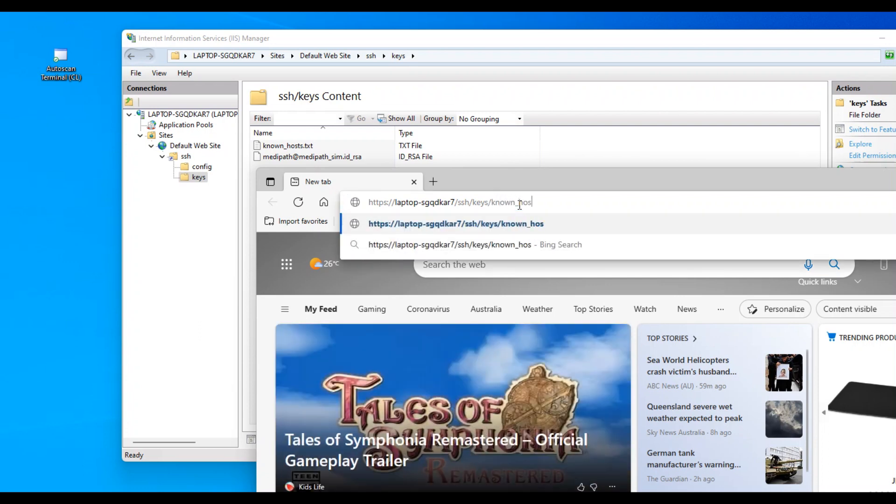
pyautogui.write('ts.txt')
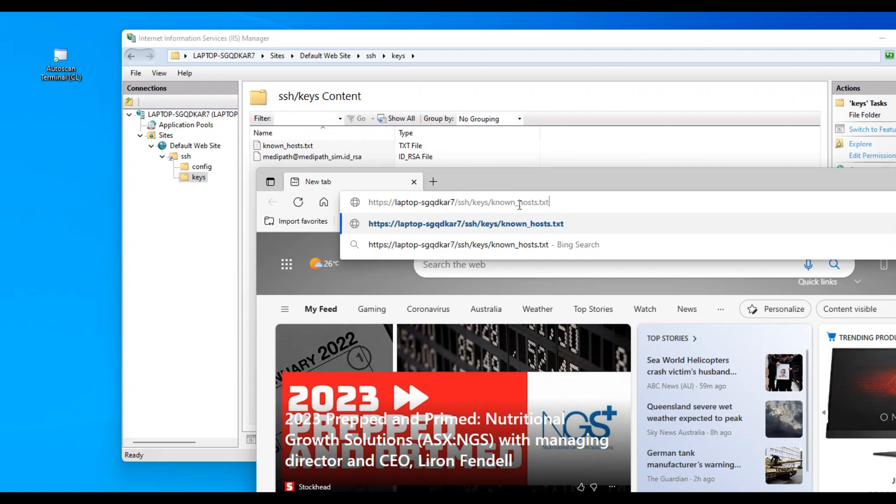
pyautogui.press('Return')
pyautogui.moveTo(552, 189); pyautogui.dragTo(546, 65)
pyautogui.moveTo(488, 59); pyautogui.dragTo(580, 69)
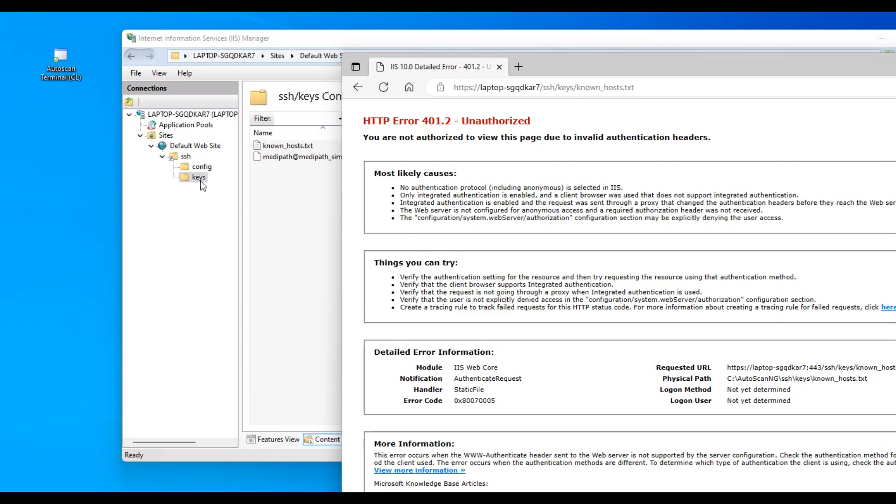
# Enable Anonymous Authentication for the ssh virtual directory in IIS Manager
pyautogui.click(163, 136)
pyautogui.click(193, 149)
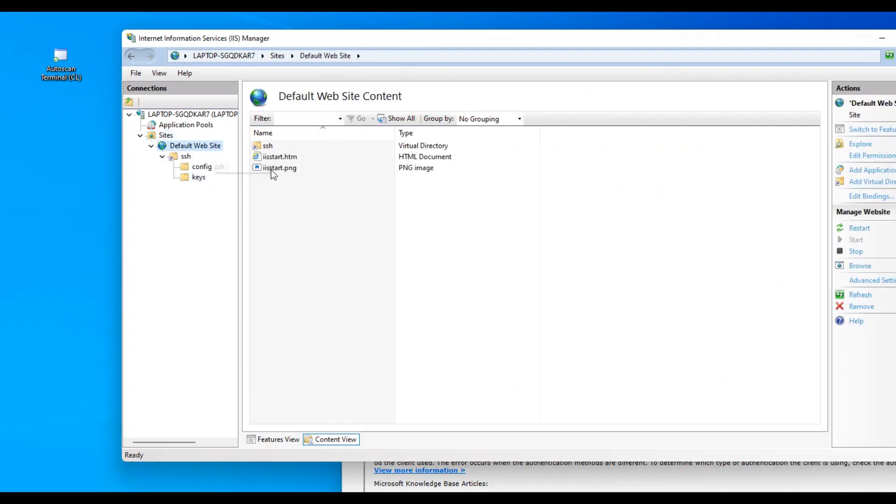
pyautogui.click(185, 156)
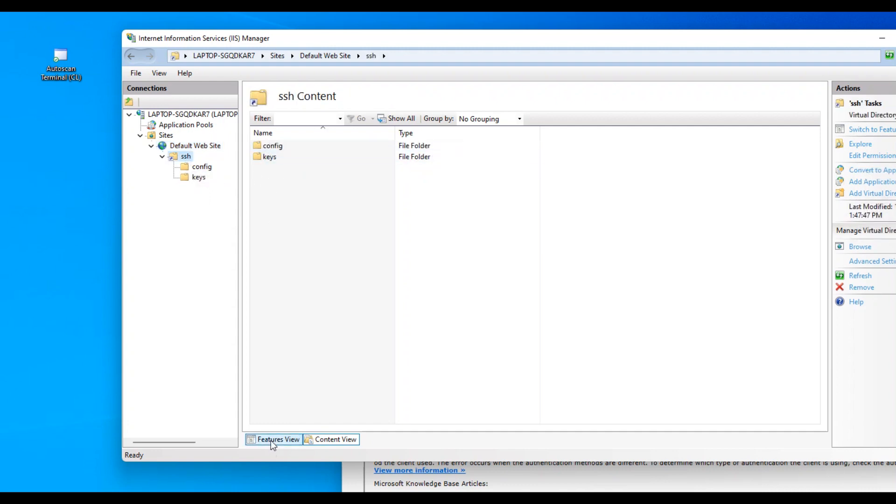
pyautogui.click(272, 441)
pyautogui.doubleClick(270, 155)
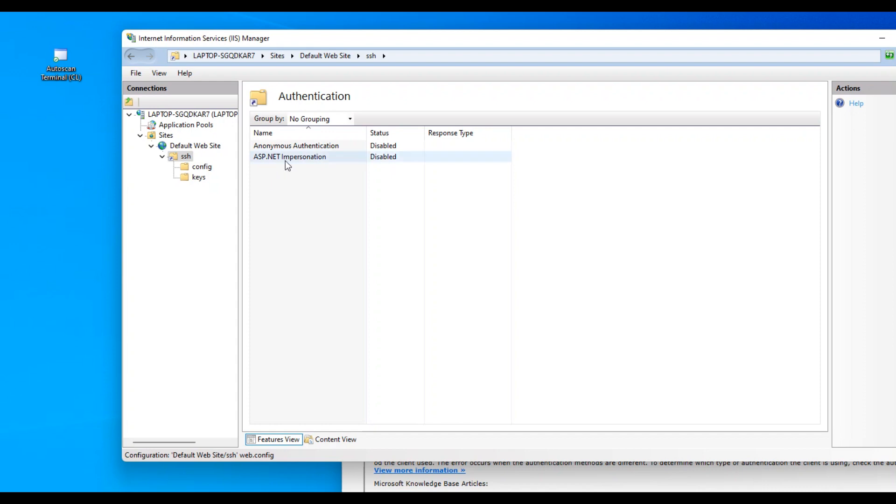
pyautogui.click(304, 149)
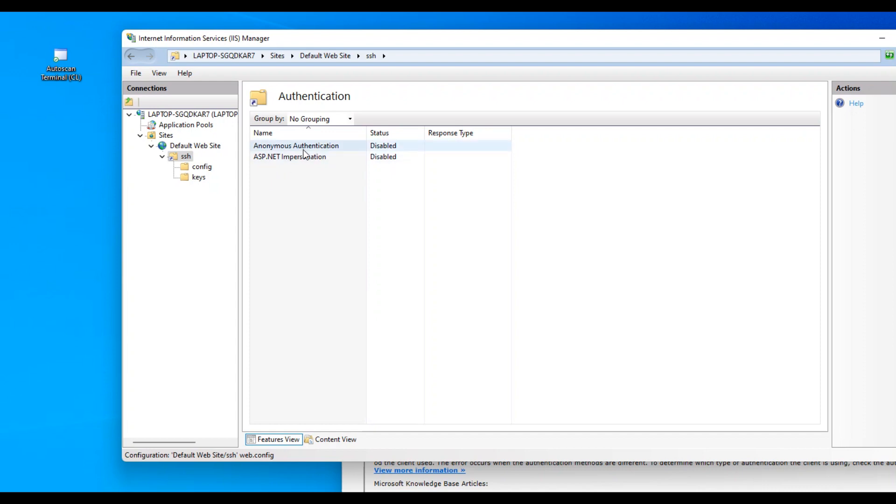
pyautogui.rightClick(304, 151)
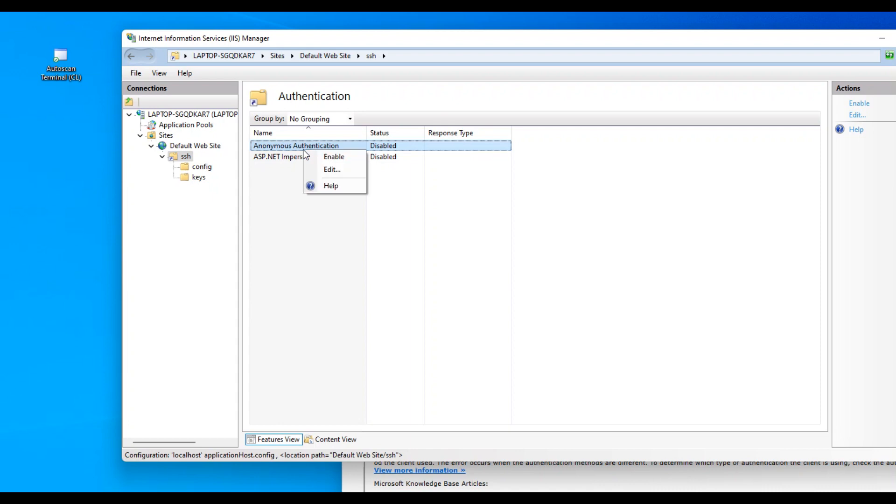
pyautogui.click(332, 154)
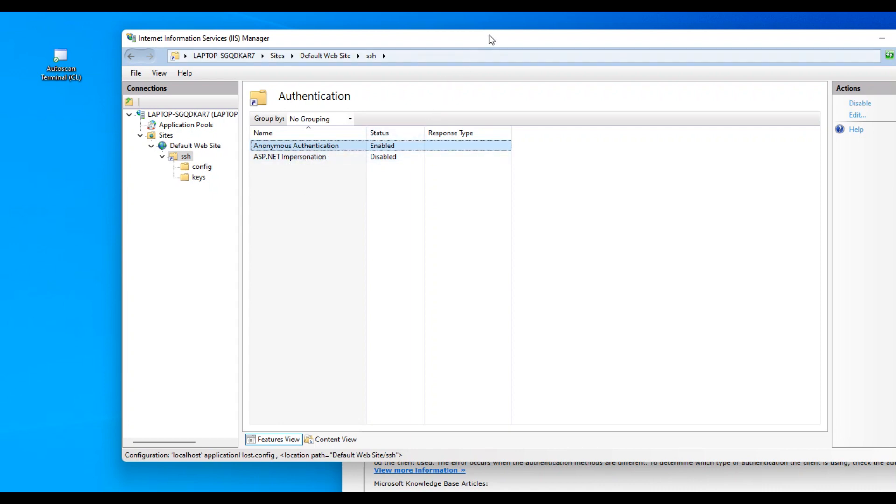
# Return to the browser, reload the known_hosts.txt page and examine the file's text
pyautogui.moveTo(489, 37); pyautogui.dragTo(418, 40)
pyautogui.click(881, 88)
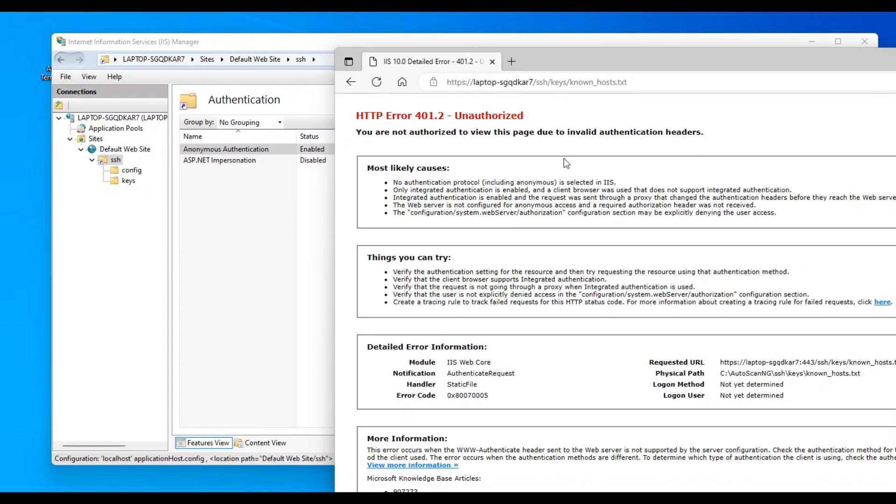
pyautogui.moveTo(538, 57); pyautogui.dragTo(531, 48)
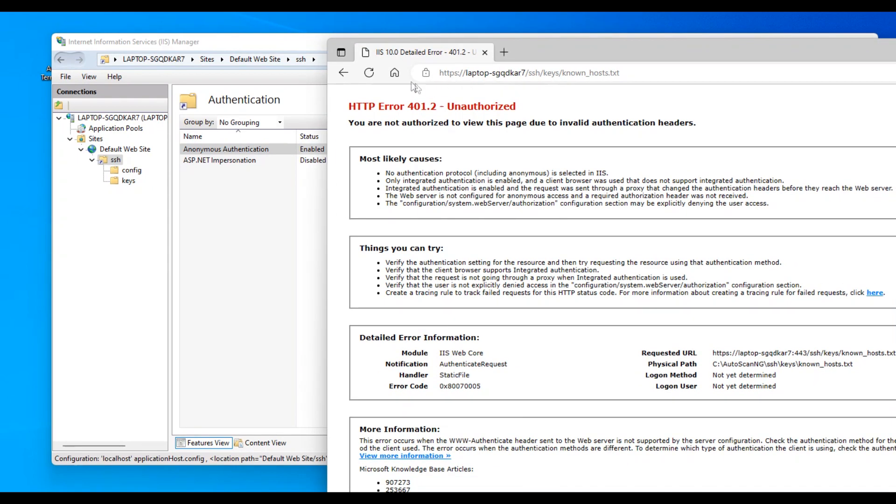
pyautogui.click(369, 73)
pyautogui.moveTo(335, 95); pyautogui.dragTo(574, 106)
pyautogui.moveTo(617, 50); pyautogui.dragTo(579, 53)
# Look up the private key's file name in the ssh/keys folder in IIS Manager and return to the browser
pyautogui.click(583, 75)
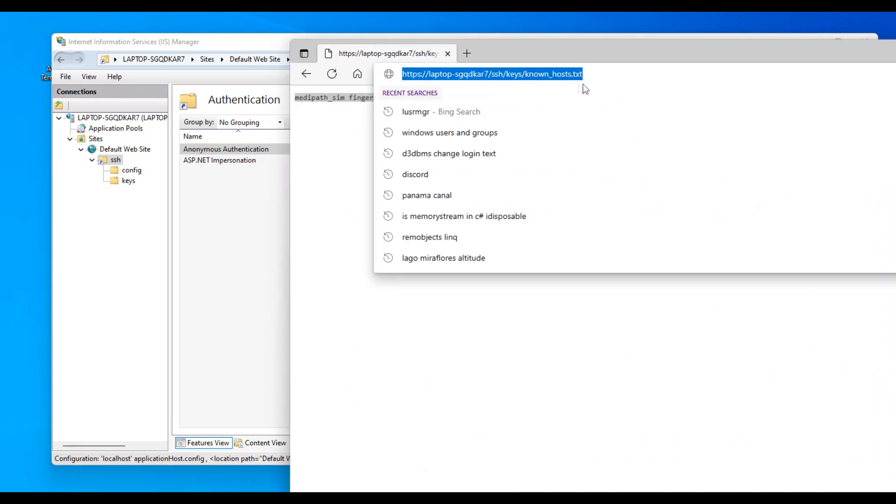
pyautogui.click(551, 78)
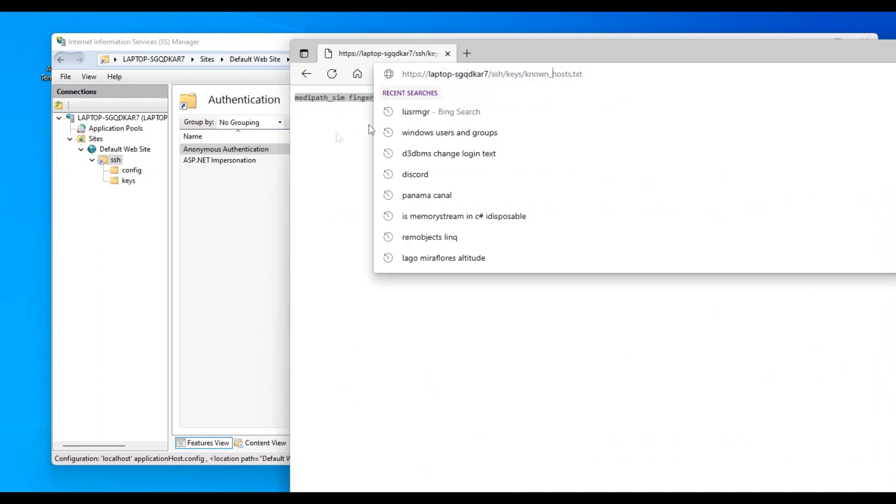
pyautogui.click(133, 183)
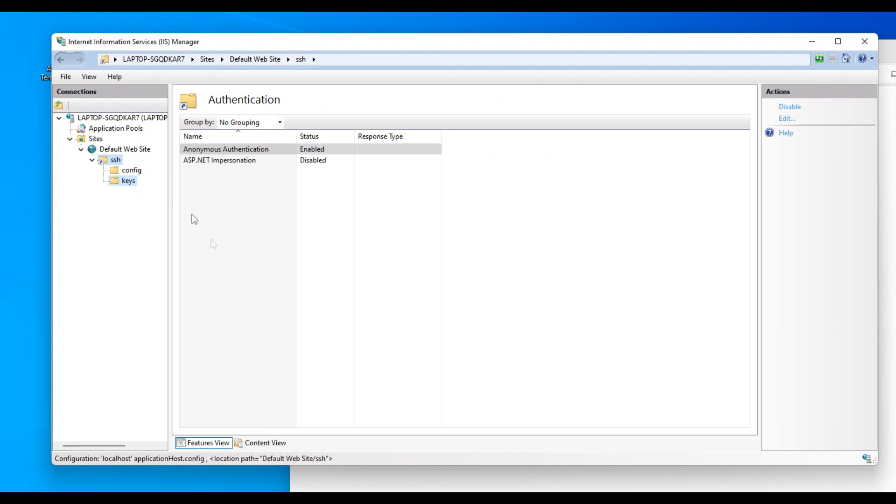
pyautogui.click(270, 444)
pyautogui.click(285, 161)
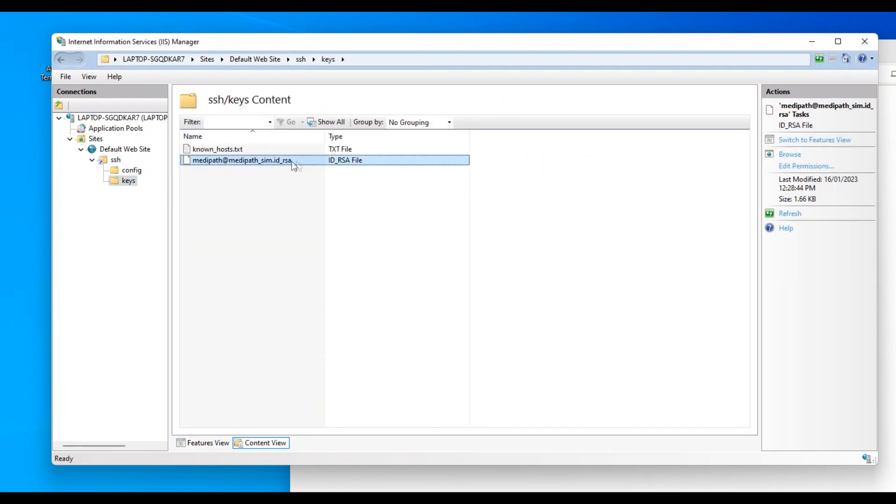
pyautogui.click(892, 164)
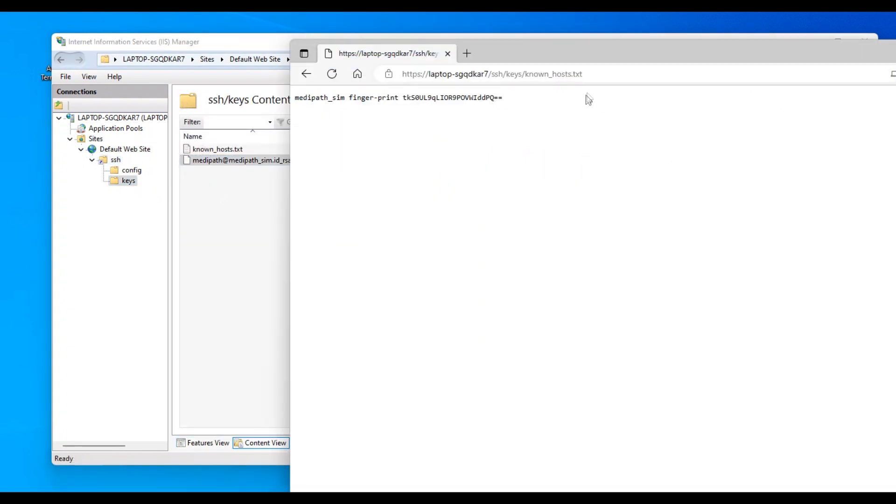
pyautogui.click(643, 79)
pyautogui.click(645, 79)
pyautogui.press('BackSpace')
pyautogui.press('BackSpace')
pyautogui.press('BackSpace')
pyautogui.press('BackSpace')
pyautogui.press('BackSpace')
pyautogui.press('BackSpace')
pyautogui.press('BackSpace')
pyautogui.press('BackSpace')
pyautogui.press('BackSpace')
pyautogui.press('BackSpace')
pyautogui.press('BackSpace')
pyautogui.press('BackSpace')
pyautogui.press('BackSpace')
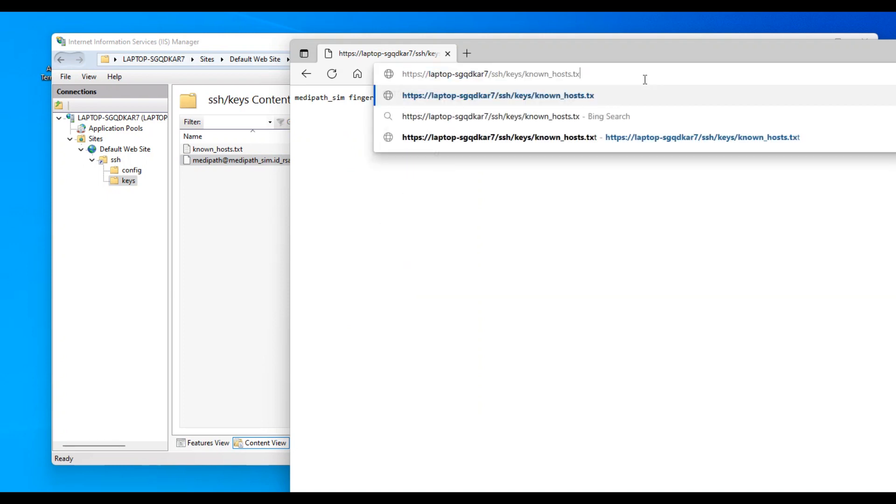
pyautogui.press('BackSpace')
pyautogui.press('BackSpace')
pyautogui.write('me')
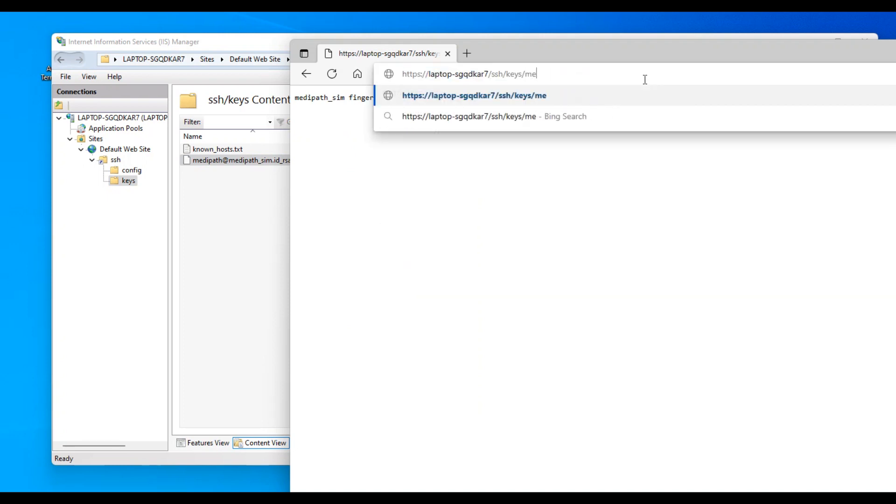
pyautogui.write('dipath@medipath')
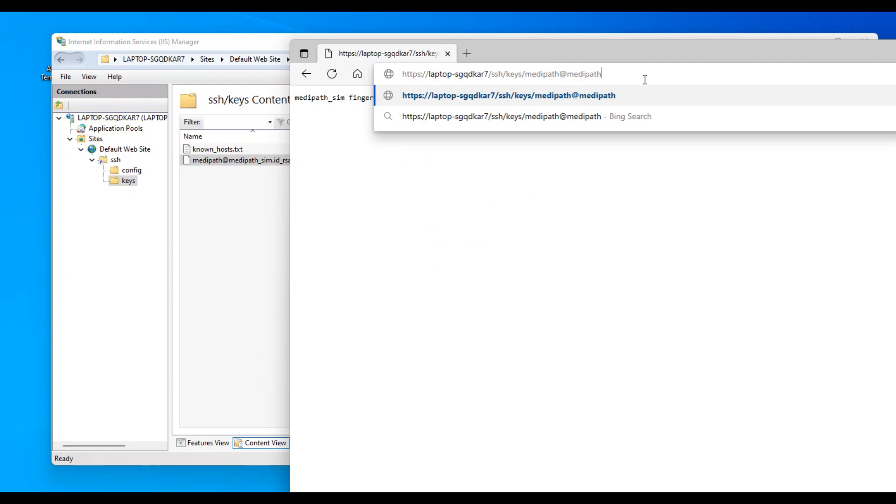
pyautogui.write('_sim.id_rsa')
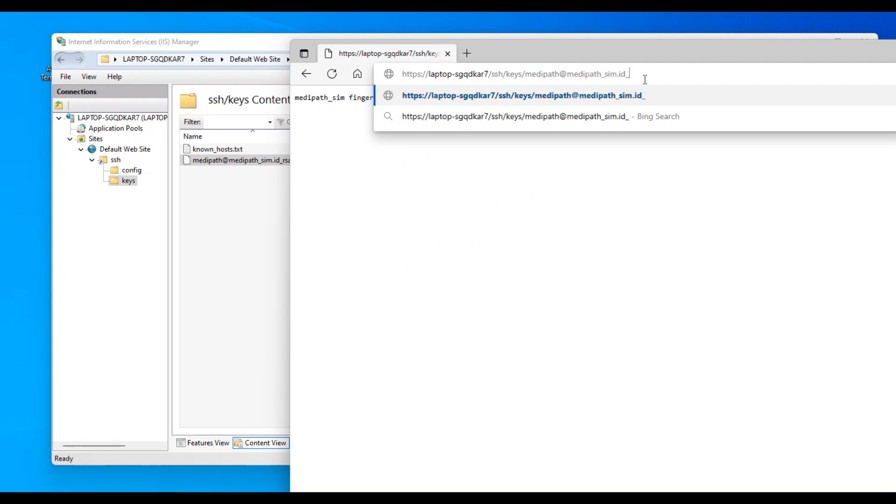
pyautogui.press('Return')
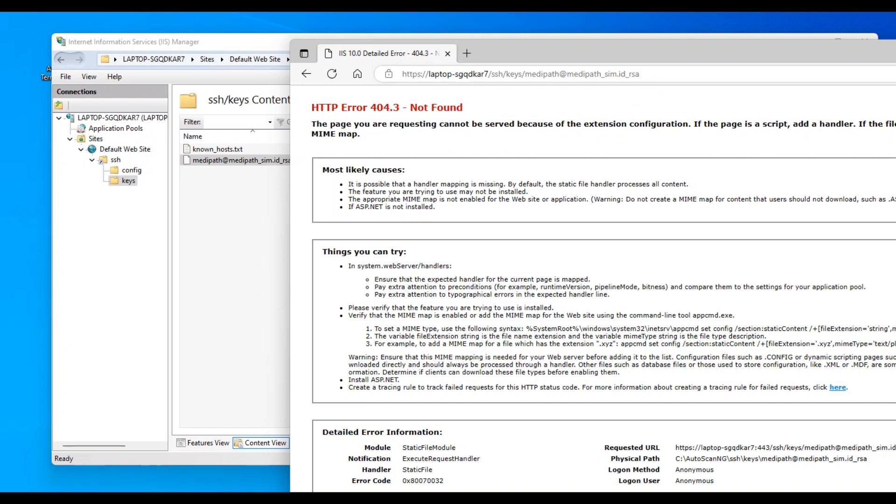
pyautogui.moveTo(570, 53); pyautogui.dragTo(628, 48)
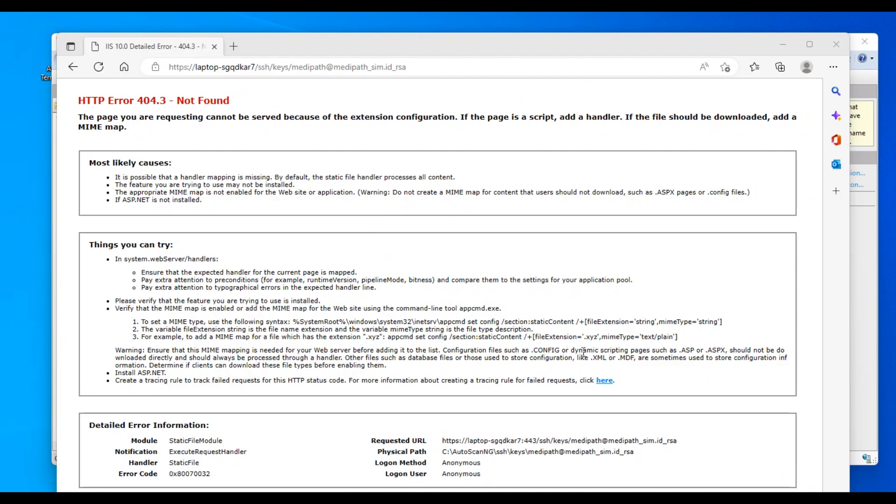
pyautogui.moveTo(303, 44); pyautogui.dragTo(276, 30)
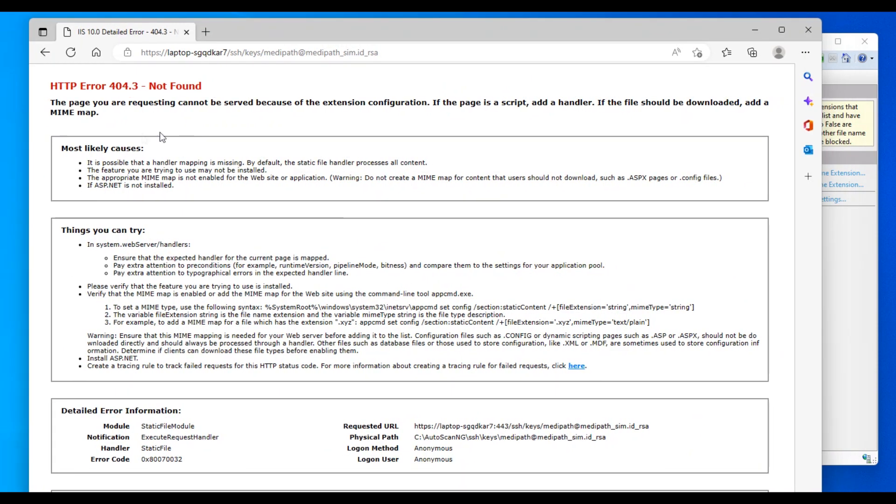
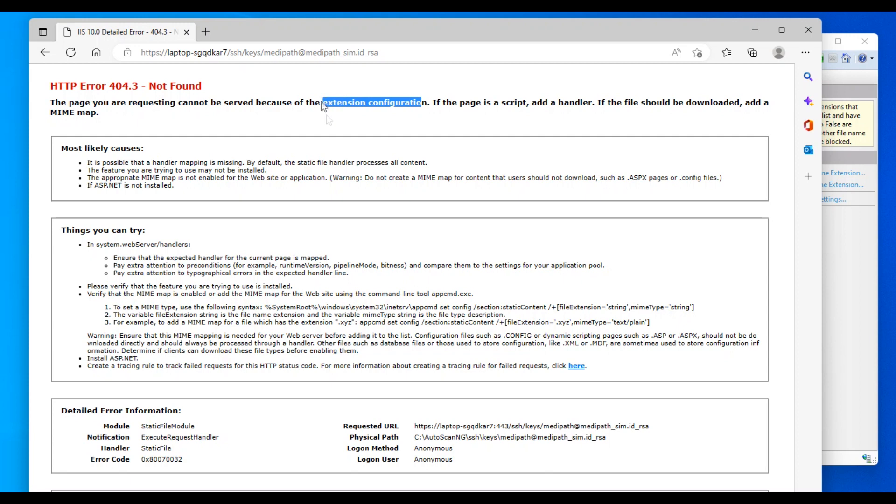
# Read the 404.3 error page's advice on adding a handler or a MIME map for the requested file
pyautogui.click(521, 110)
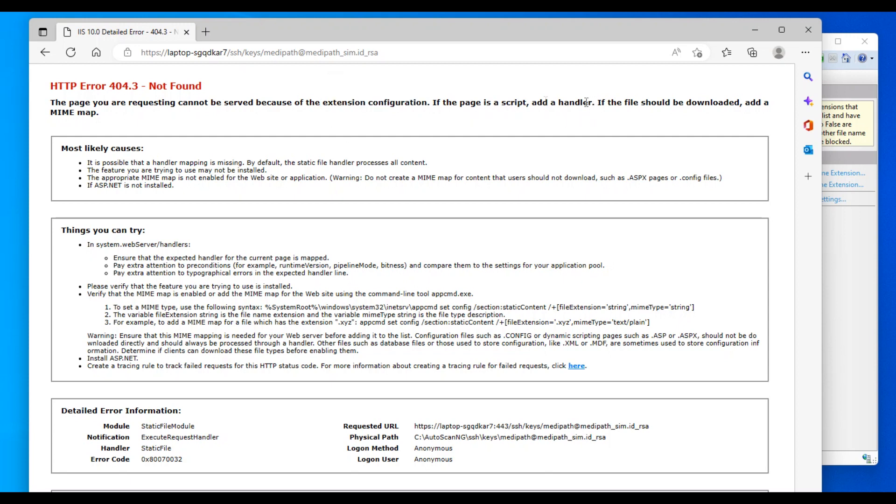
pyautogui.moveTo(592, 102); pyautogui.dragTo(492, 101)
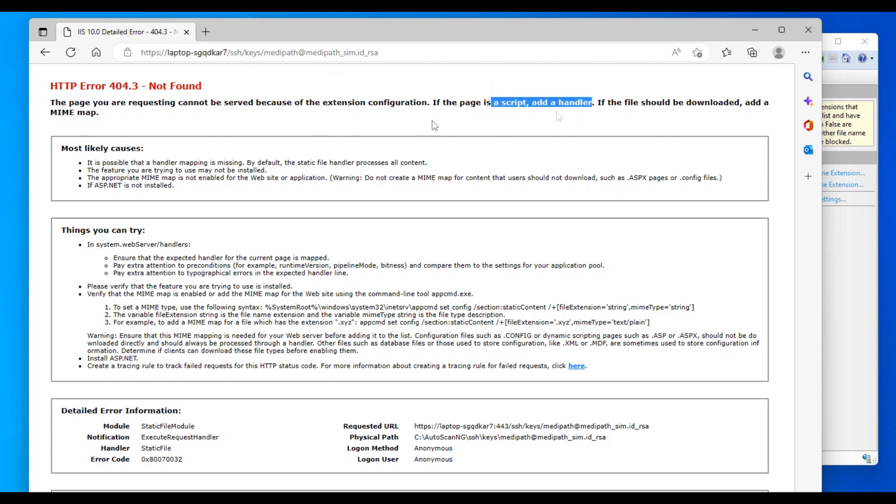
pyautogui.moveTo(728, 102); pyautogui.dragTo(719, 102)
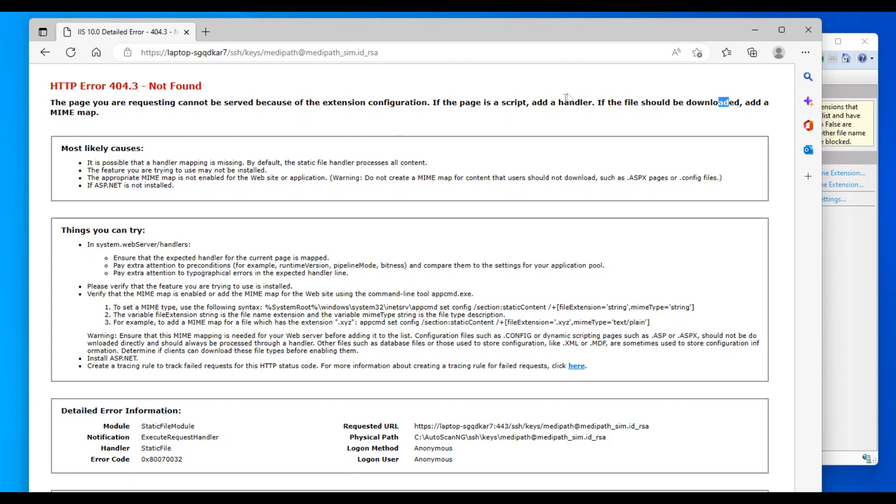
# Switch back to IIS Manager, open the MIME Types of the ssh virtual directory and look through the listed extensions
pyautogui.click(751, 37)
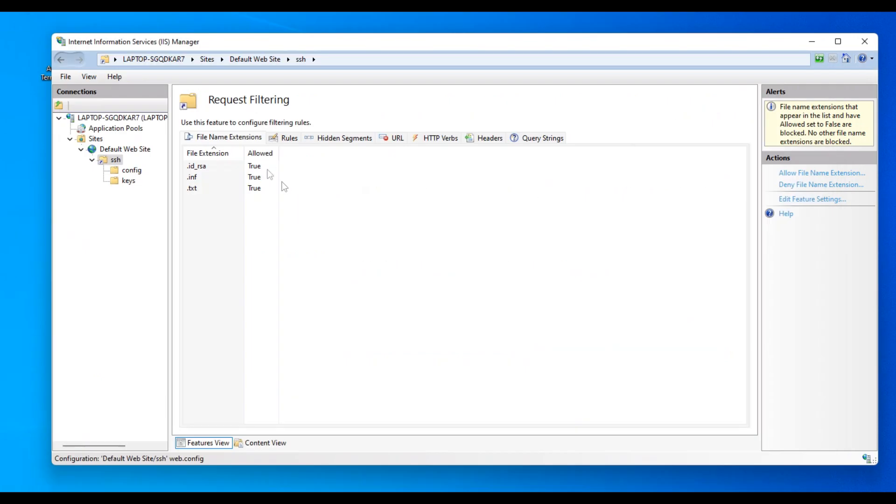
pyautogui.click(112, 159)
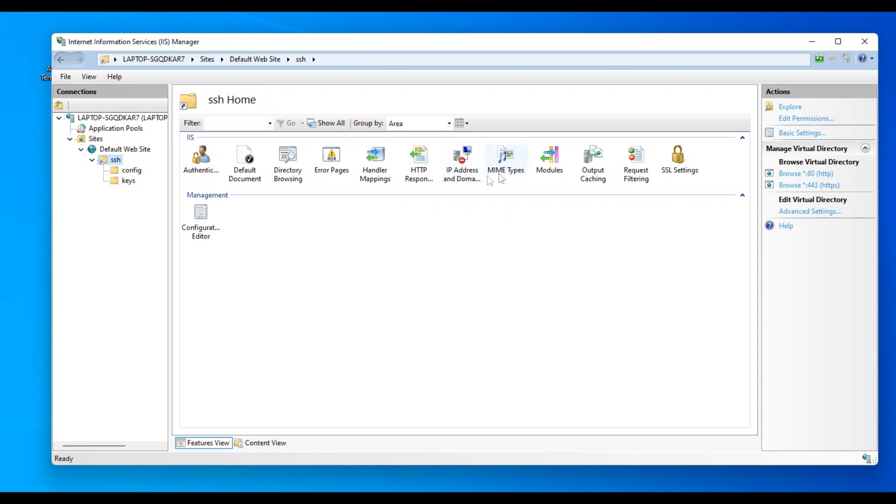
pyautogui.doubleClick(509, 163)
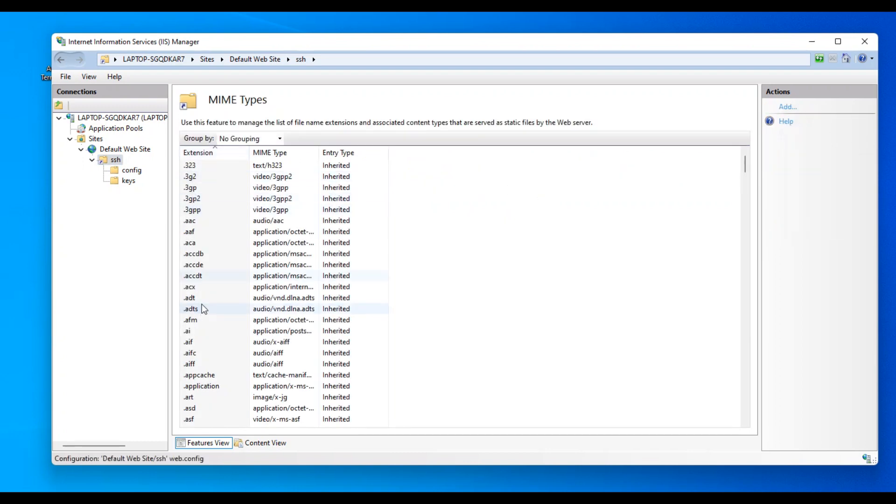
pyautogui.scroll(-4, 204, 307)
pyautogui.scroll(-7, 205, 305)
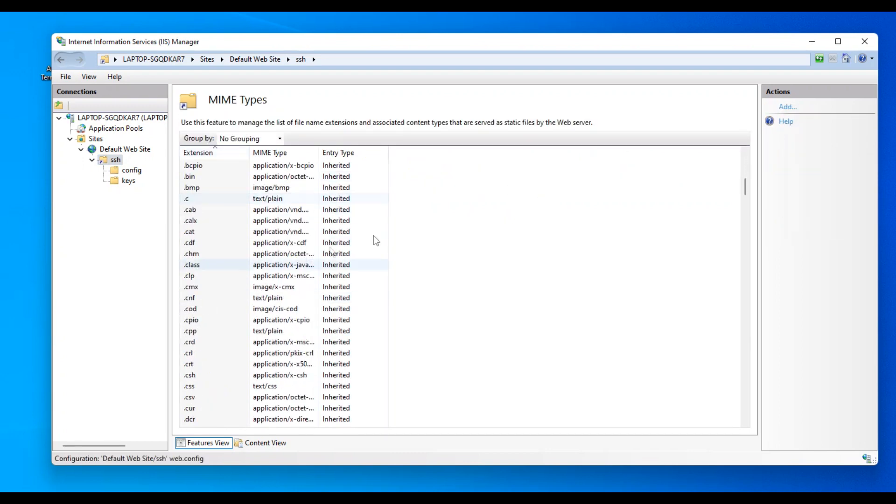
# Start adding a MIME type to the ssh virtual directory, entering a file name extension that begins with .id
pyautogui.rightClick(421, 220)
pyautogui.click(449, 227)
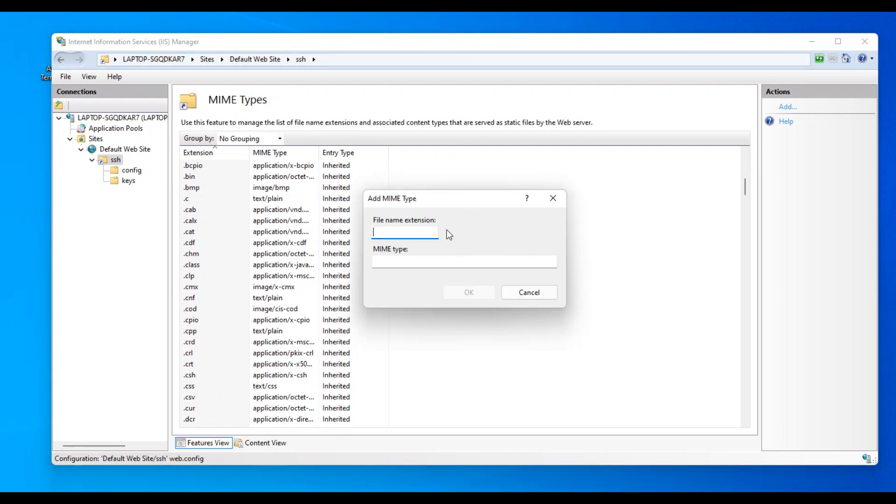
pyautogui.write('.id_rsa')
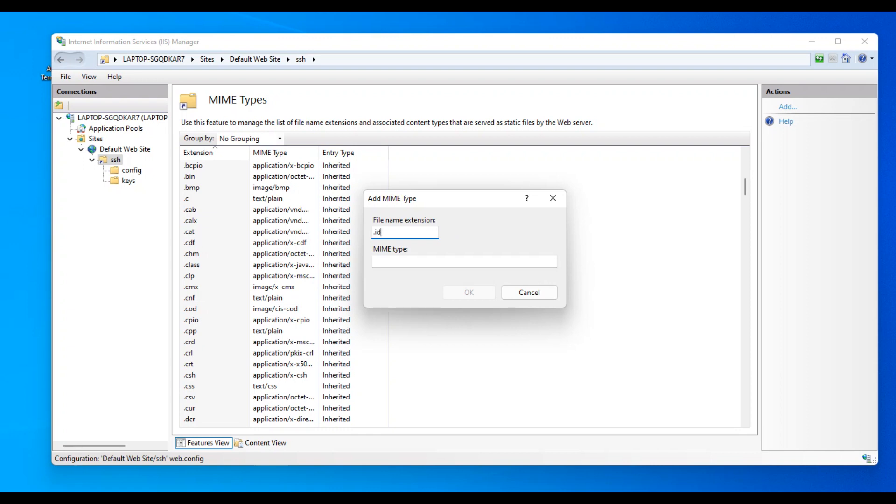
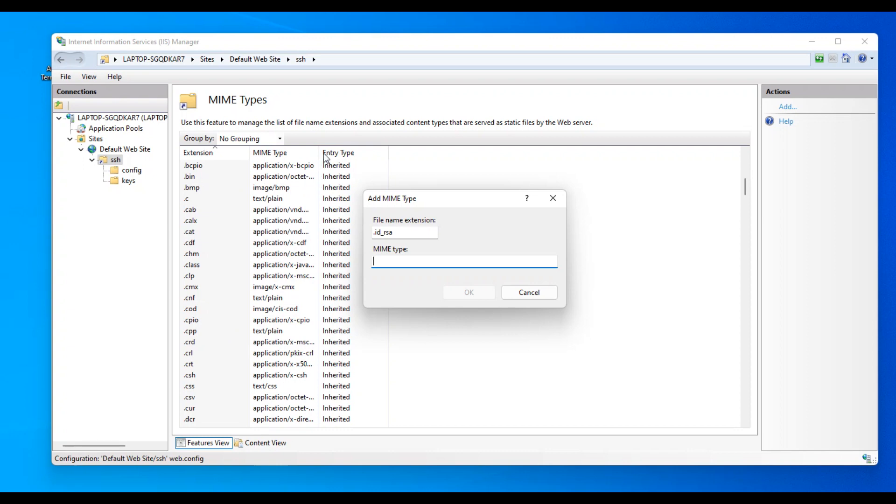
# Enter application/octetstream as the MIME type for the .id_rsa extension and add the entry to the ssh virtual directory
pyautogui.moveTo(411, 202); pyautogui.dragTo(475, 207)
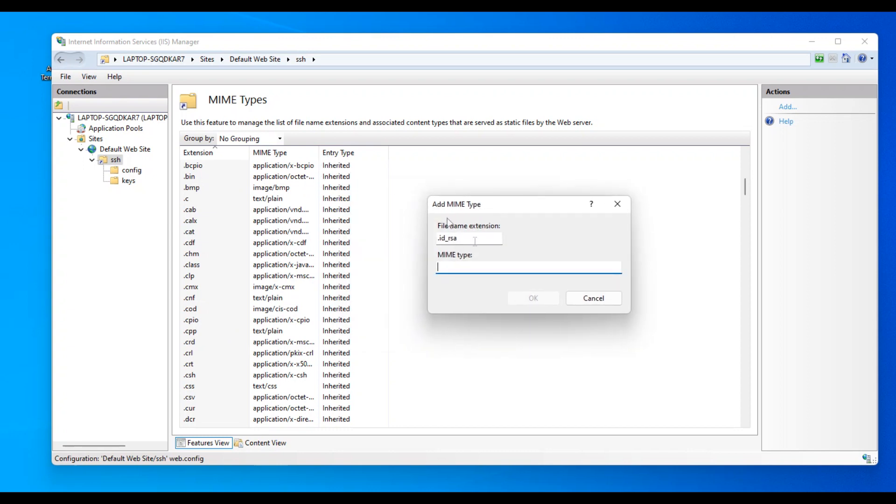
pyautogui.write('application')
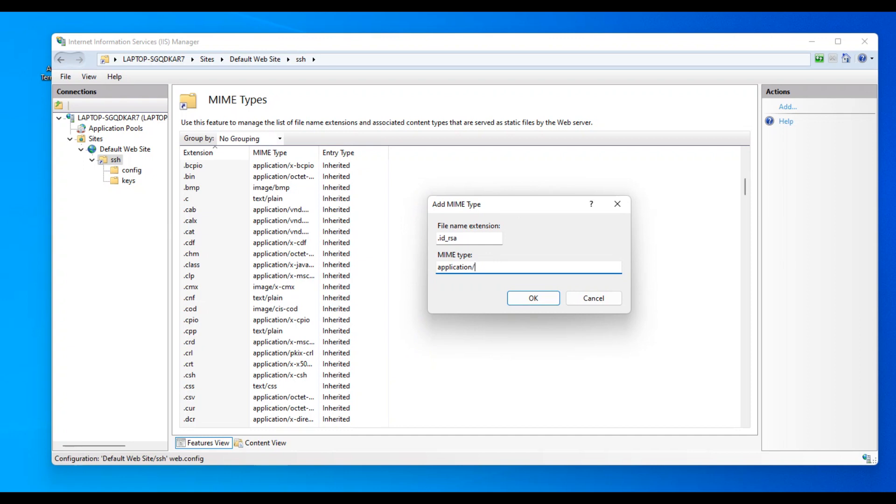
pyautogui.write('/octetstream')
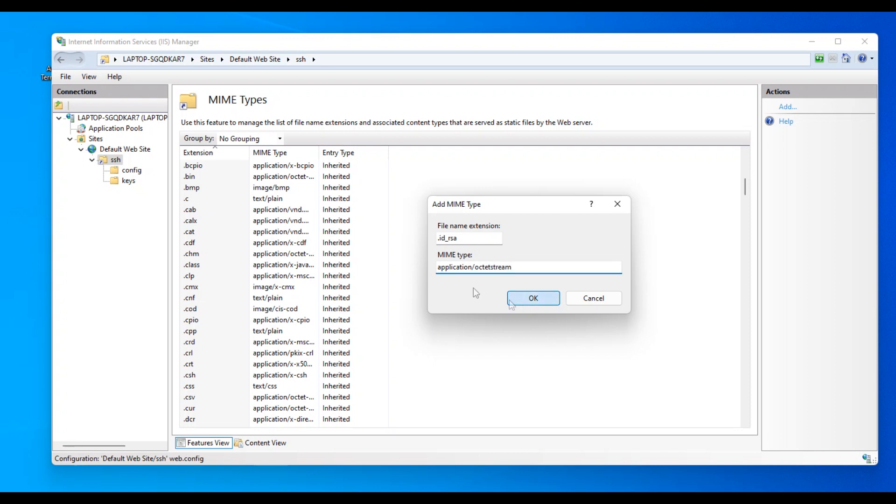
pyautogui.click(511, 304)
# Widen the MIME Type column to show full values and change the .id_rsa entry's MIME type to application/octet-stream
pyautogui.doubleClick(319, 153)
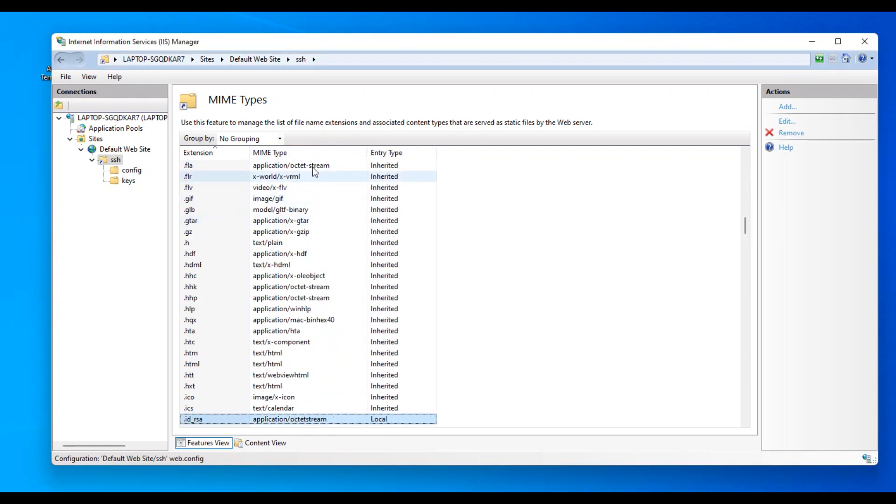
pyautogui.scroll(-3, 211, 365)
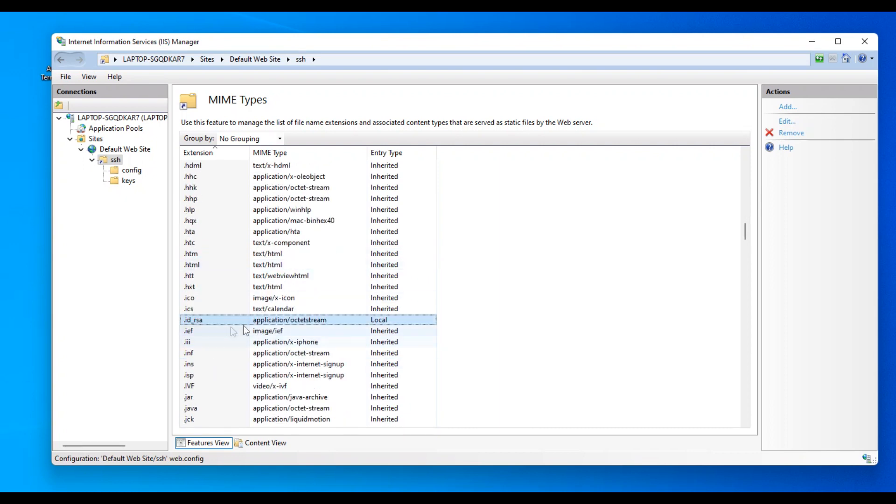
pyautogui.doubleClick(231, 321)
pyautogui.click(432, 261)
pyautogui.press('Left')
pyautogui.press('Left')
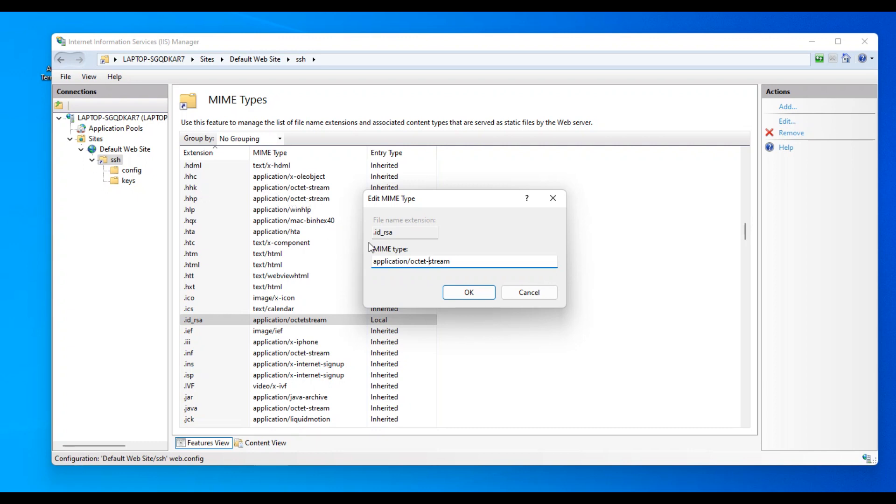
pyautogui.write('-')
pyautogui.click(467, 293)
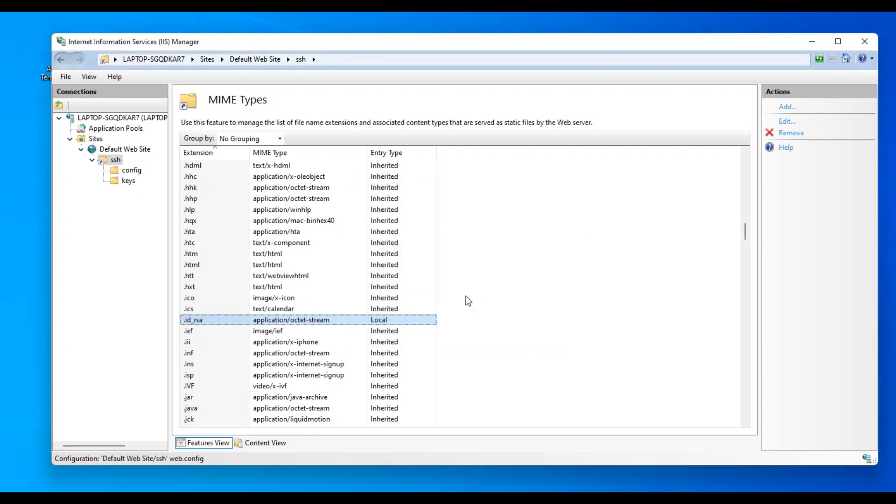
# Switch back to the Edge browser window with the 404.3 error page for the requested .id_rsa key file
pyautogui.moveTo(533, 500)
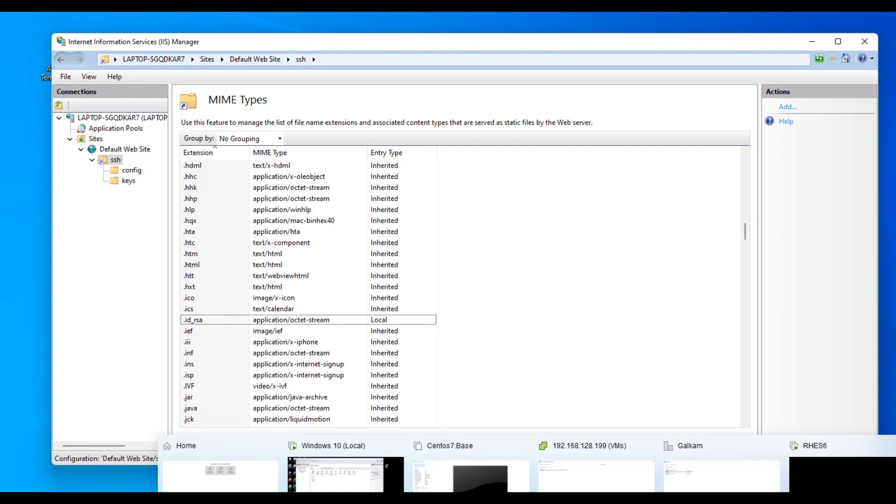
pyautogui.click(499, 465)
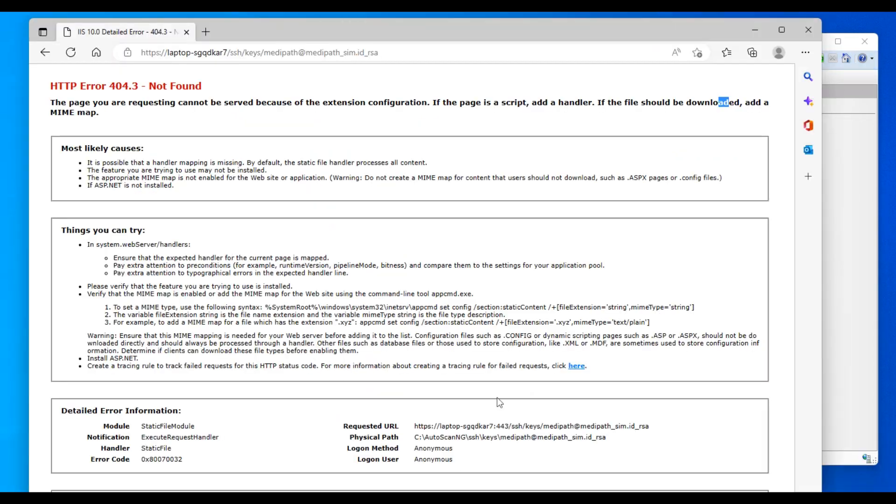
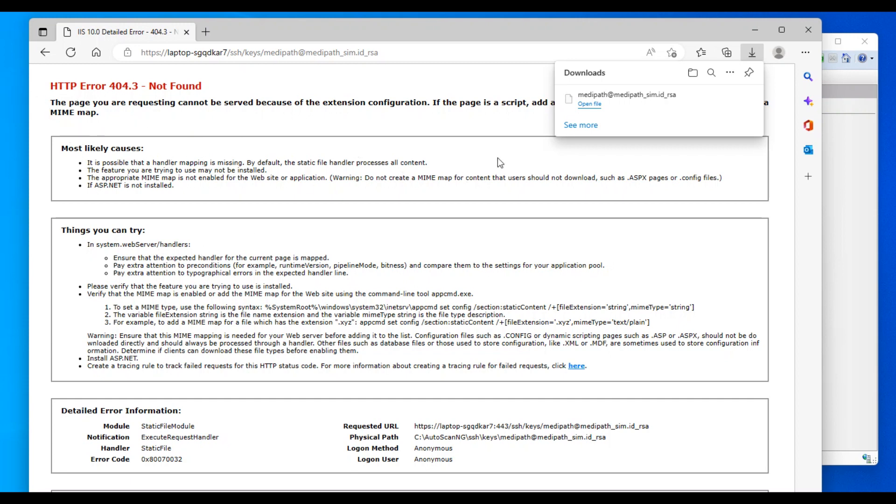
# Open the downloaded .id_rsa key file from the Downloads folder in Notepad++ to check its contents, and close both windows
pyautogui.moveTo(607, 108)
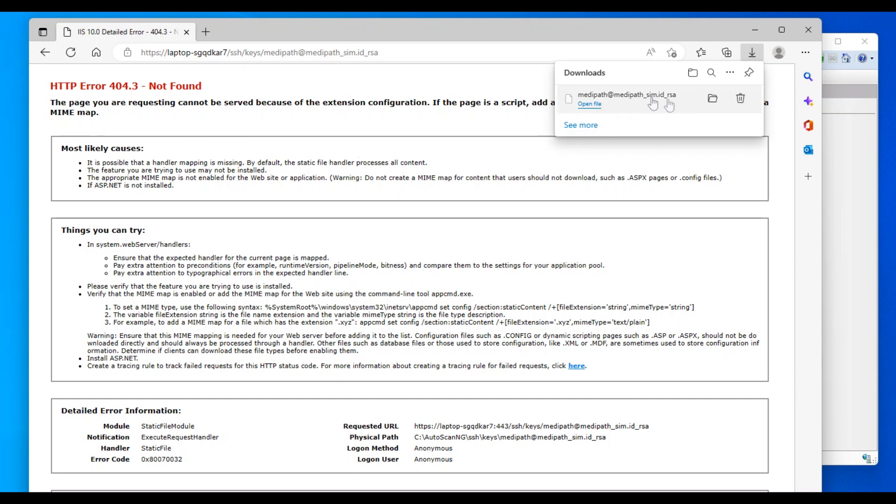
pyautogui.click(713, 105)
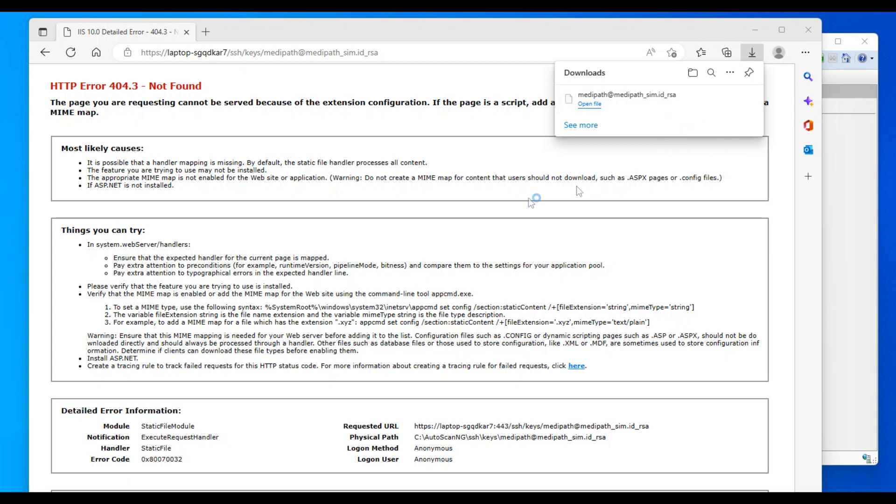
pyautogui.rightClick(312, 97)
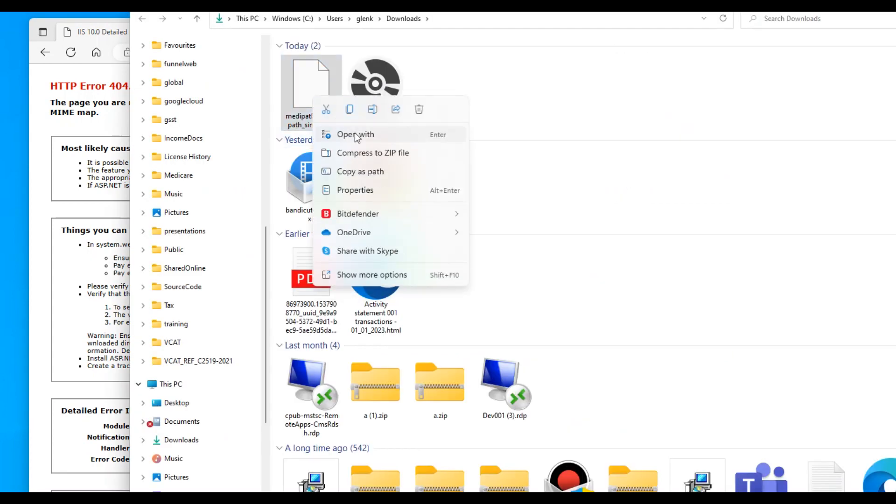
pyautogui.click(356, 136)
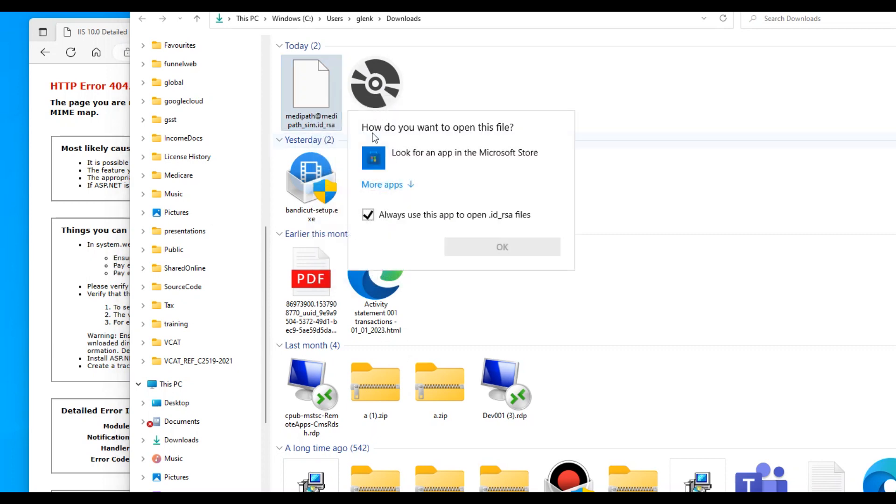
pyautogui.click(397, 186)
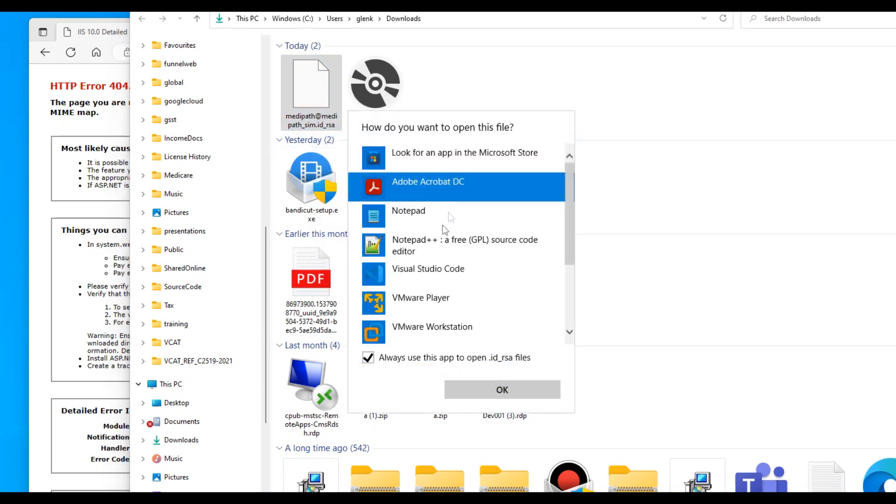
pyautogui.click(456, 244)
pyautogui.click(450, 386)
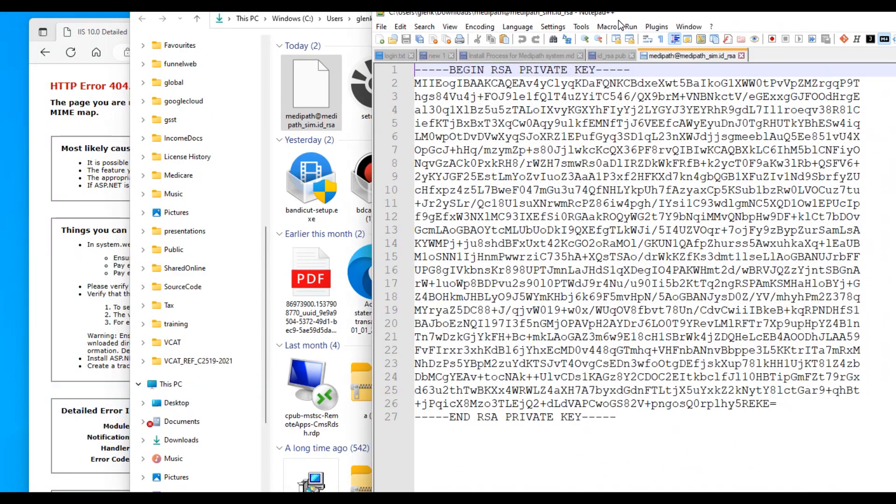
pyautogui.moveTo(618, 20); pyautogui.dragTo(895, 68)
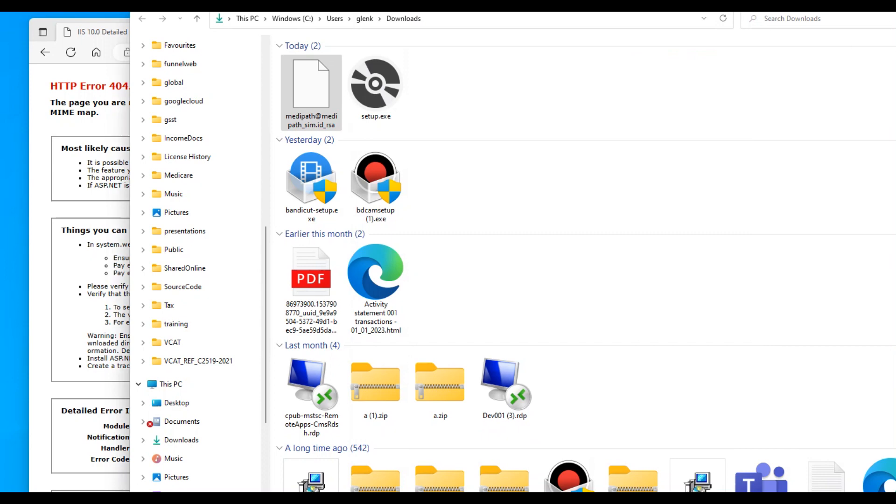
pyautogui.click(895, 15)
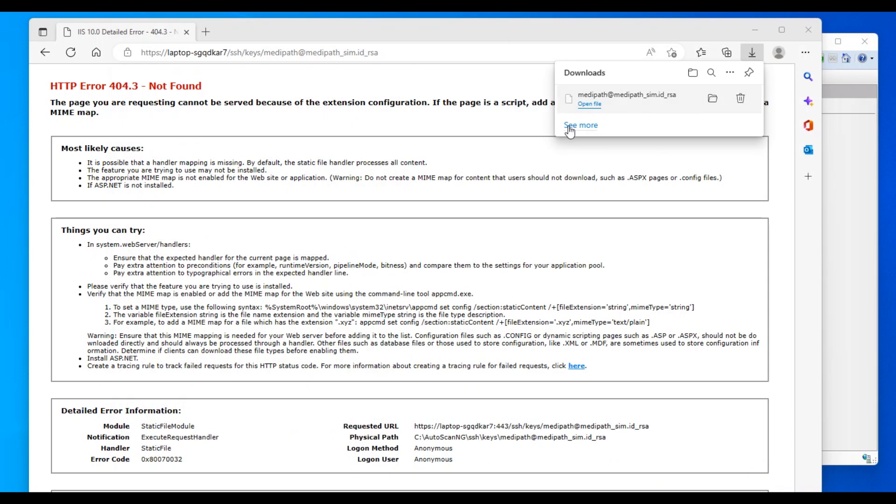
pyautogui.hotkey('ctrl', 'l')
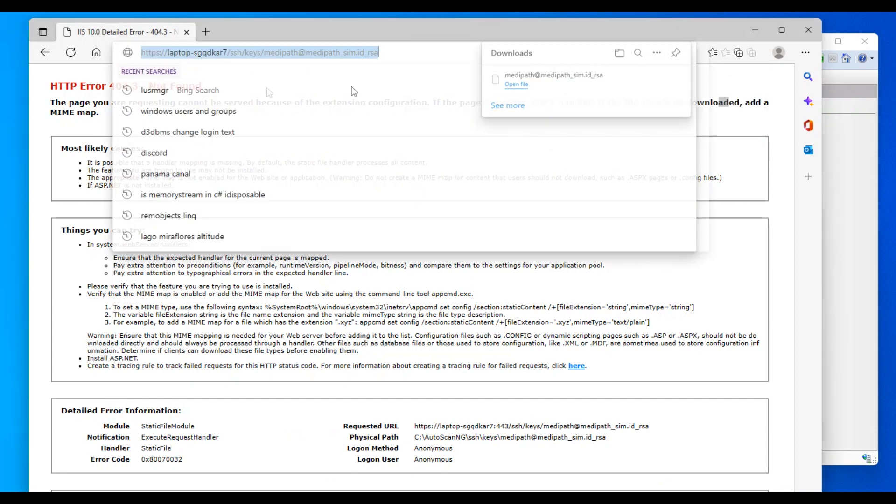
pyautogui.click(44, 55)
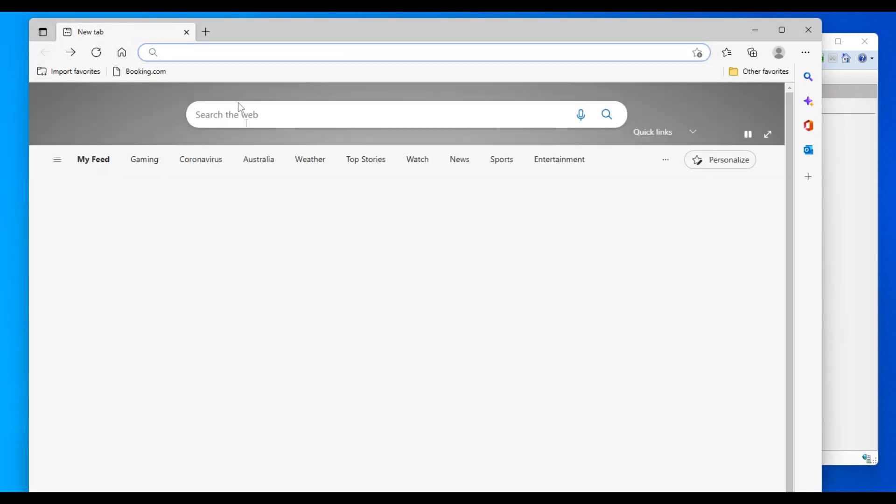
pyautogui.click(70, 54)
pyautogui.click(383, 56)
pyautogui.click(290, 54)
pyautogui.moveTo(269, 53); pyautogui.dragTo(411, 55)
pyautogui.write('/config/')
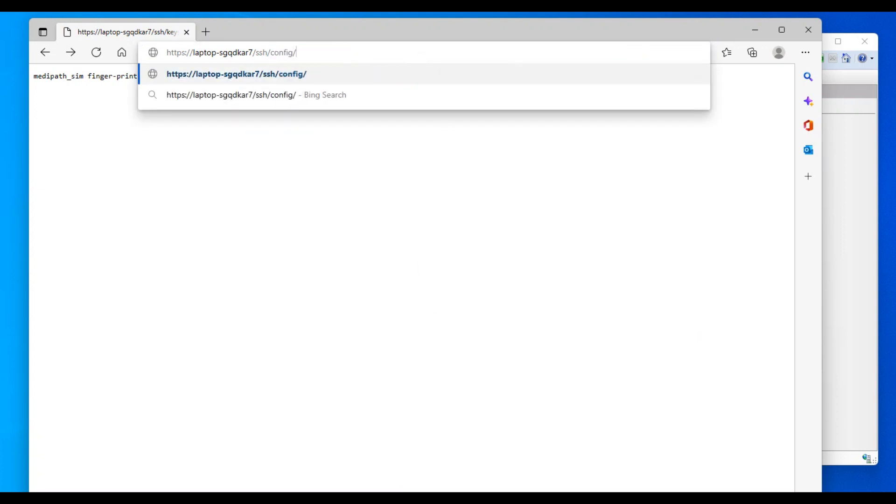
pyautogui.press('Return')
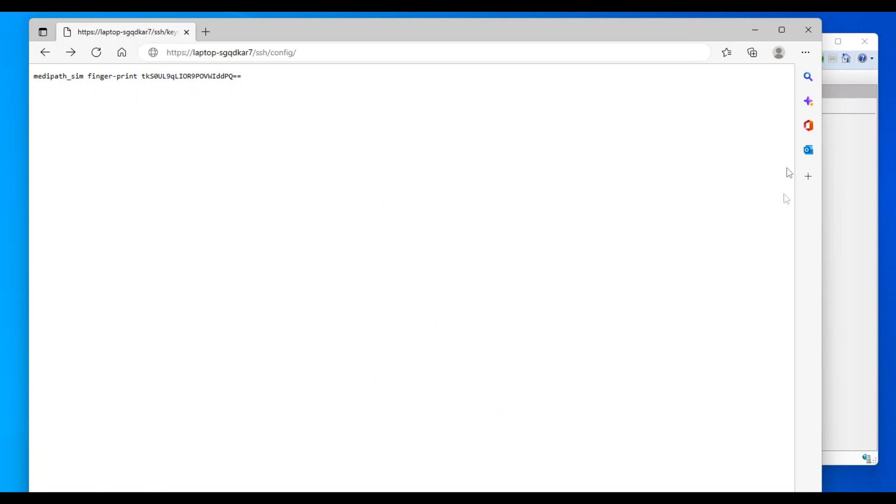
# Switch to IIS Manager and display the files in the config folder under the ssh virtual directory
pyautogui.click(756, 31)
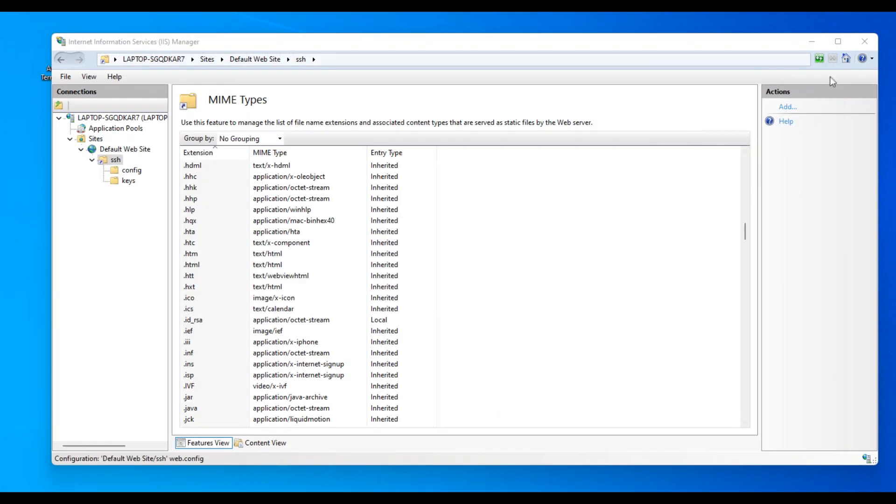
pyautogui.click(327, 320)
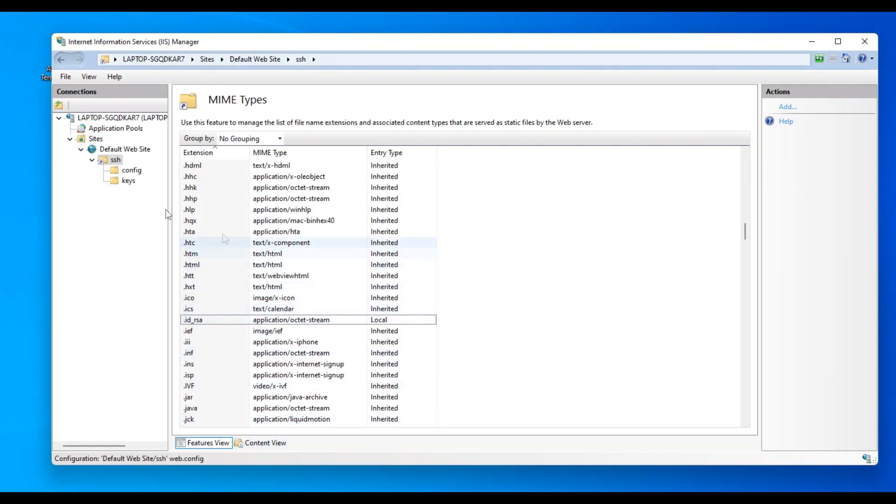
pyautogui.click(134, 181)
pyautogui.click(139, 170)
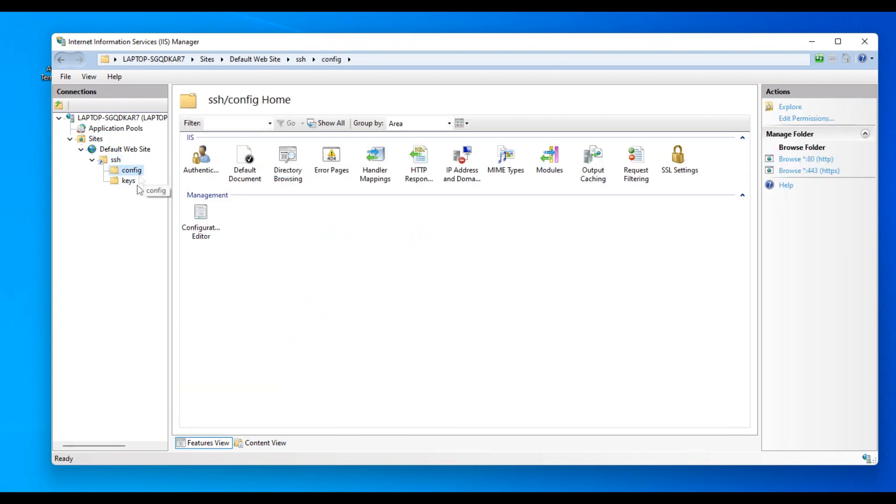
pyautogui.click(266, 443)
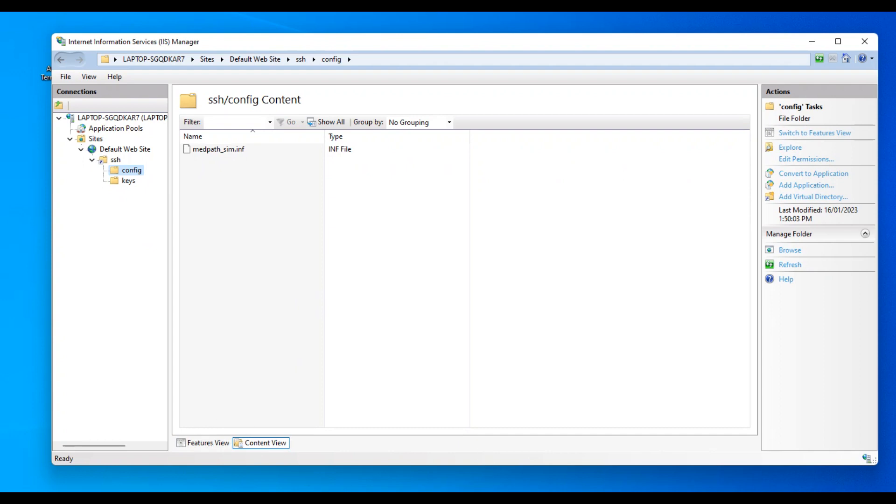
pyautogui.moveTo(737, 502)
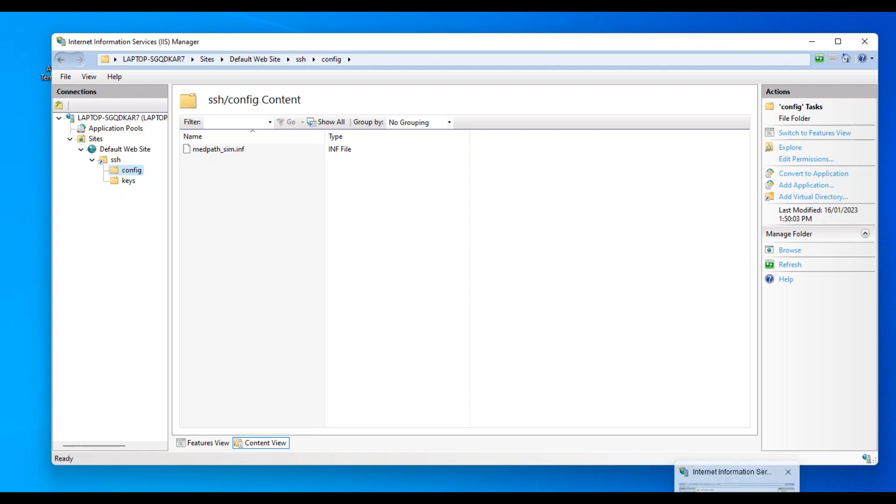
pyautogui.click(380, 494)
pyautogui.click(434, 490)
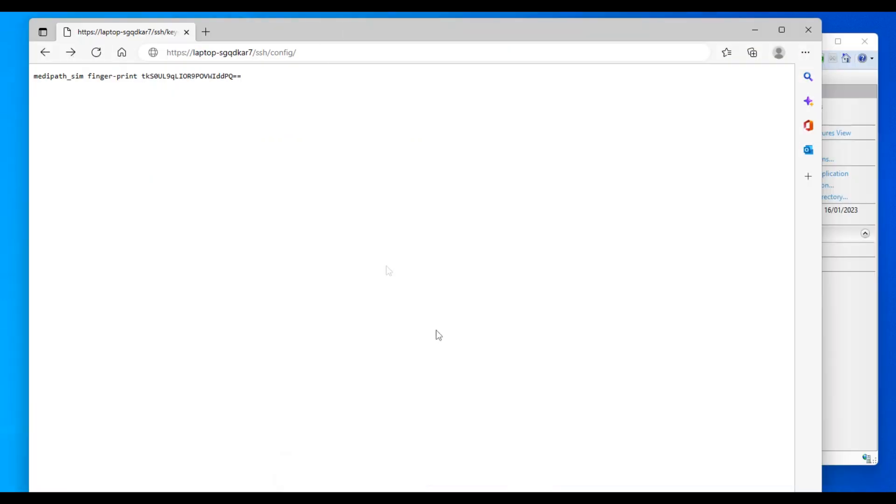
pyautogui.click(316, 53)
pyautogui.moveTo(353, 34); pyautogui.dragTo(559, 142)
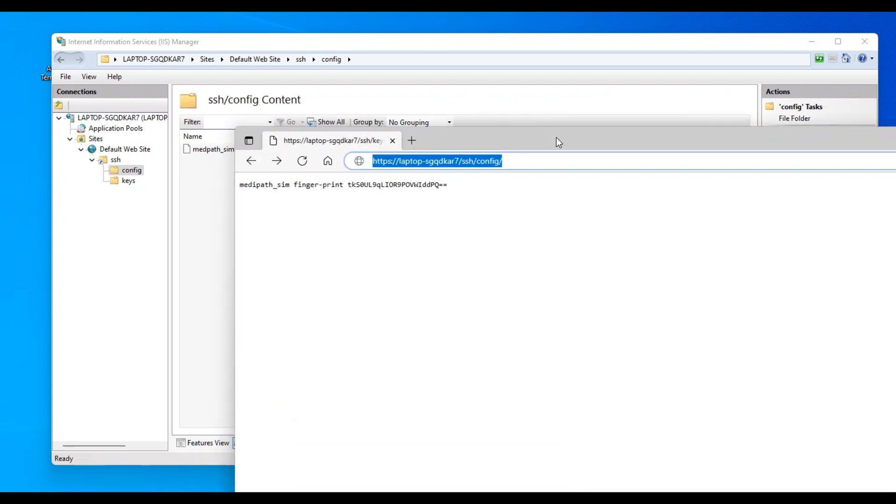
pyautogui.press('End')
pyautogui.write('medipath_sim.inf')
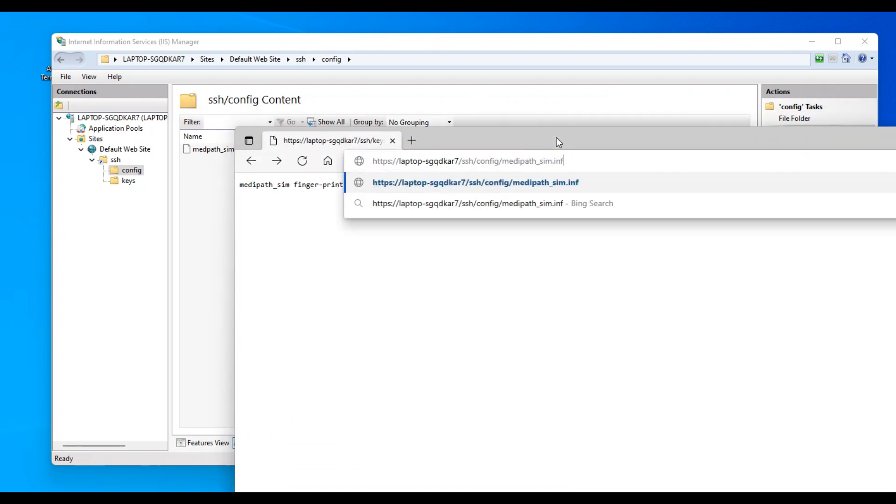
pyautogui.press('Return')
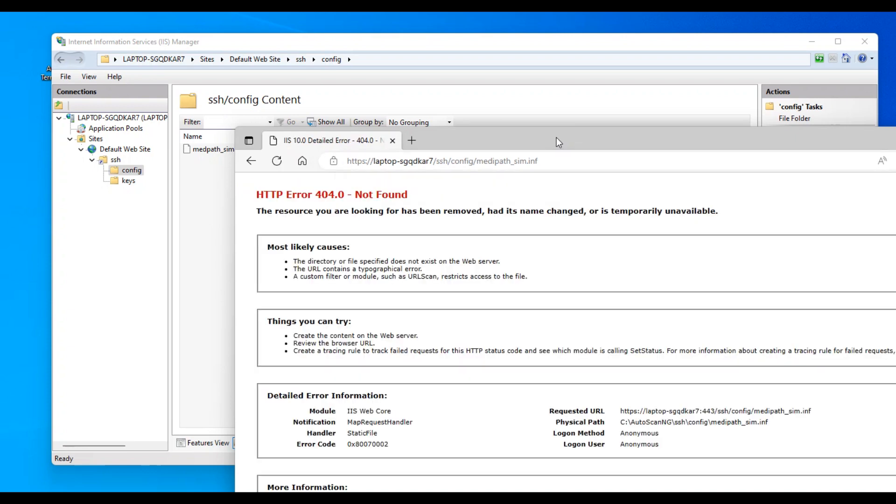
pyautogui.moveTo(474, 133); pyautogui.dragTo(468, 77)
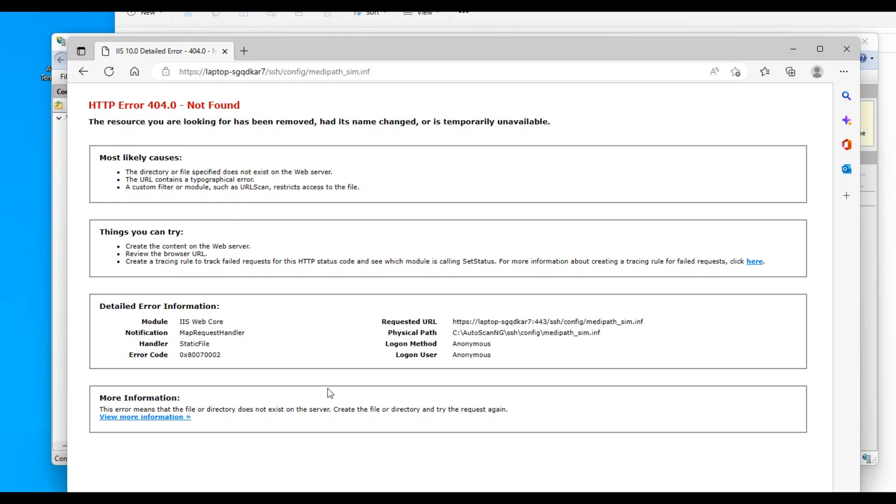
pyautogui.moveTo(328, 502)
pyautogui.click(794, 49)
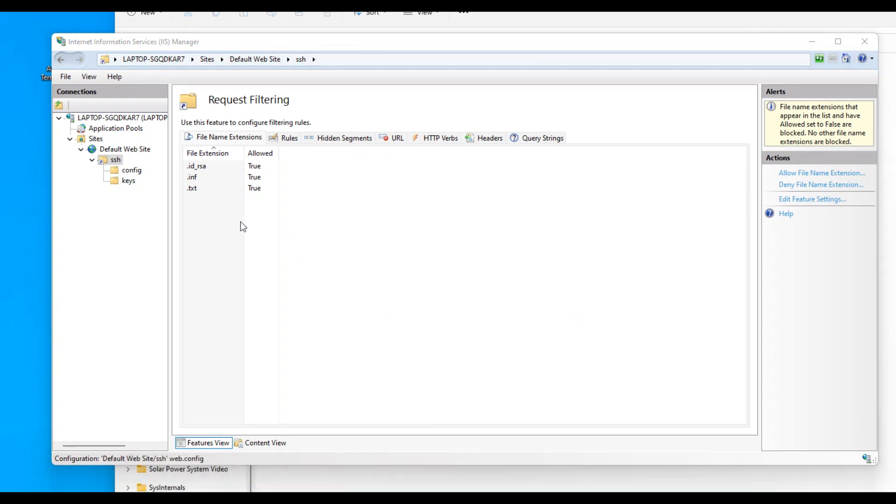
# Permanently delete medpath_sim.inf and the .id_rsa key file from the Downloads folder in File Explorer, and close the window
pyautogui.press('super+e')
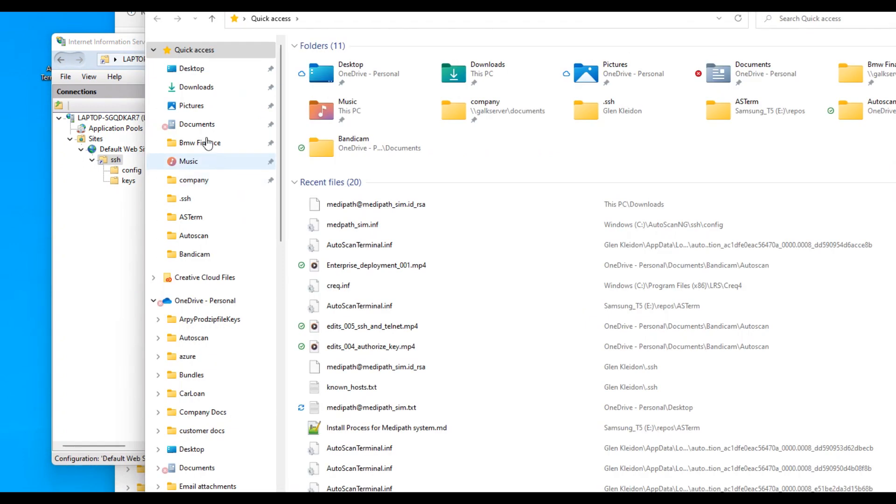
pyautogui.click(199, 90)
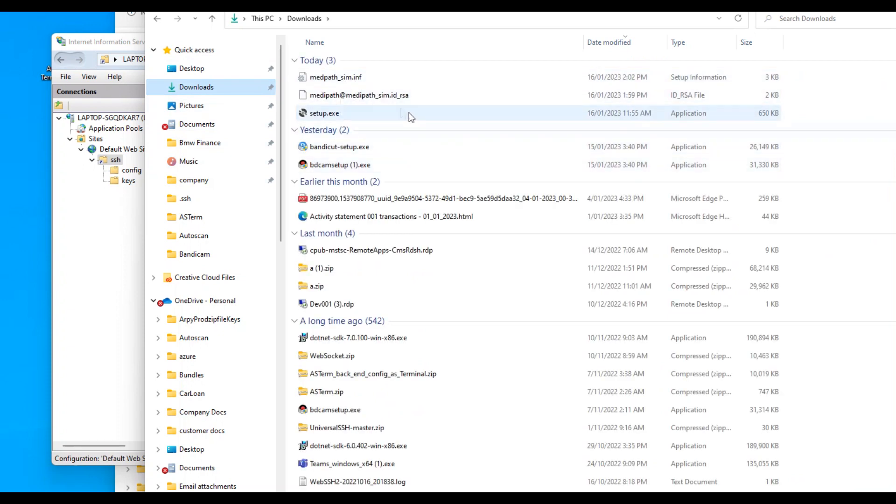
pyautogui.click(371, 101)
pyautogui.keyDown('ctrl'); pyautogui.click(326, 79); pyautogui.keyUp('ctrl')
pyautogui.hotkey('shift', 'Delete')
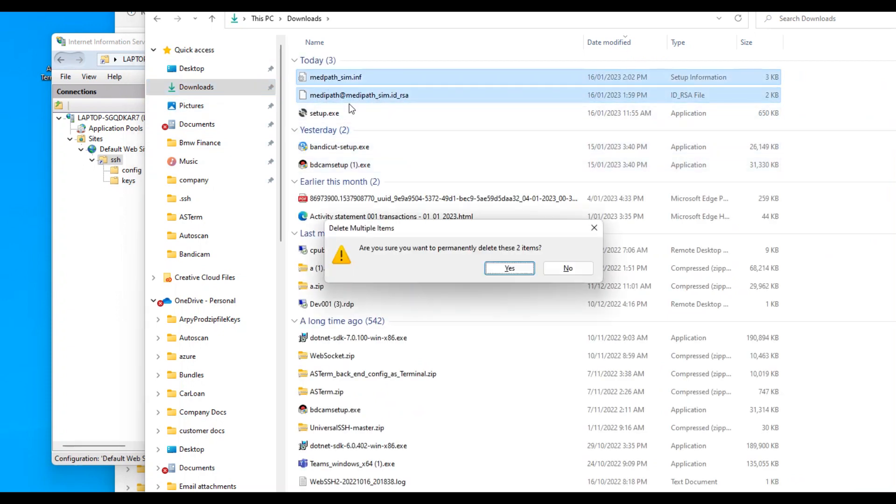
pyautogui.click(522, 272)
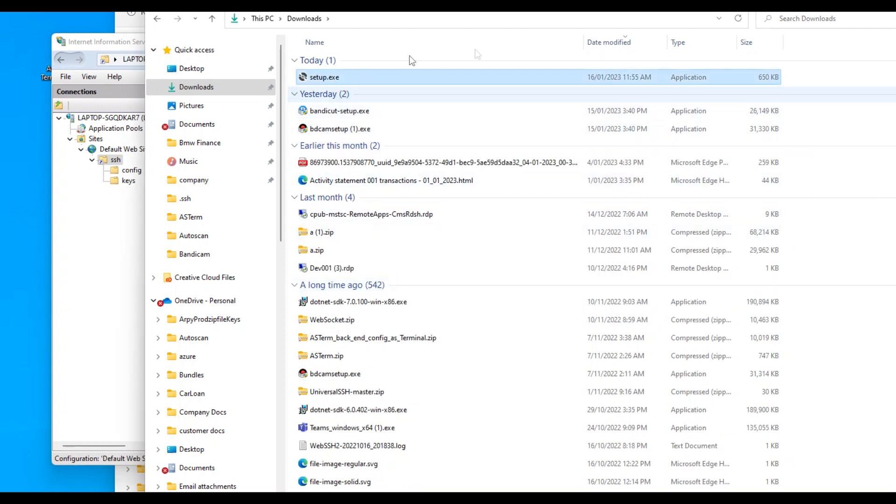
pyautogui.click(680, 80)
pyautogui.click(882, 5)
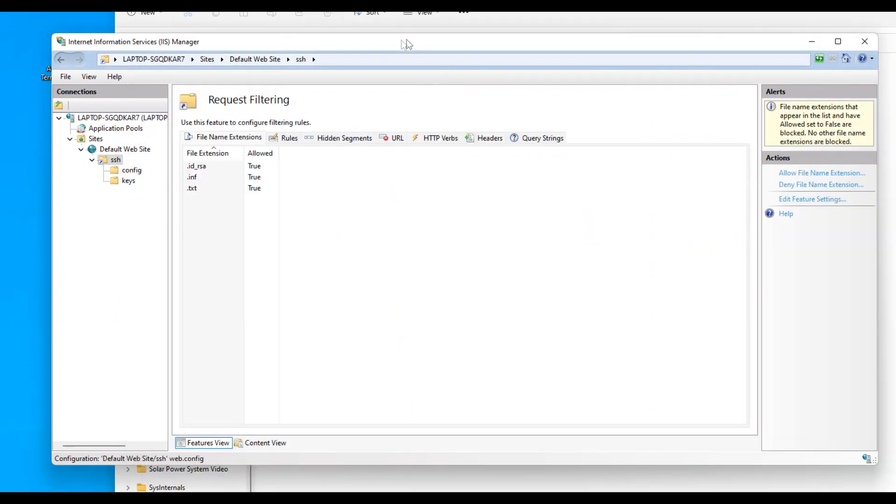
# Minimize IIS Manager, and launch Autoscan Terminal from the desktop with its AutoScanTerminal.inf configuration file open in Notepad
pyautogui.moveTo(411, 39); pyautogui.dragTo(400, 40)
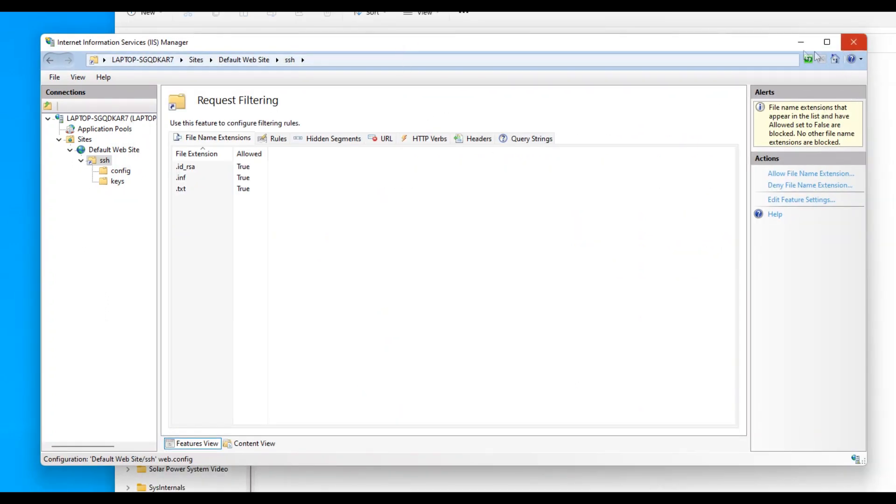
pyautogui.click(800, 45)
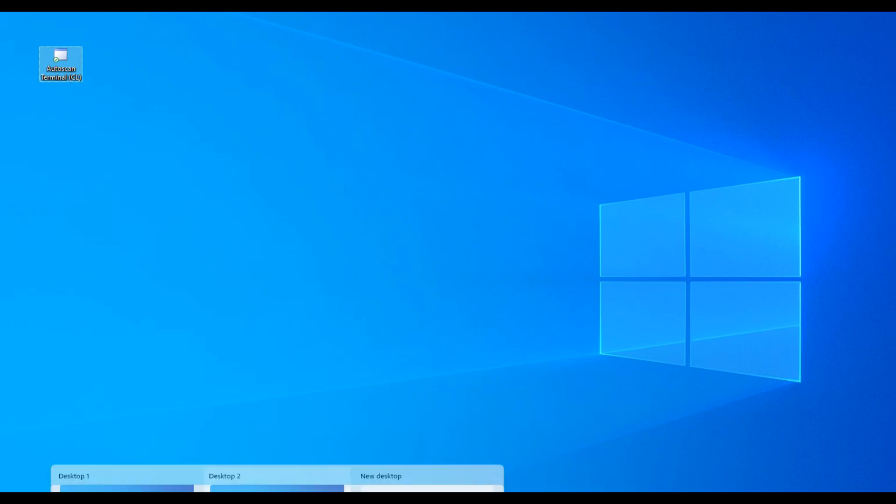
pyautogui.press('super+s')
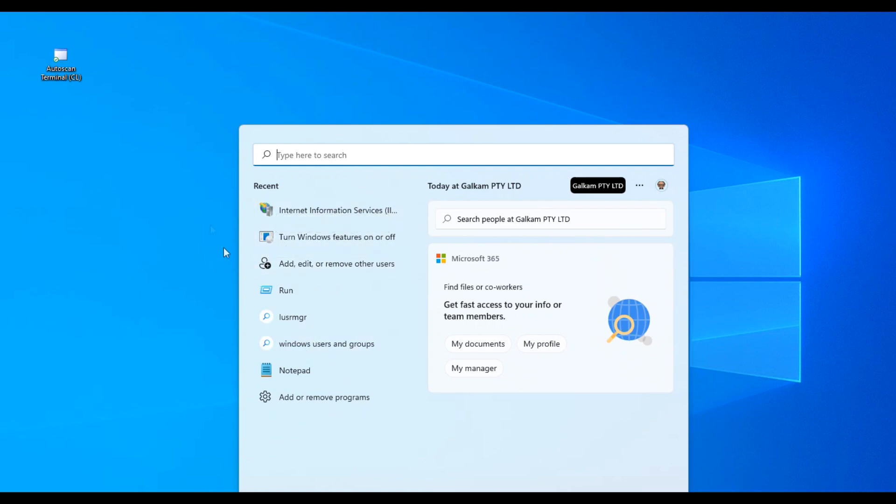
pyautogui.doubleClick(61, 56)
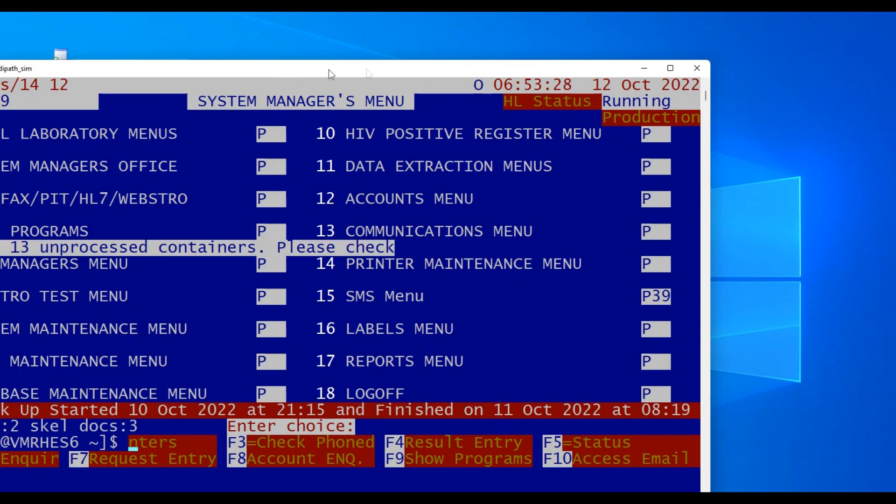
pyautogui.moveTo(283, 70); pyautogui.dragTo(444, 41)
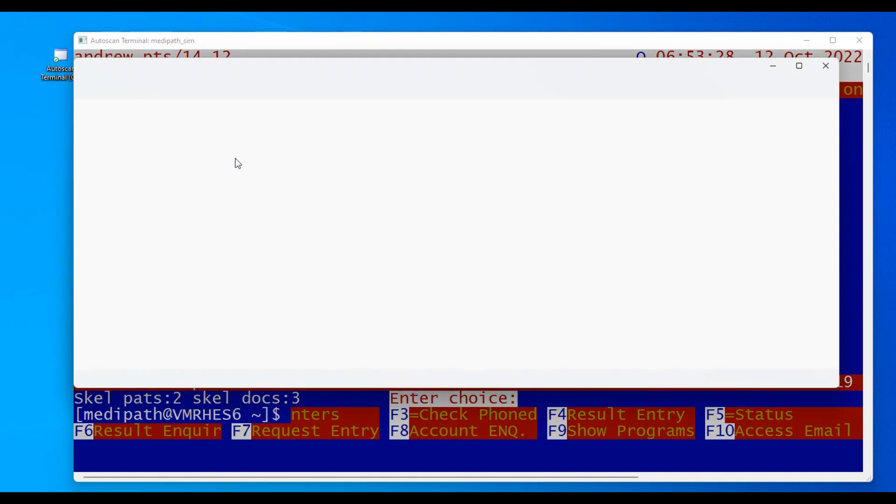
pyautogui.moveTo(265, 71); pyautogui.dragTo(263, 56)
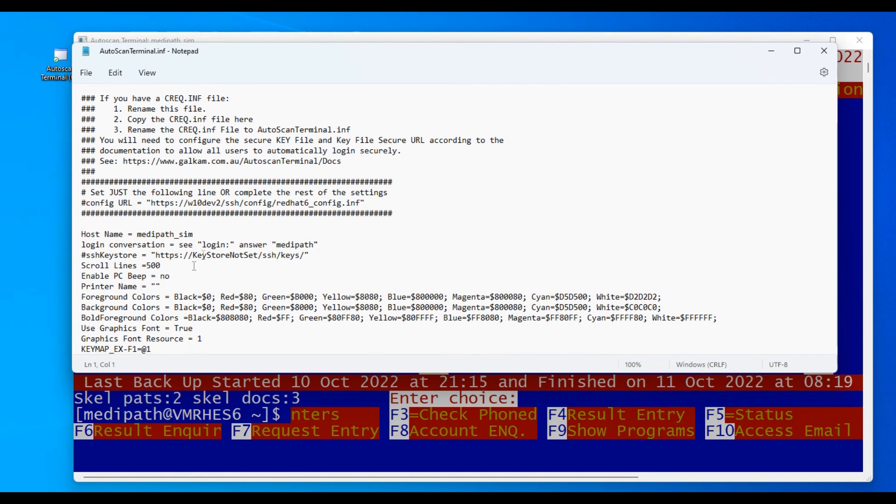
# Uncomment the sshKeystore line in AutoScanTerminal.inf
pyautogui.click(184, 255)
pyautogui.press('BackSpace')
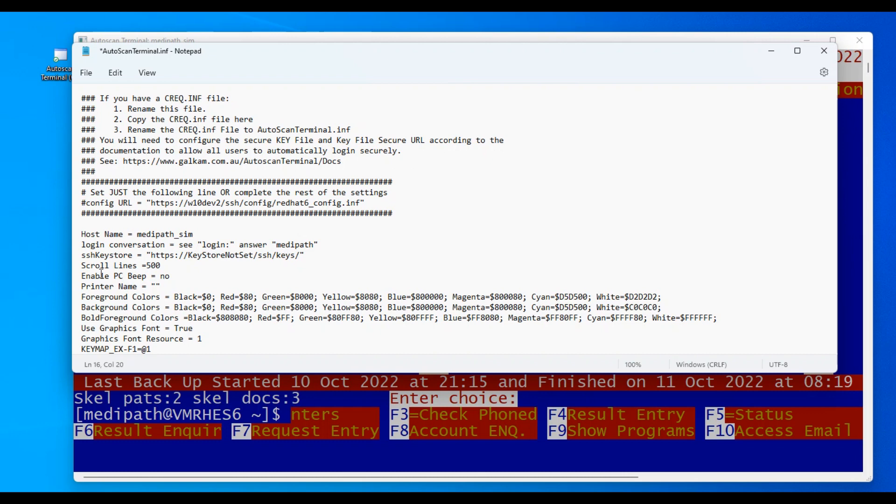
pyautogui.moveTo(187, 256); pyautogui.dragTo(235, 256)
pyautogui.click(258, 256)
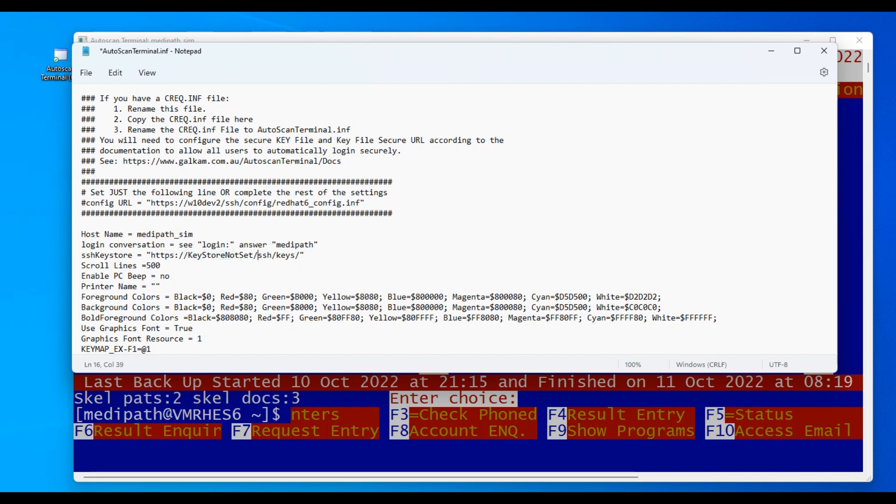
pyautogui.moveTo(405, 500)
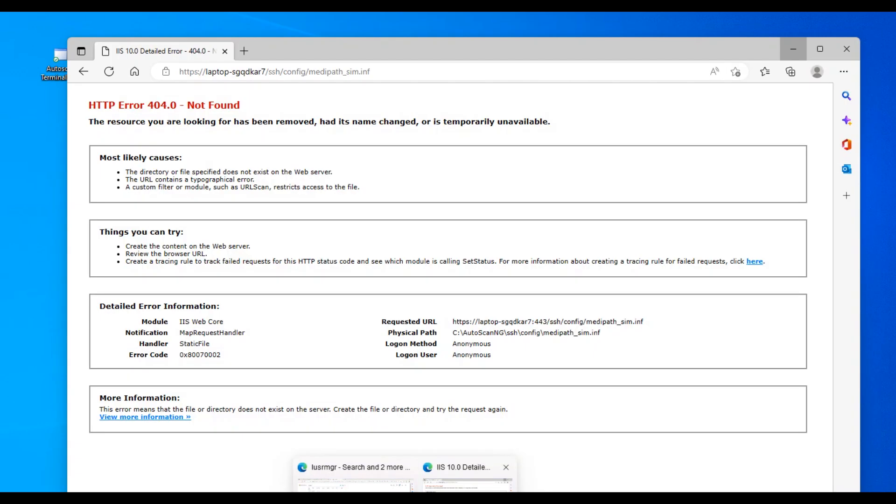
pyautogui.click(466, 477)
pyautogui.click(297, 71)
pyautogui.click(297, 71)
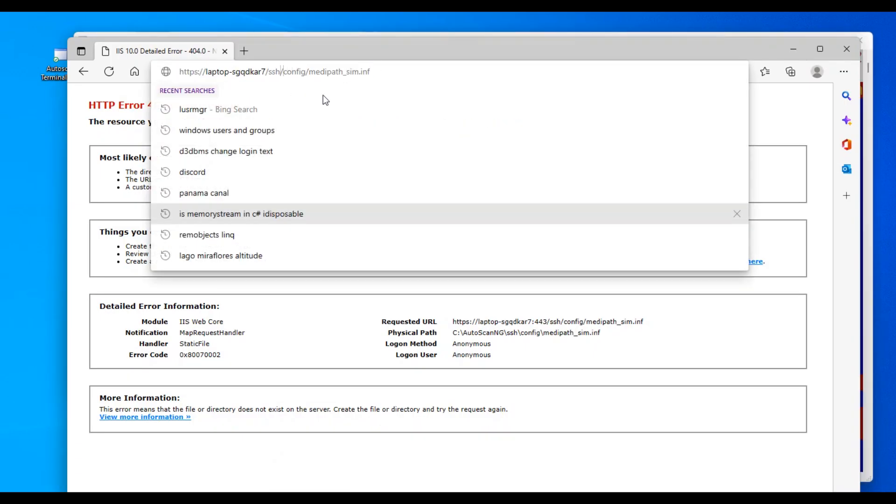
pyautogui.hotkey('shift', 'Home')
pyautogui.hotkey('ctrl', 'c')
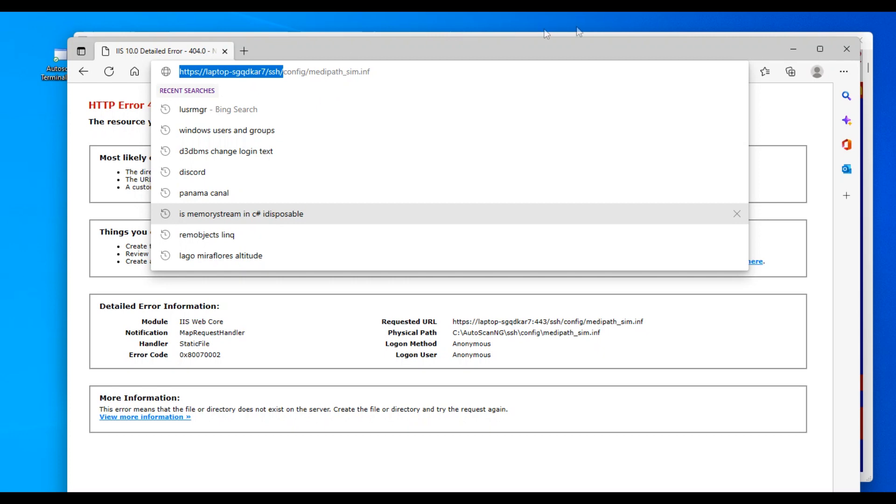
pyautogui.click(787, 49)
pyautogui.click(241, 214)
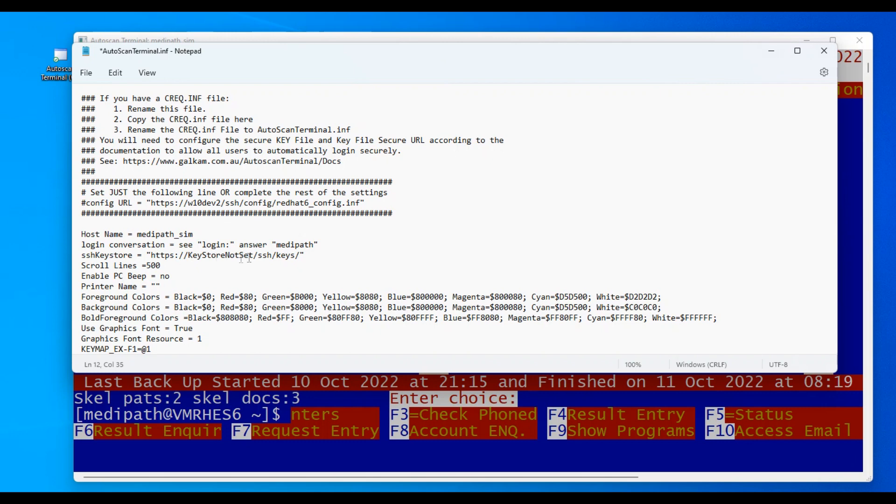
pyautogui.moveTo(271, 254); pyautogui.dragTo(154, 255)
pyautogui.hotkey('ctrl', 'v')
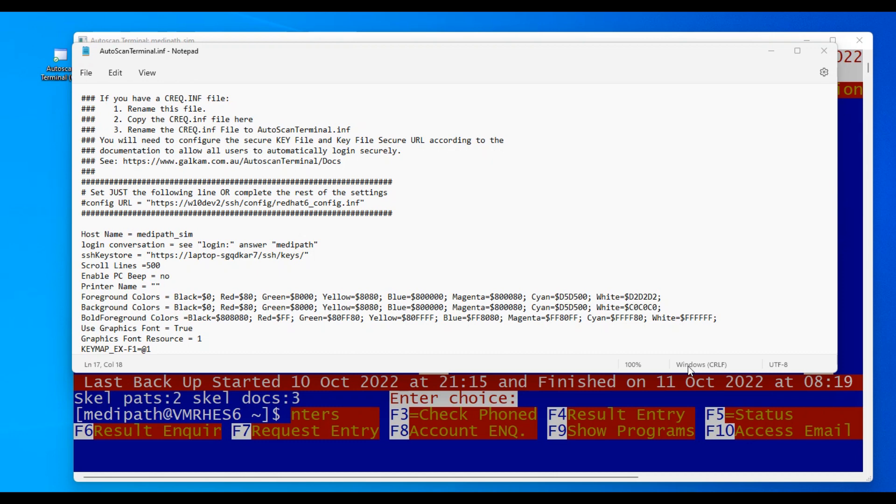
# Close the saved AutoScanTerminal.inf, and restart Autoscan Terminal from the desktop to apply the keystore setting
pyautogui.click(622, 329)
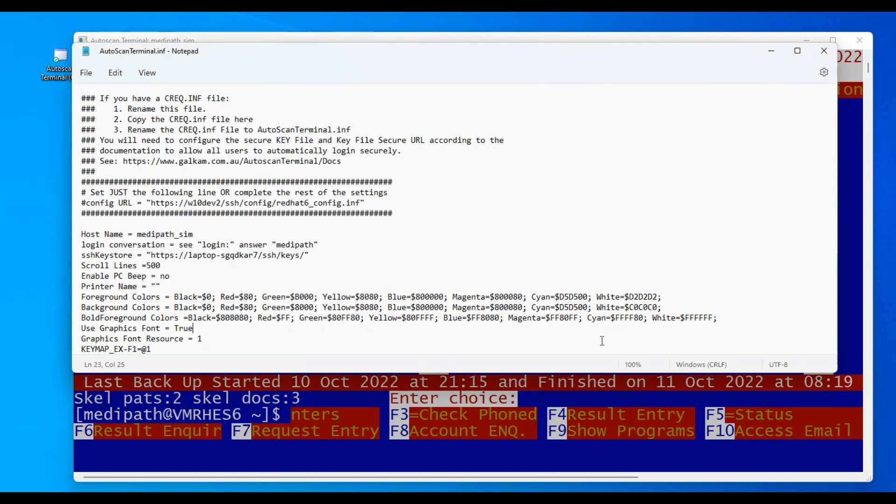
pyautogui.click(823, 50)
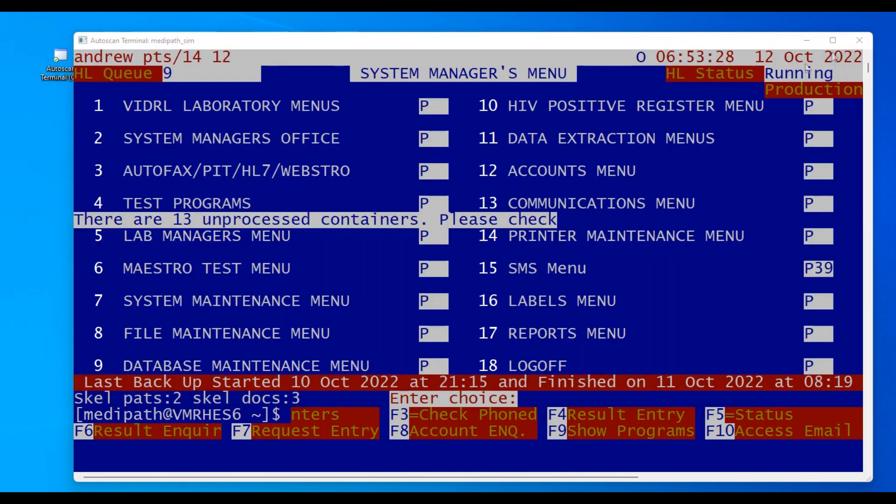
pyautogui.click(858, 41)
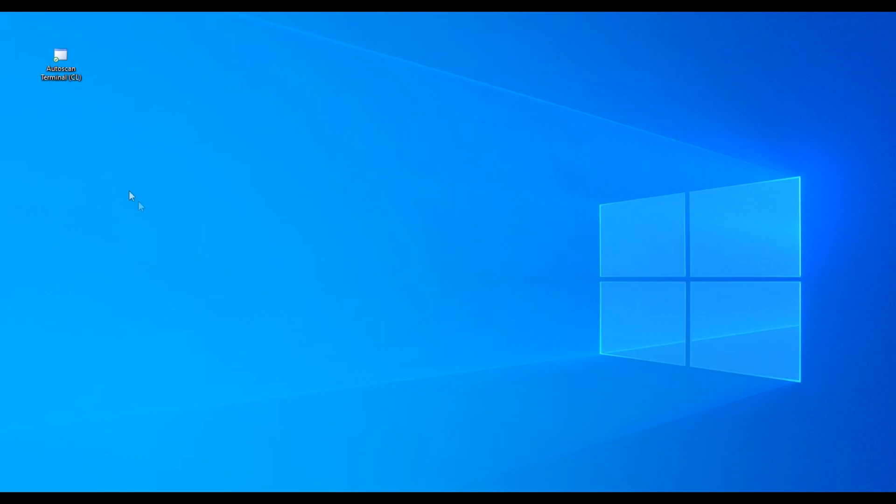
pyautogui.doubleClick(65, 71)
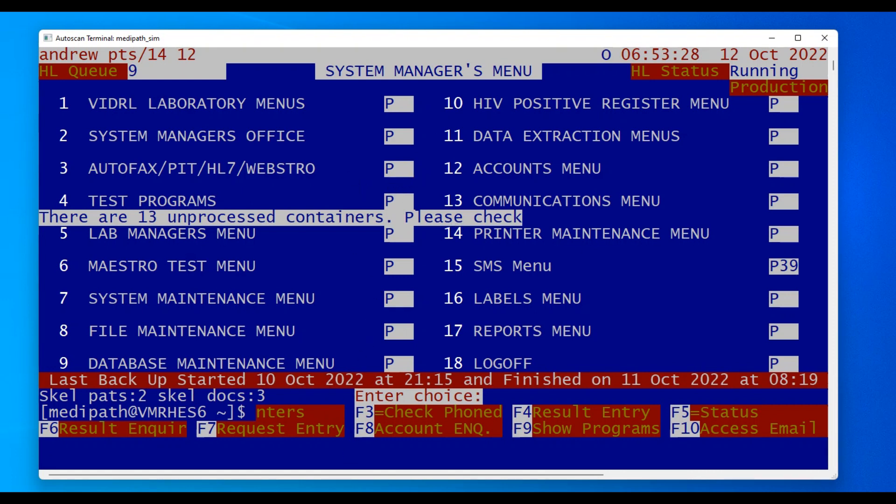
# Permanently delete known_hosts.txt and the medipath id_rsa key file from the user's .ssh folder in File Explorer, and close the open terminal
pyautogui.click(253, 477)
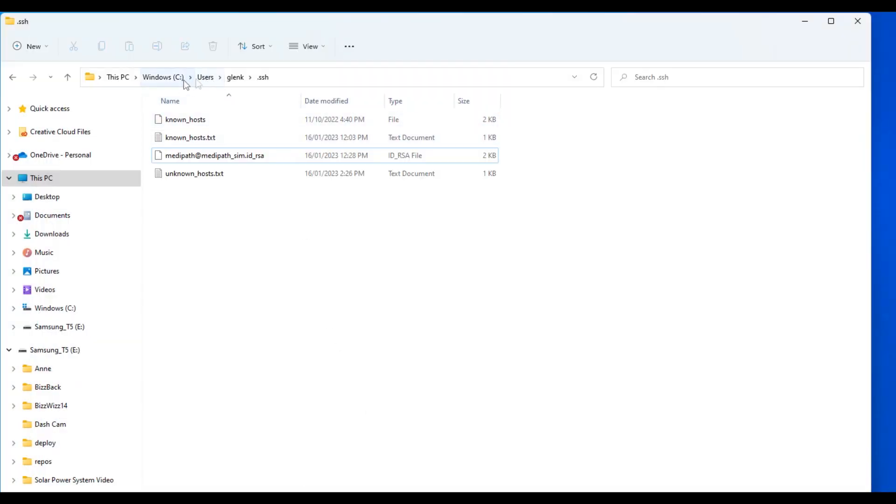
pyautogui.click(200, 156)
pyautogui.keyDown('ctrl'); pyautogui.click(198, 139); pyautogui.keyUp('ctrl')
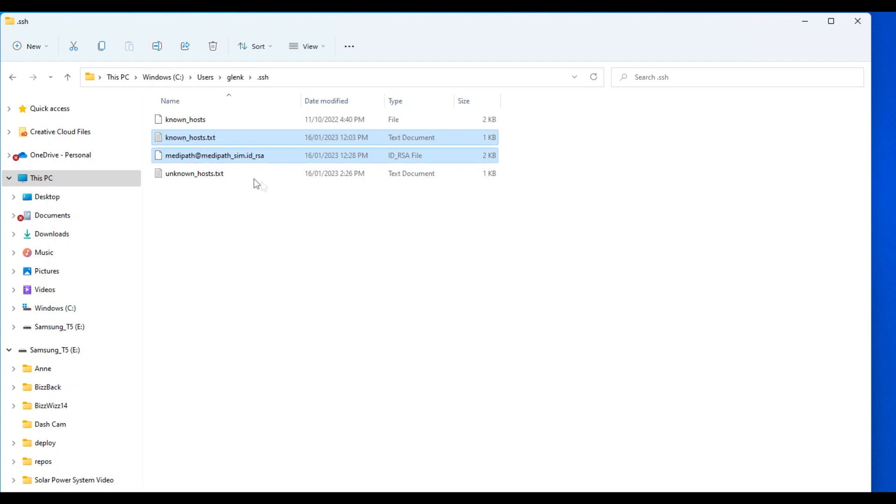
pyautogui.hotkey('shift', 'Delete')
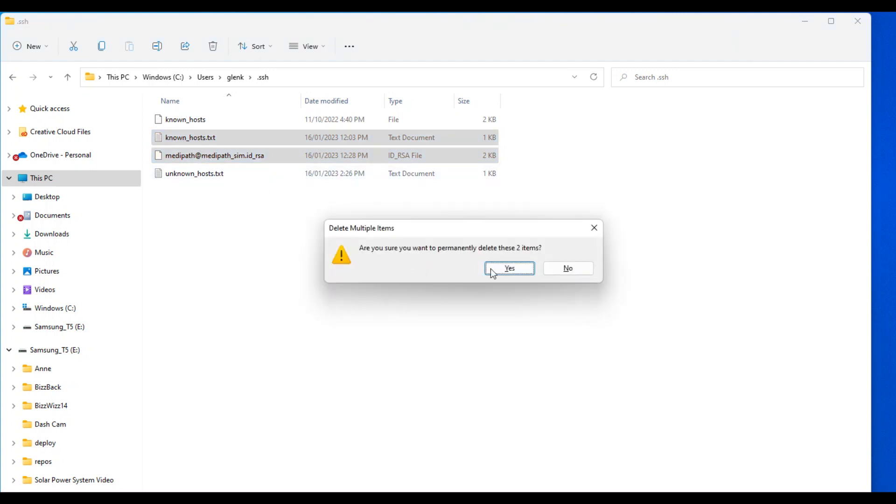
pyautogui.click(509, 269)
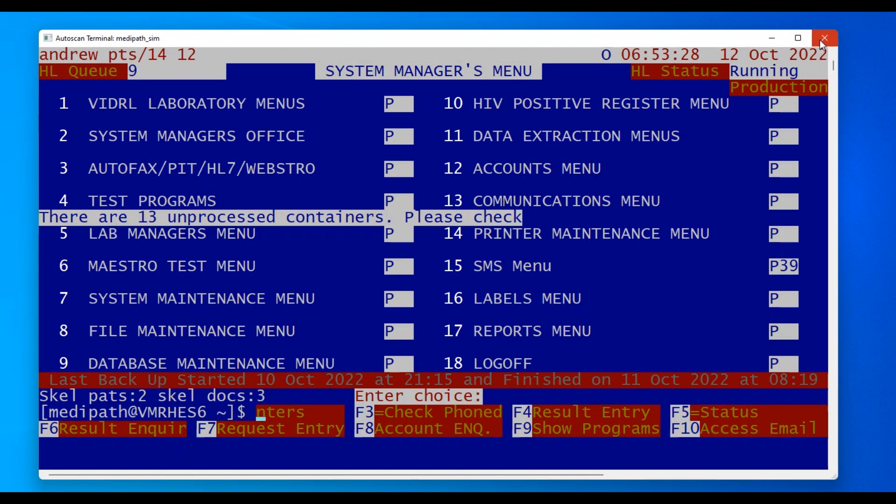
pyautogui.click(820, 40)
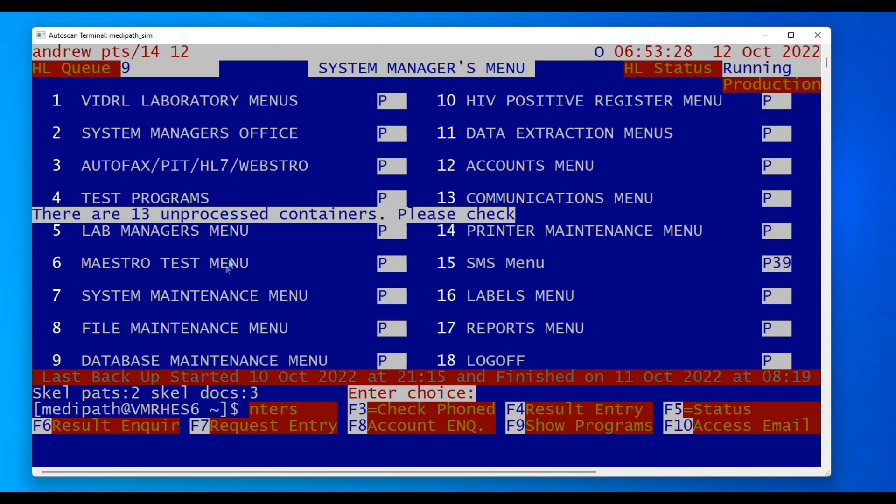
# Close the running Autoscan Terminal, and open the C:\AutoScanNG\ssh\keys folder in File Explorer
pyautogui.moveTo(329, 499)
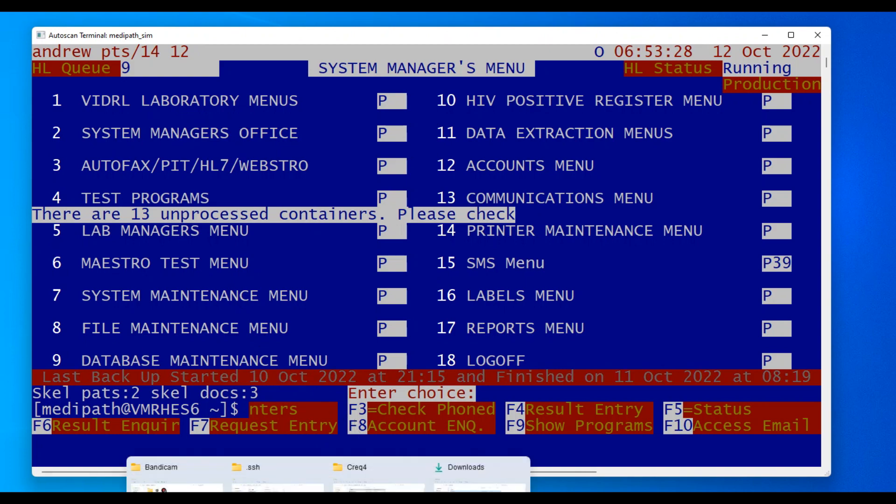
pyautogui.click(489, 346)
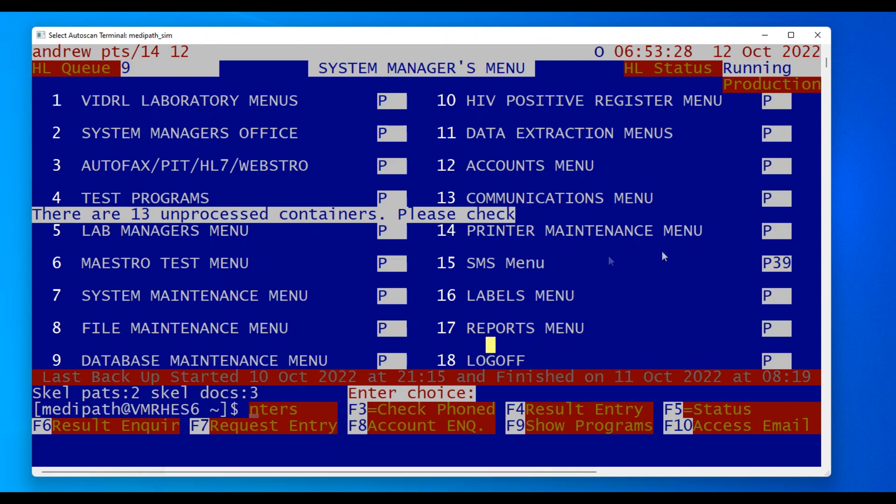
pyautogui.click(813, 37)
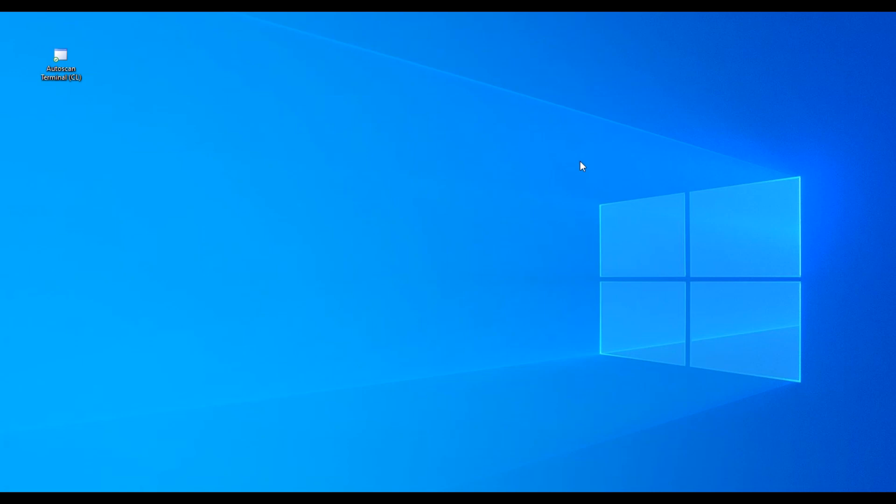
pyautogui.click(239, 496)
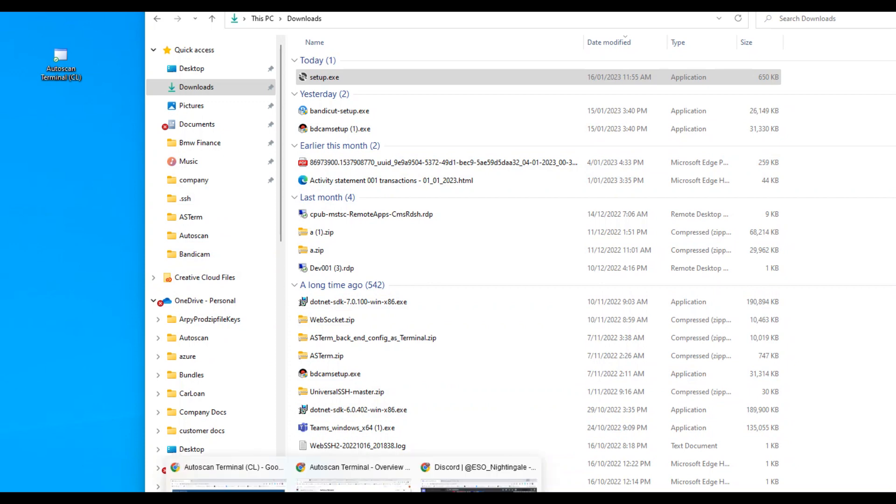
pyautogui.moveTo(329, 498)
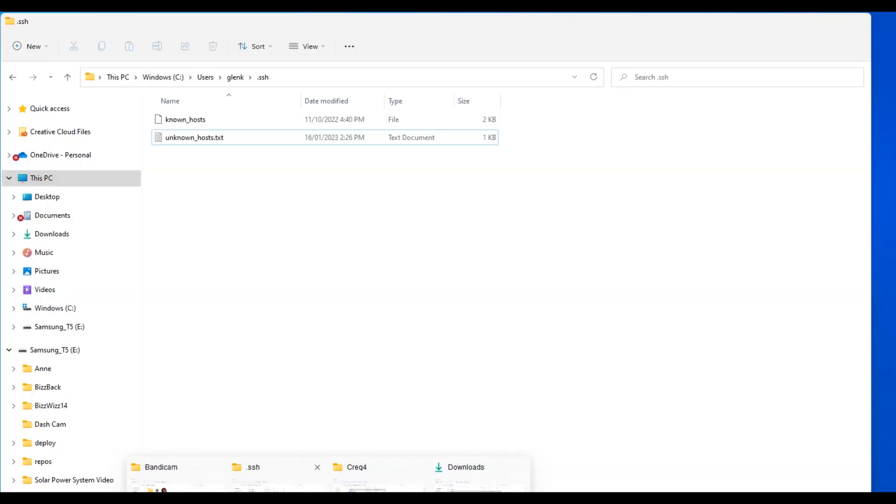
pyautogui.click(276, 481)
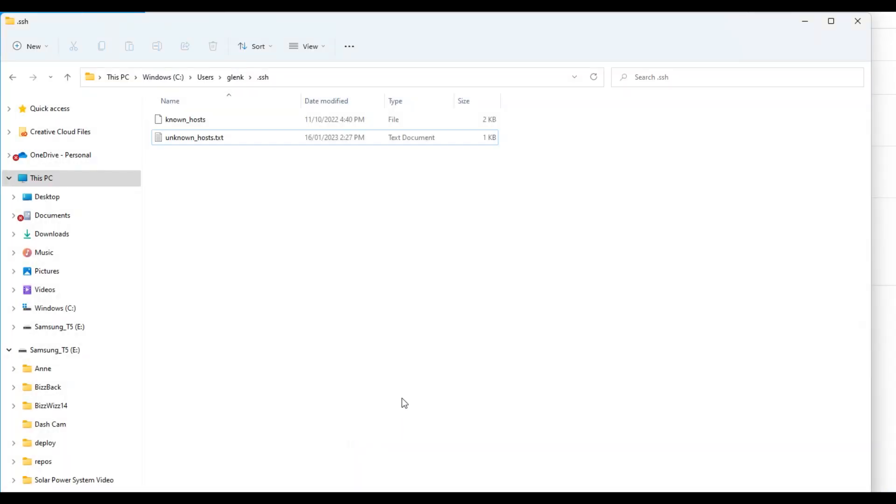
pyautogui.click(178, 83)
pyautogui.doubleClick(194, 144)
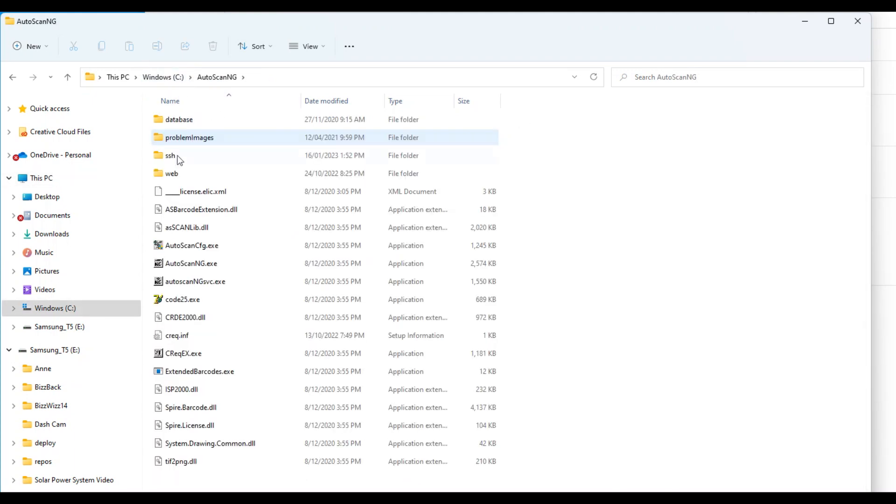
pyautogui.doubleClick(171, 156)
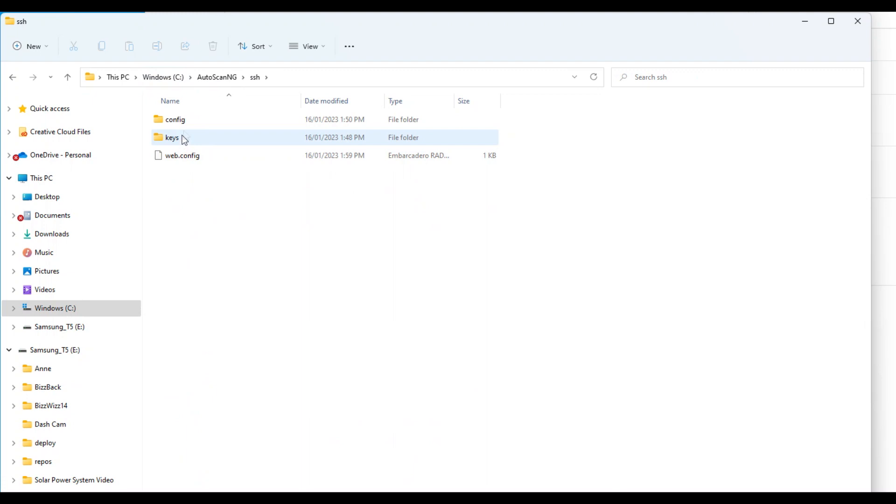
pyautogui.click(179, 140)
pyautogui.doubleClick(176, 138)
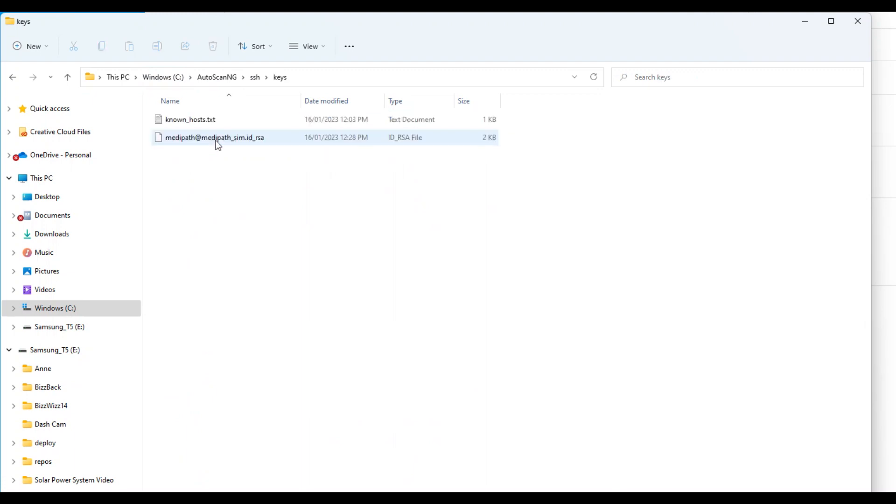
# Rename known_hosts.txt in the keys folder to _known_hosts.txt, and launch Autoscan Terminal to test without the hosts file
pyautogui.click(177, 122)
pyautogui.click(171, 122)
pyautogui.click(170, 123)
pyautogui.write('_')
pyautogui.press('Return')
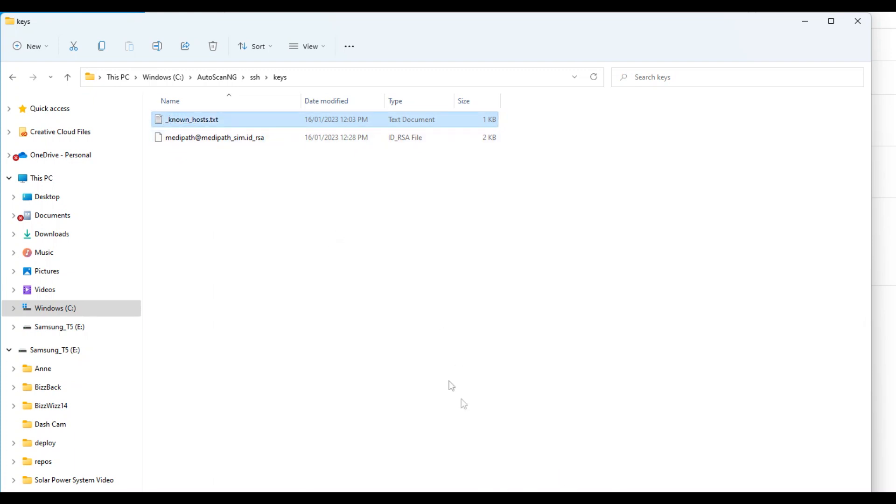
pyautogui.click(806, 22)
pyautogui.click(889, 13)
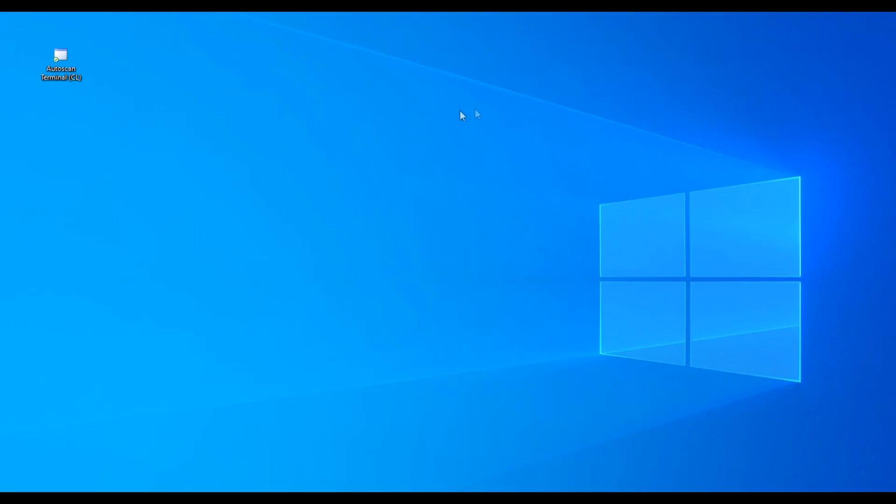
pyautogui.doubleClick(70, 65)
# Rename _known_hosts.txt back to known_hosts.txt in the File Explorer keys folder, and relaunch Autoscan Terminal from the desktop
pyautogui.moveTo(334, 495)
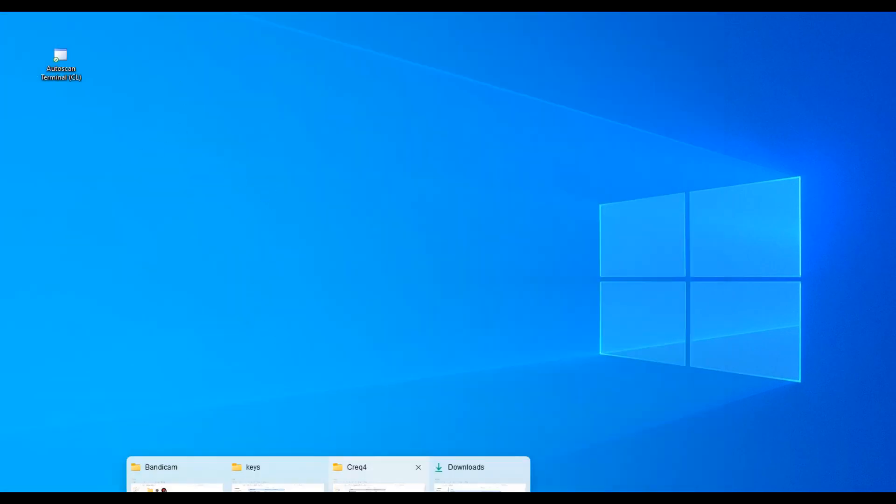
pyautogui.click(275, 474)
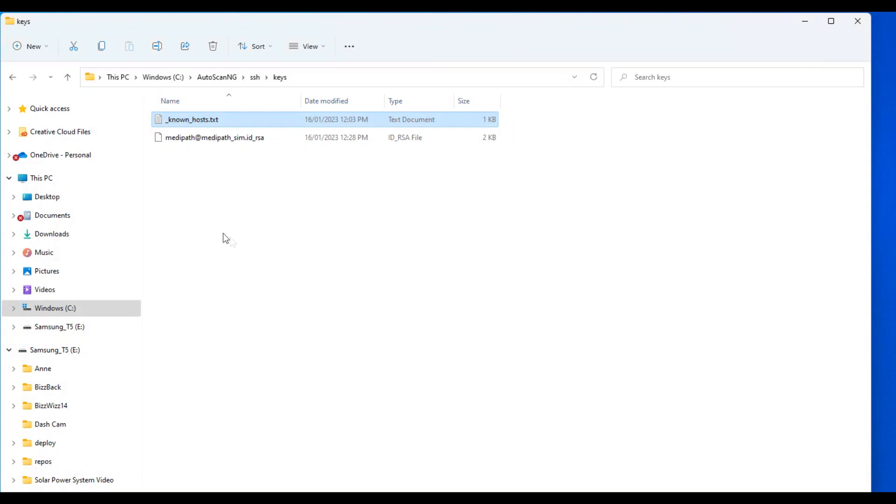
pyautogui.click(170, 122)
pyautogui.click(172, 120)
pyautogui.press('BackSpace')
pyautogui.press('Return')
pyautogui.click(292, 226)
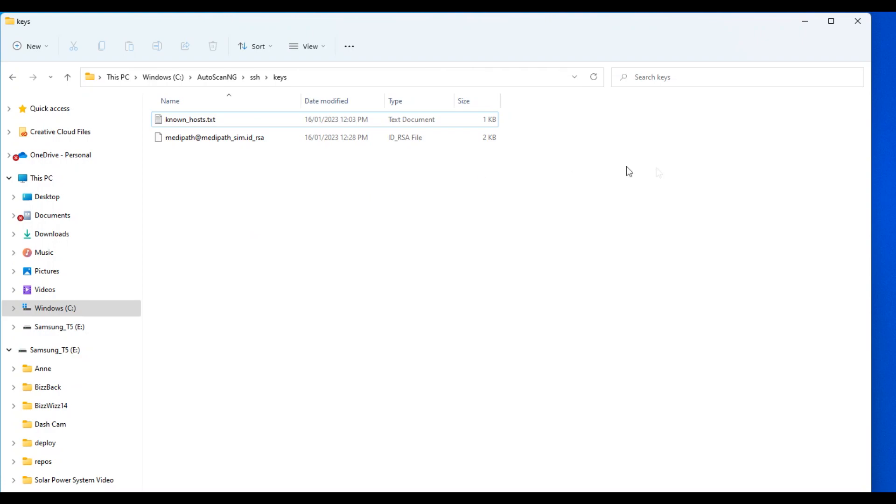
pyautogui.click(860, 23)
pyautogui.doubleClick(76, 61)
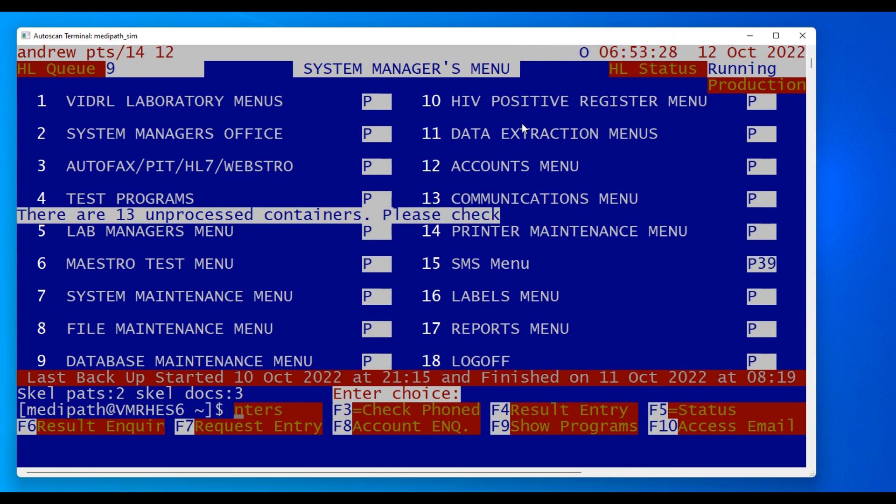
# Open medpath_sim.inf from the C:\AutoScanNG\ssh\config folder in Notepad and examine its config URL and sshKeystore lines
pyautogui.hotkey('alt', 'Tab')
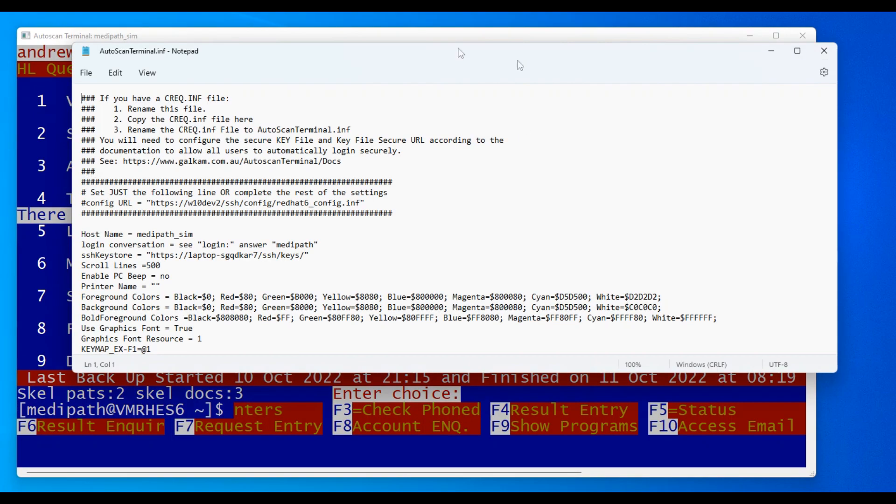
pyautogui.moveTo(102, 208); pyautogui.dragTo(369, 206)
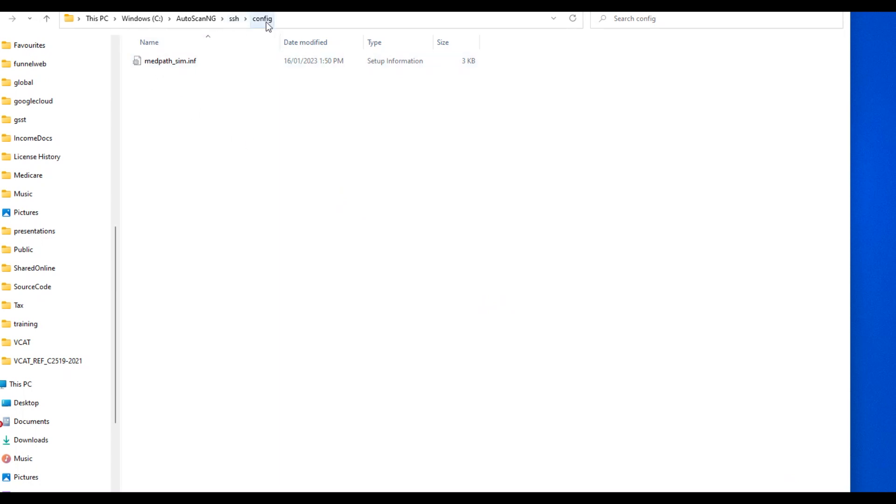
pyautogui.click(175, 63)
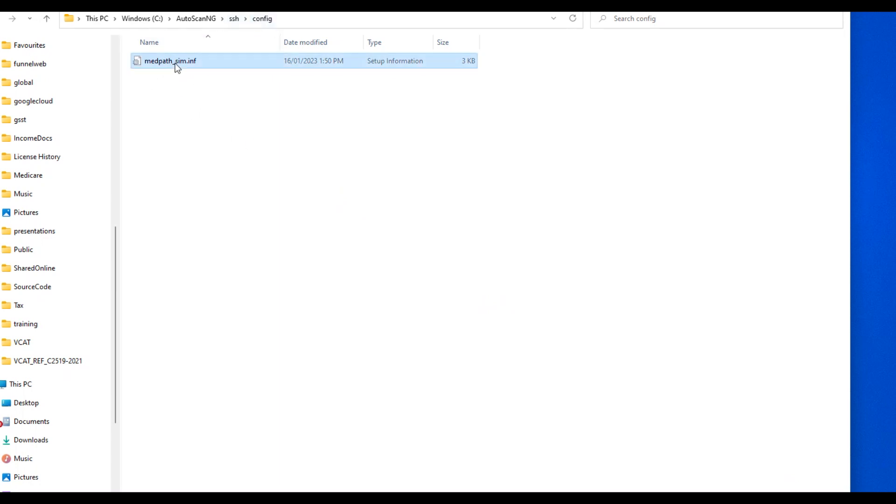
pyautogui.rightClick(175, 63)
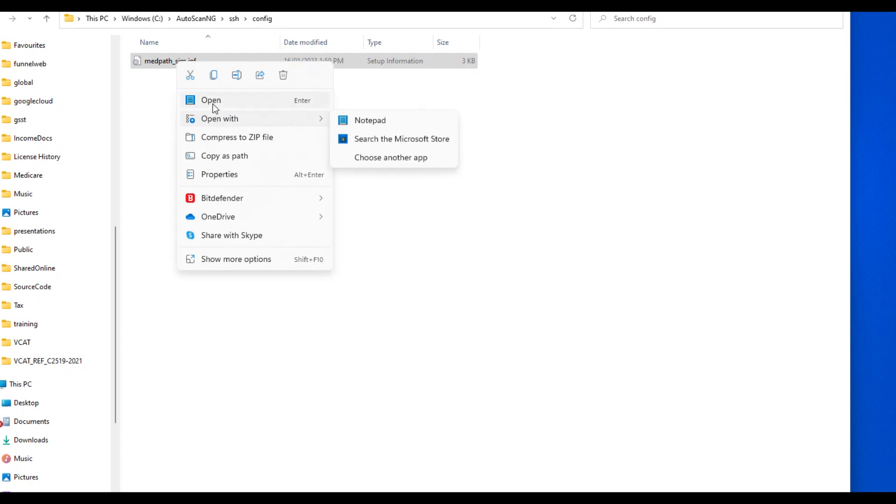
pyautogui.click(214, 106)
pyautogui.click(145, 213)
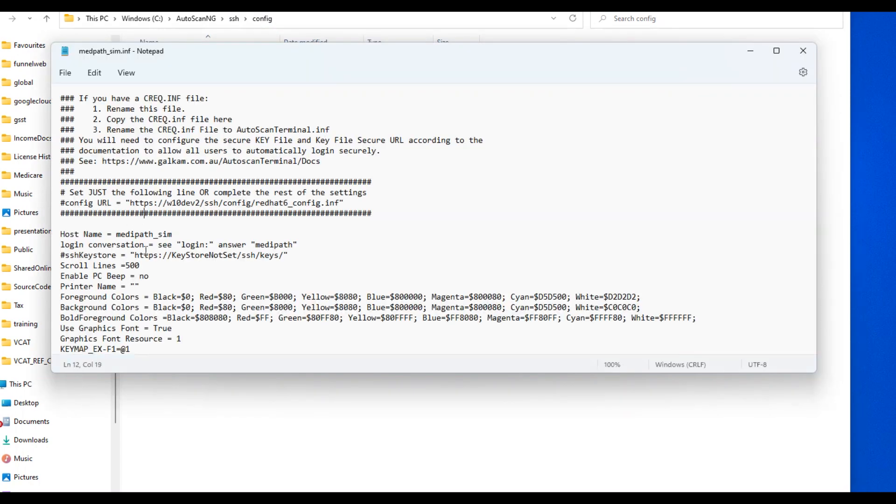
pyautogui.click(241, 257)
pyautogui.moveTo(65, 203); pyautogui.dragTo(340, 203)
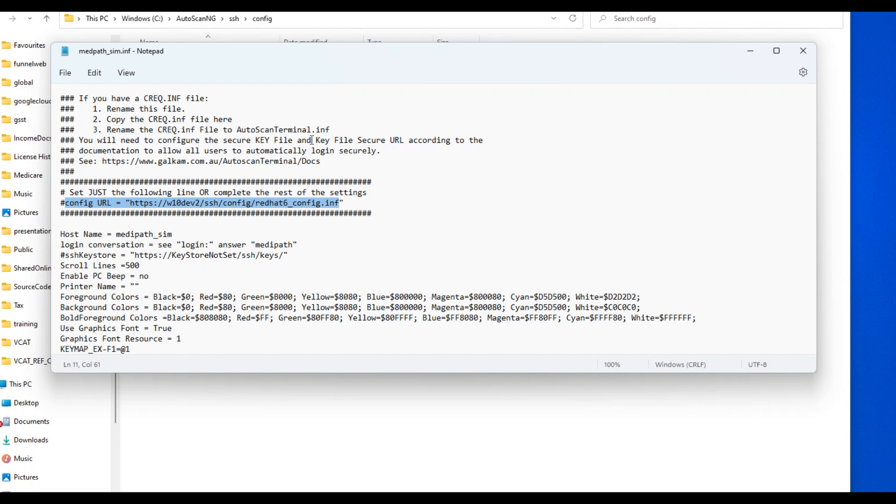
pyautogui.moveTo(345, 55); pyautogui.dragTo(360, 57)
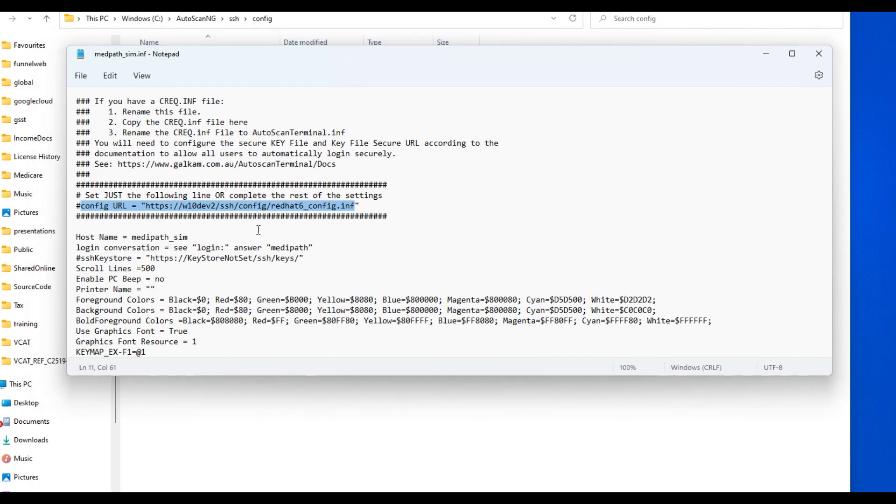
pyautogui.click(224, 272)
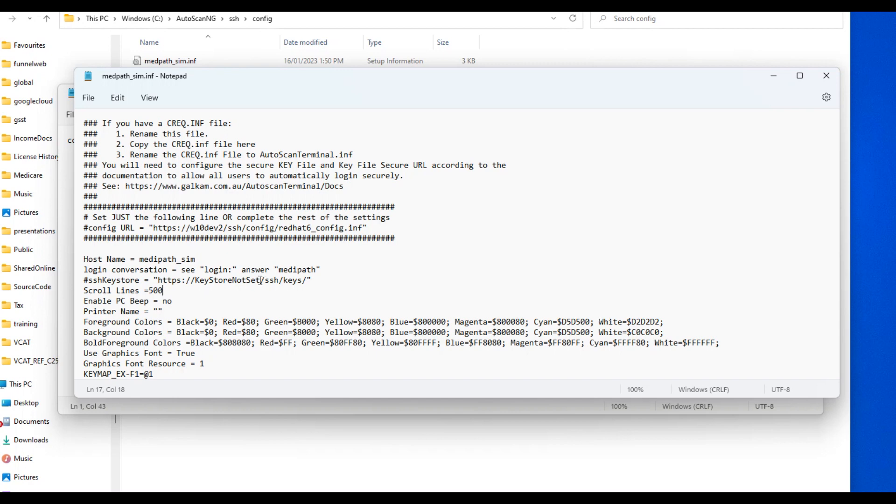
pyautogui.moveTo(260, 281); pyautogui.dragTo(157, 280)
pyautogui.write('https://laptop-sgqdkar7/ssh/')
pyautogui.press('Delete')
pyautogui.press('Delete')
pyautogui.press('Delete')
pyautogui.press('Delete')
pyautogui.press('Delete')
pyautogui.press('Delete')
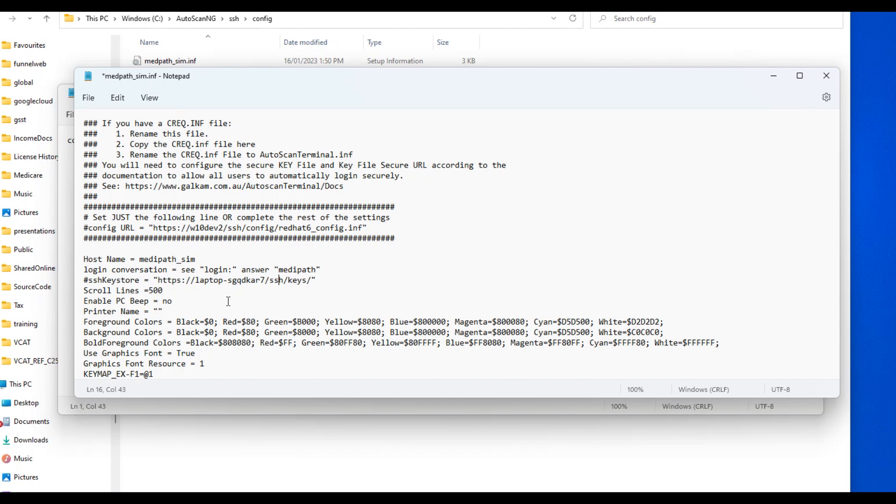
pyautogui.press('Home')
pyautogui.press('Delete')
pyautogui.hotkey('ctrl', 's')
# Remove the comment block above the Host Name line in medpath_sim.inf, and close the saved file
pyautogui.click(204, 227)
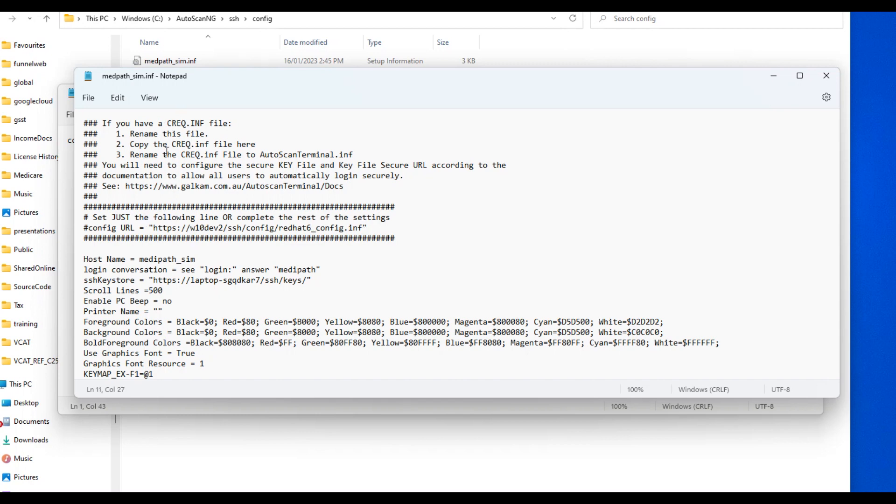
pyautogui.moveTo(389, 249); pyautogui.dragTo(71, 100)
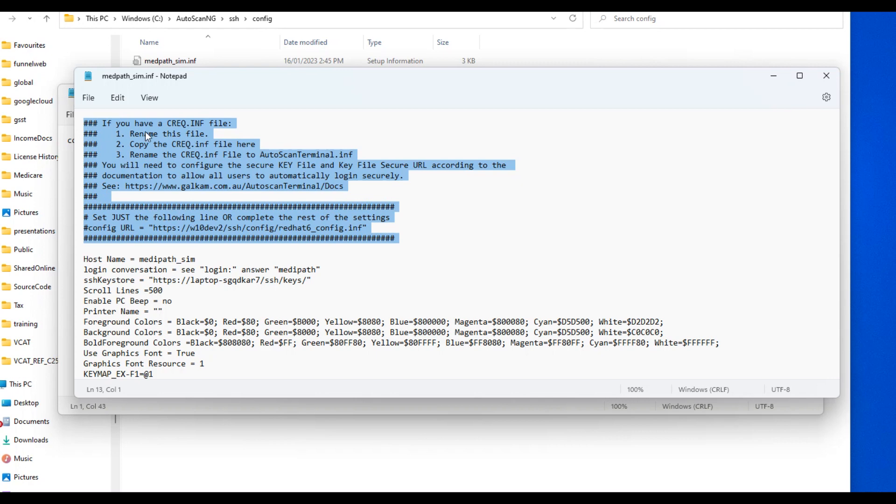
pyautogui.click(828, 77)
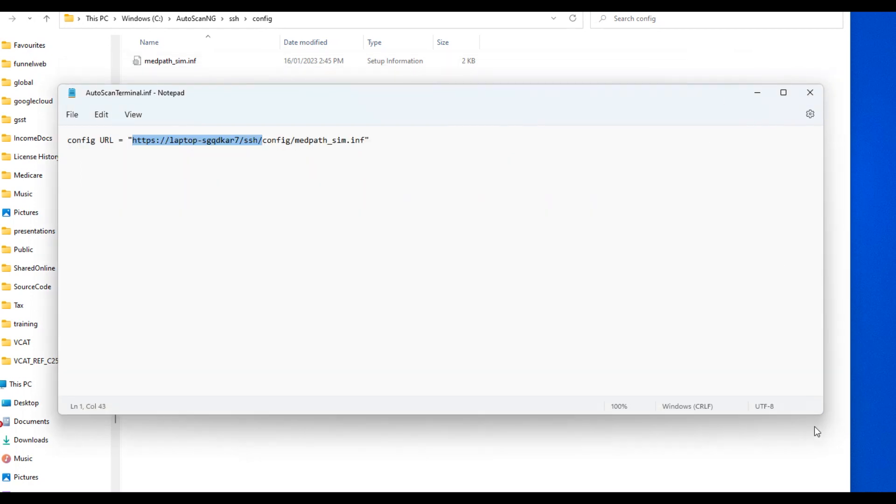
# Switch to the running Autoscan Terminal and open its AutoScanTerminal.inf configuration for editing
pyautogui.click(765, 500)
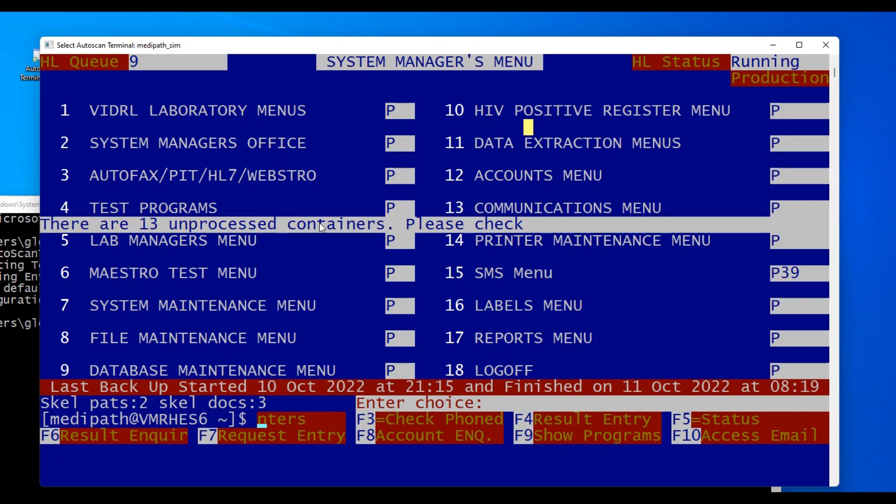
pyautogui.click(320, 224)
pyautogui.hotkey('ctrl', 'e')
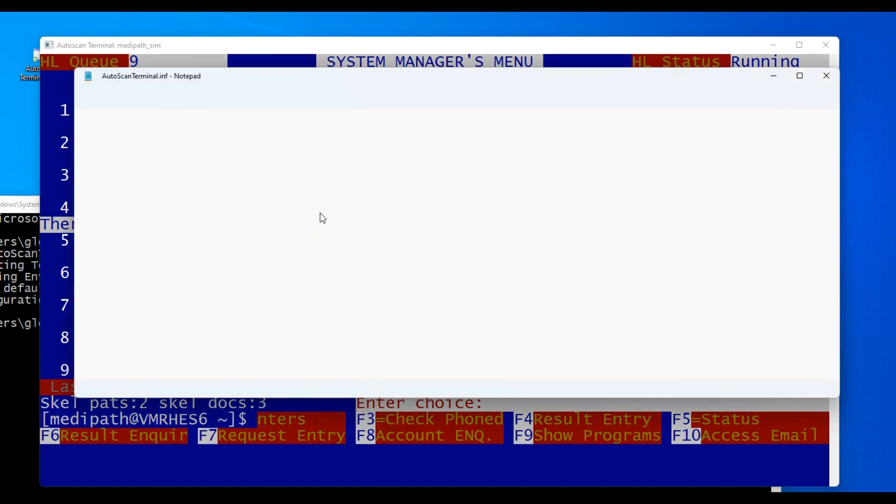
pyautogui.click(159, 244)
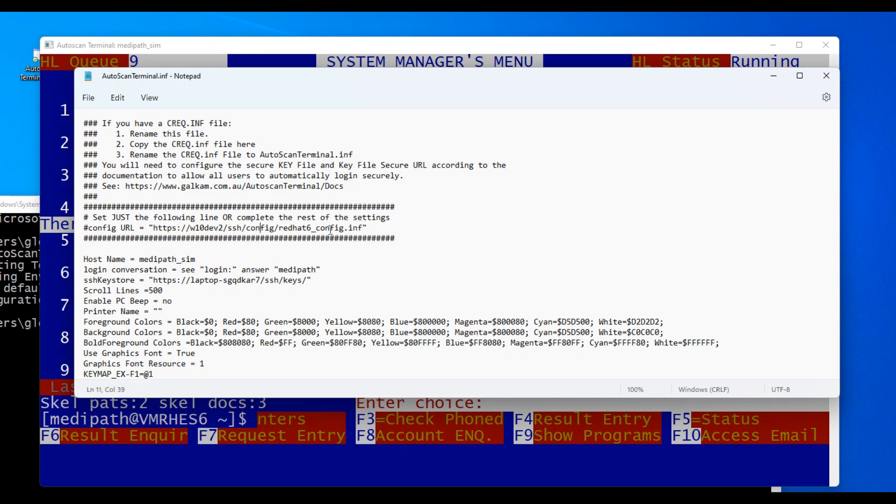
pyautogui.moveTo(363, 228); pyautogui.dragTo(153, 227)
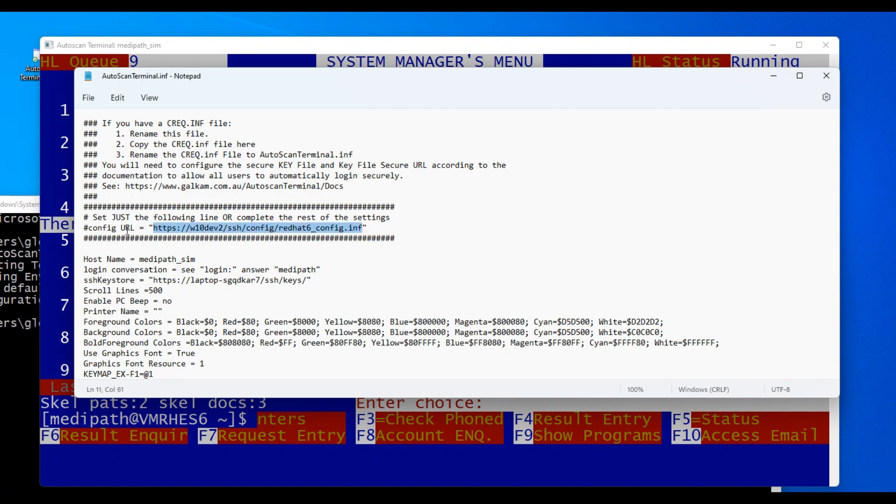
pyautogui.click(412, 245)
pyautogui.press('Up')
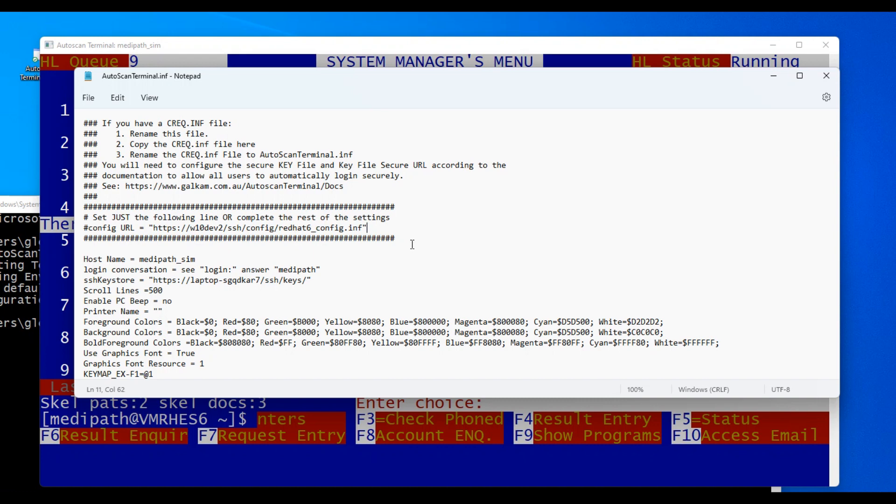
pyautogui.press('Return')
pyautogui.press('Return')
pyautogui.write('config URL = "https://laptop-sgqdkar7/ssh/config/medpath_sim.inf"')
pyautogui.press('Up')
pyautogui.press('Up')
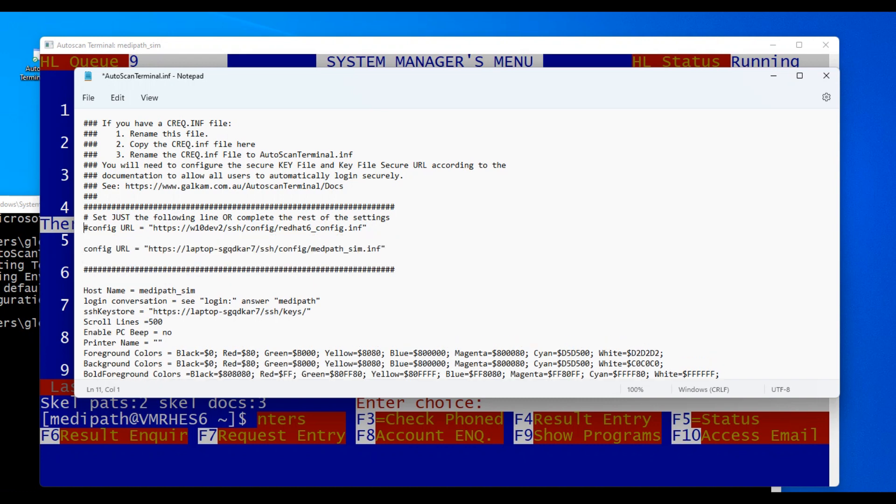
pyautogui.click(242, 249)
pyautogui.click(325, 251)
pyautogui.click(340, 230)
pyautogui.press('Down')
pyautogui.hotkey('ctrl', 'a')
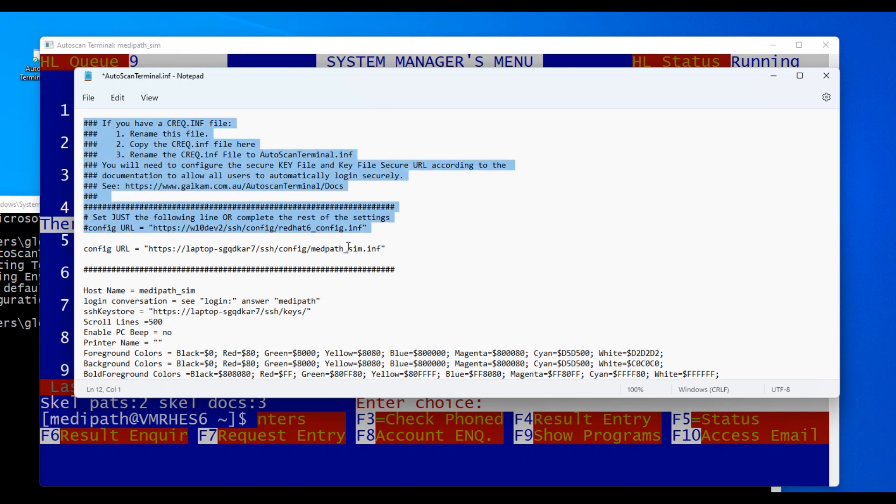
pyautogui.scroll(-12, 349, 246)
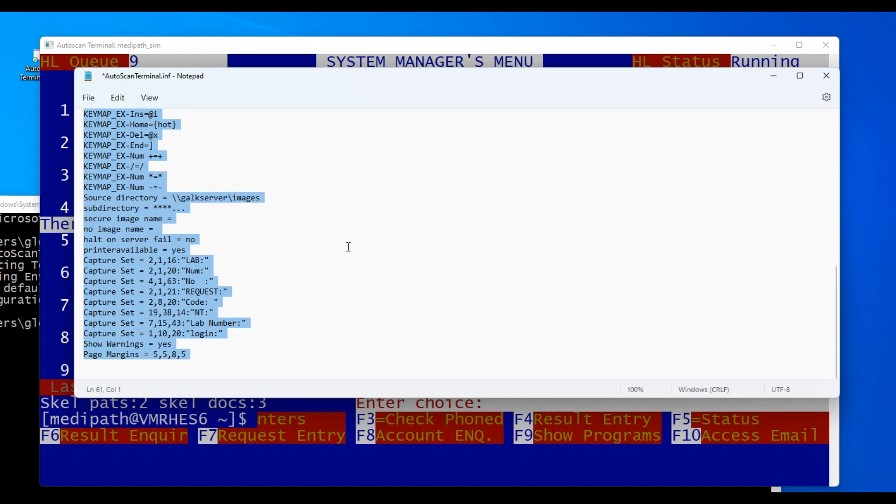
pyautogui.write('config URL = "https://laptop-sgqdkar7/ssh/config/medpath_sim.inf"')
pyautogui.press('Up')
pyautogui.press('End')
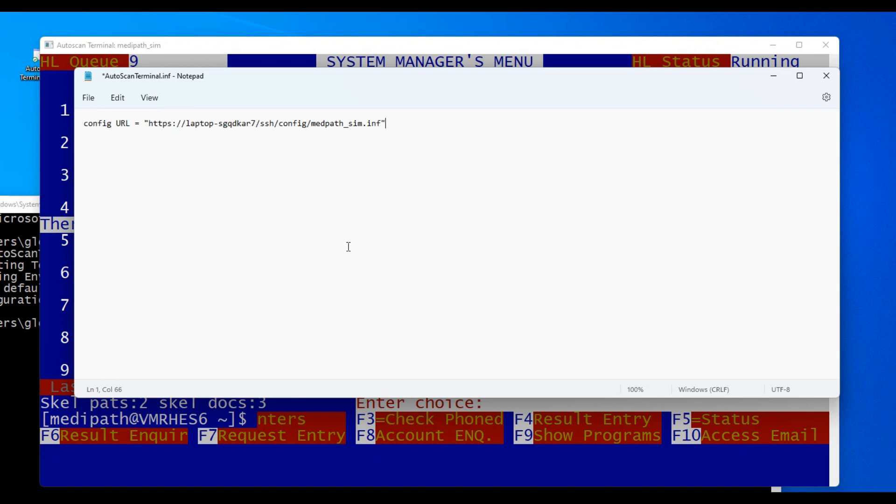
pyautogui.press('Down')
pyautogui.hotkey('ctrl', 's')
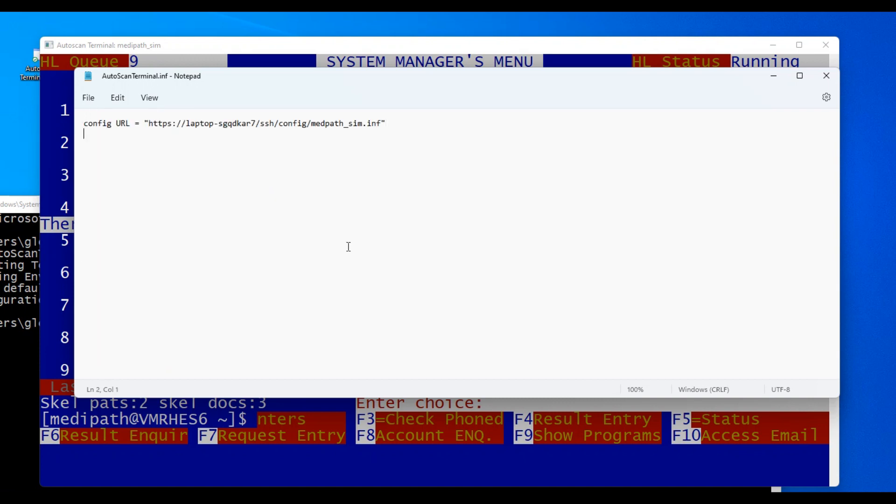
pyautogui.click(89, 98)
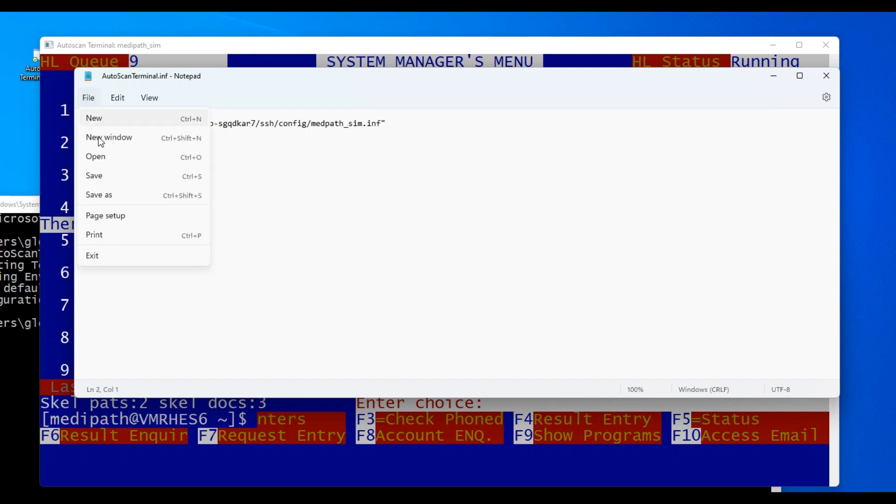
pyautogui.click(104, 178)
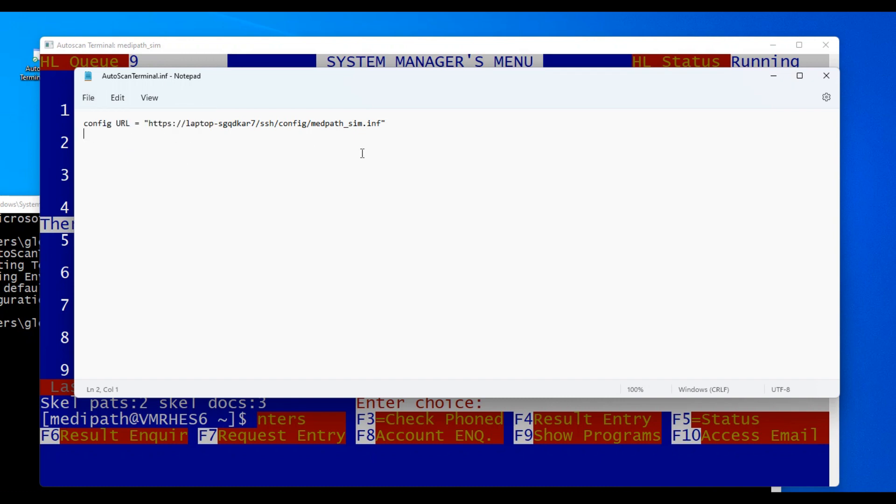
pyautogui.click(831, 78)
# Close the running Autoscan Terminal, clear the remaining windows off the desktop, and relaunch the terminal to test the central configuration
pyautogui.moveTo(589, 47); pyautogui.dragTo(563, 49)
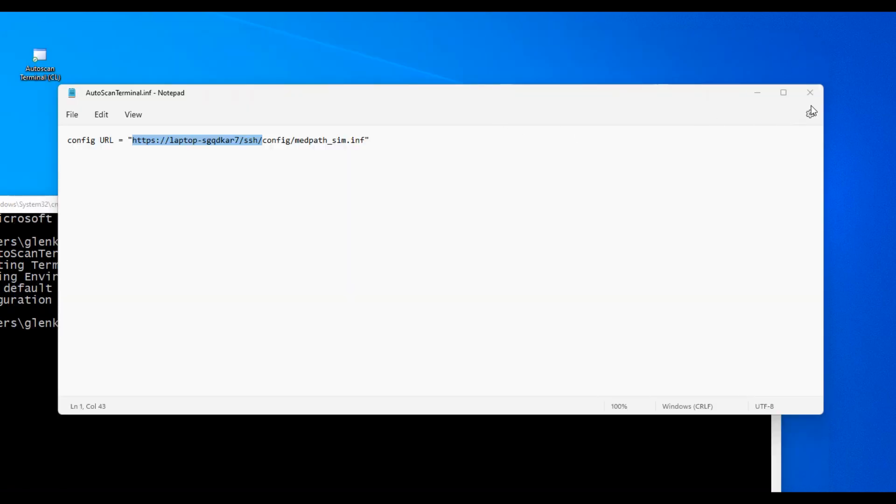
pyautogui.click(810, 92)
pyautogui.moveTo(439, 211); pyautogui.dragTo(507, 136)
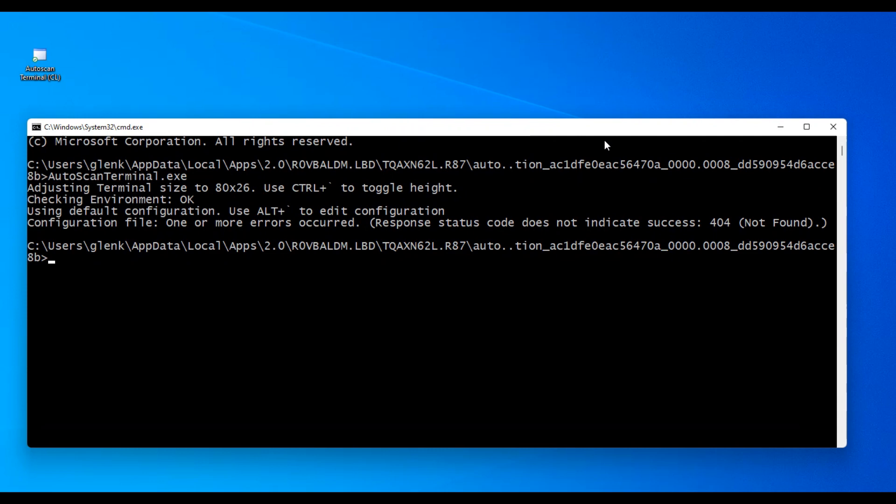
pyautogui.click(782, 133)
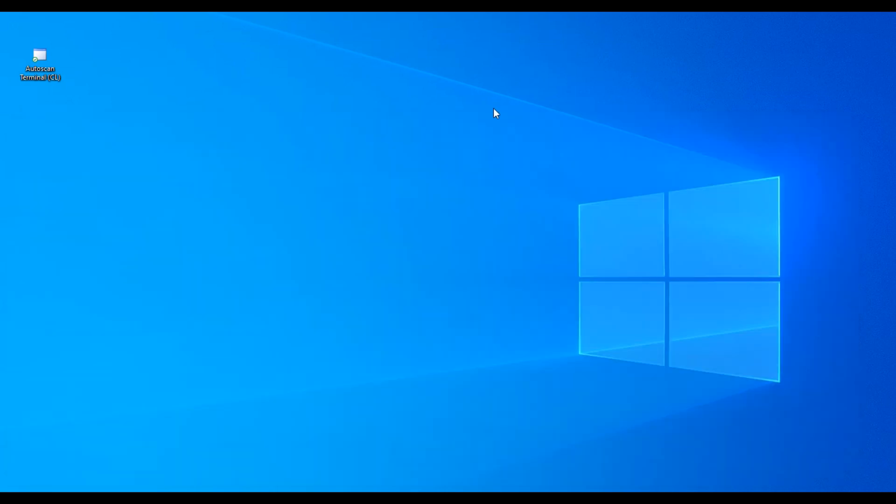
pyautogui.doubleClick(42, 59)
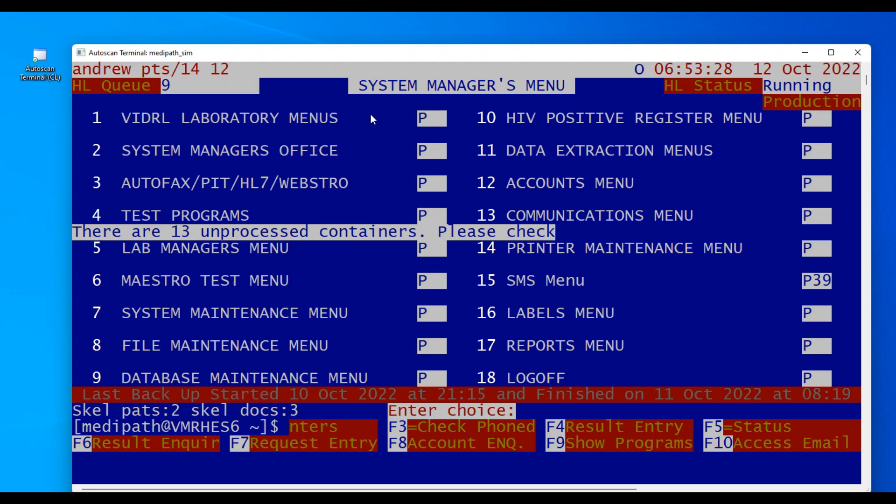
pyautogui.moveTo(333, 53)
pyautogui.mouseDown()
pyautogui.moveTo(304, 47)
pyautogui.moveTo(323, 44)
pyautogui.mouseUp()
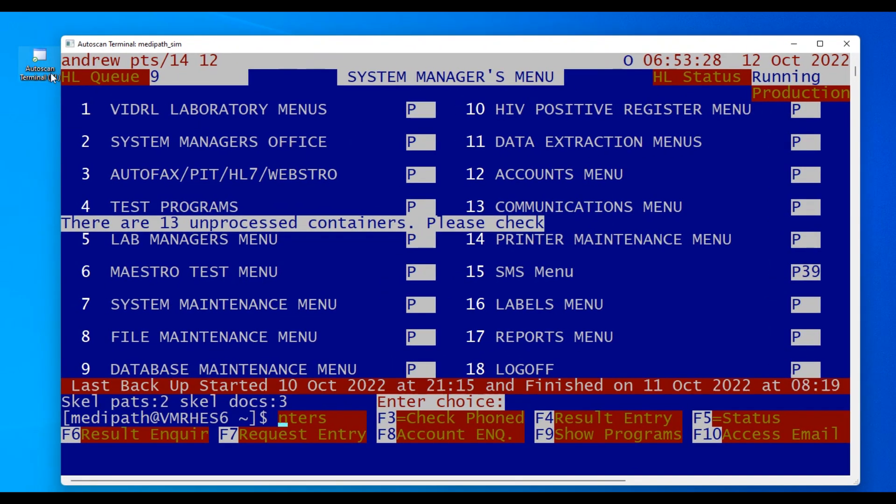
pyautogui.click(165, 158)
pyautogui.press('Escape')
# Review the config URL address in the open AutoScanTerminal.inf Notepad window, and close the file
pyautogui.hotkey('alt', 'Tab')
pyautogui.moveTo(132, 140); pyautogui.dragTo(366, 141)
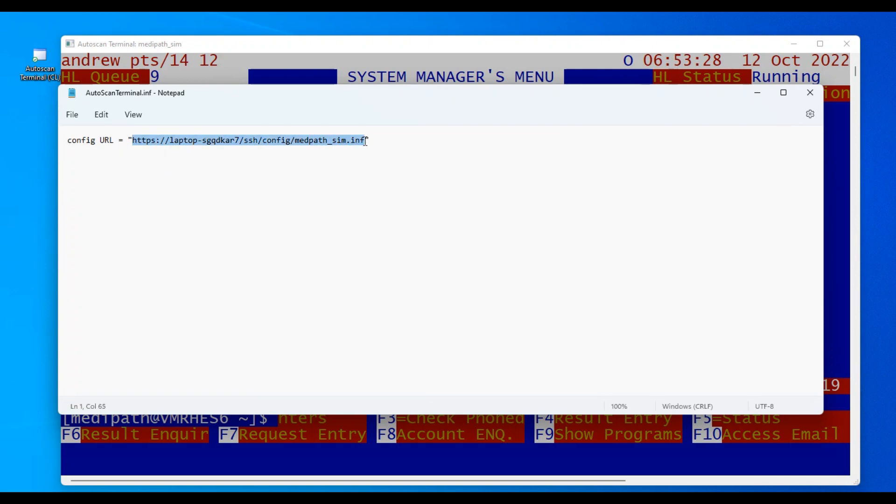
pyautogui.click(193, 146)
pyautogui.moveTo(746, 95); pyautogui.dragTo(769, 136)
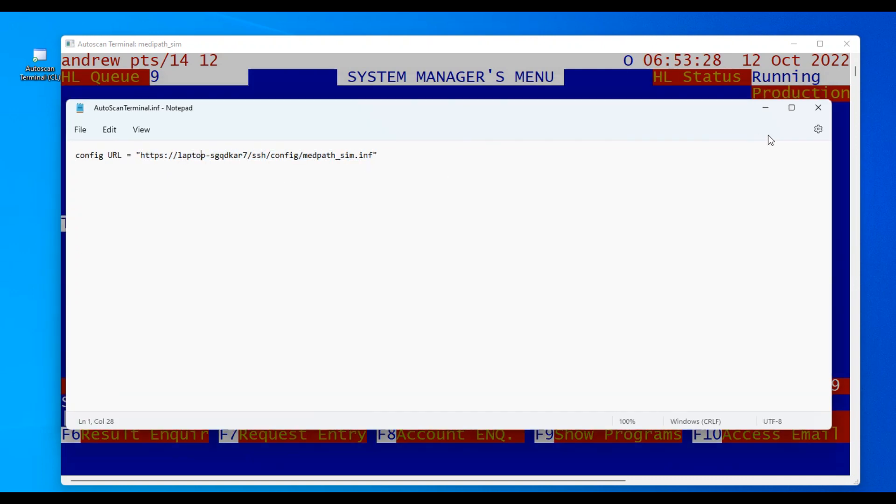
pyautogui.click(819, 113)
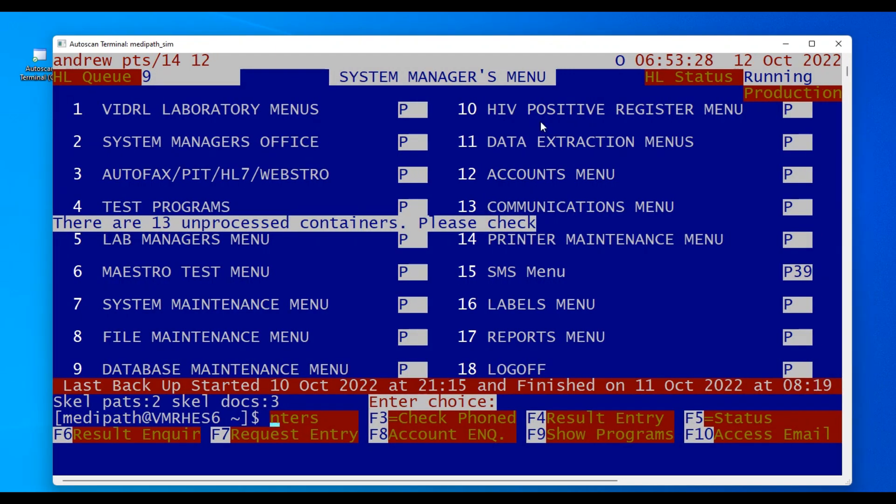